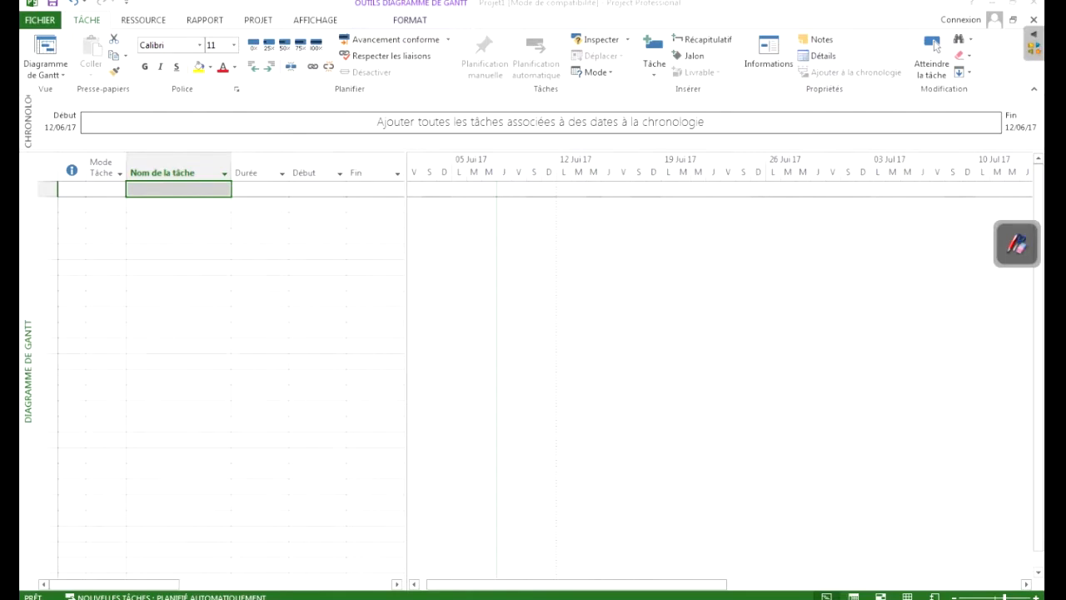
Step: Widen the task table to expose the predecessor and resource name columns, and narrow the Prédécesseurs column
left_click_drag(406, 375, 840, 375)
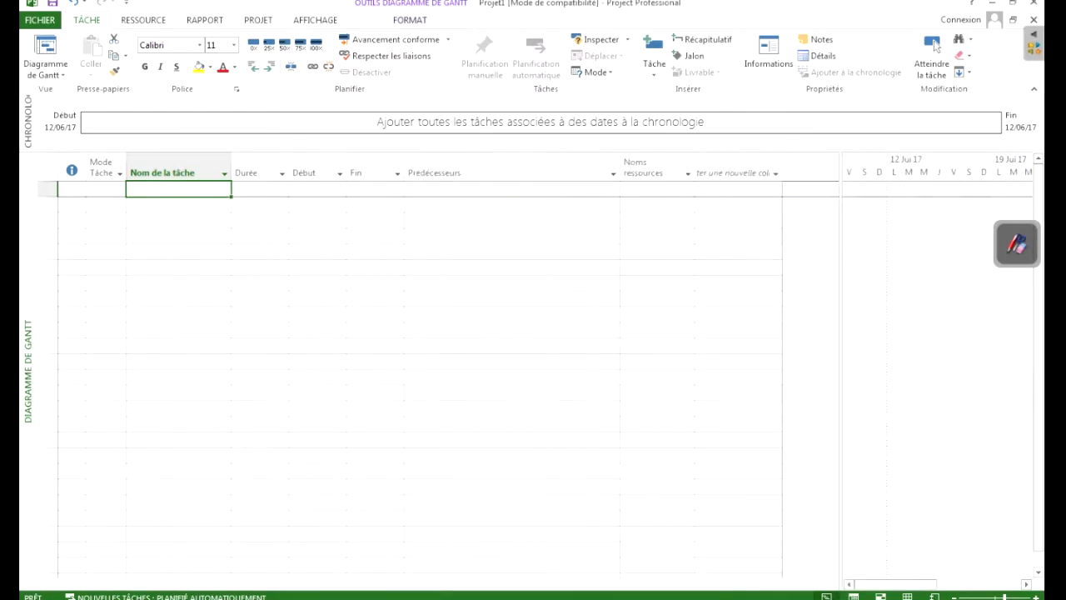
left_click_drag(620, 173, 540, 173)
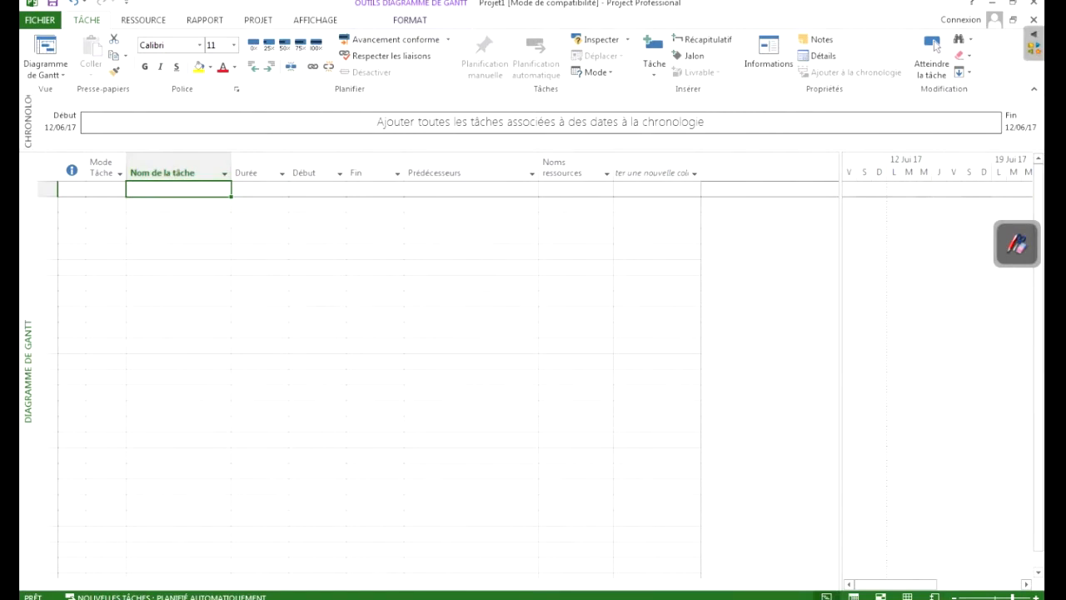
Step: Add nine tasks named A, B, C, D, E, F, G, H and I to the task list
type("A")
key("Return")
type("B")
key("Return")
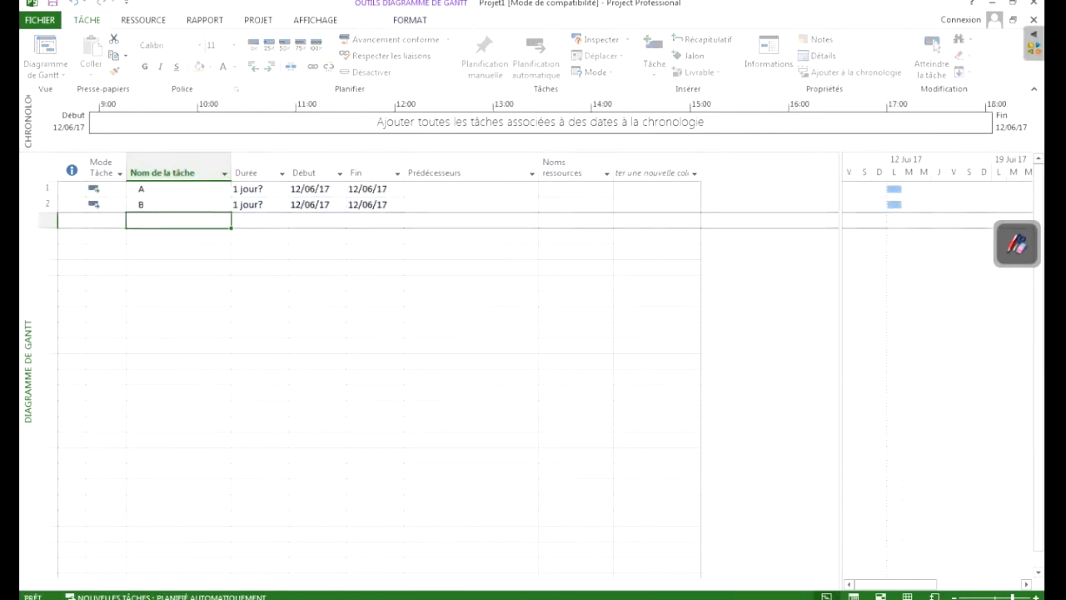
type("C")
key("Return")
type("D")
key("Return")
type("E")
key("Return")
type("F")
key("Return")
type("G")
key("Return")
type("H")
key("Return")
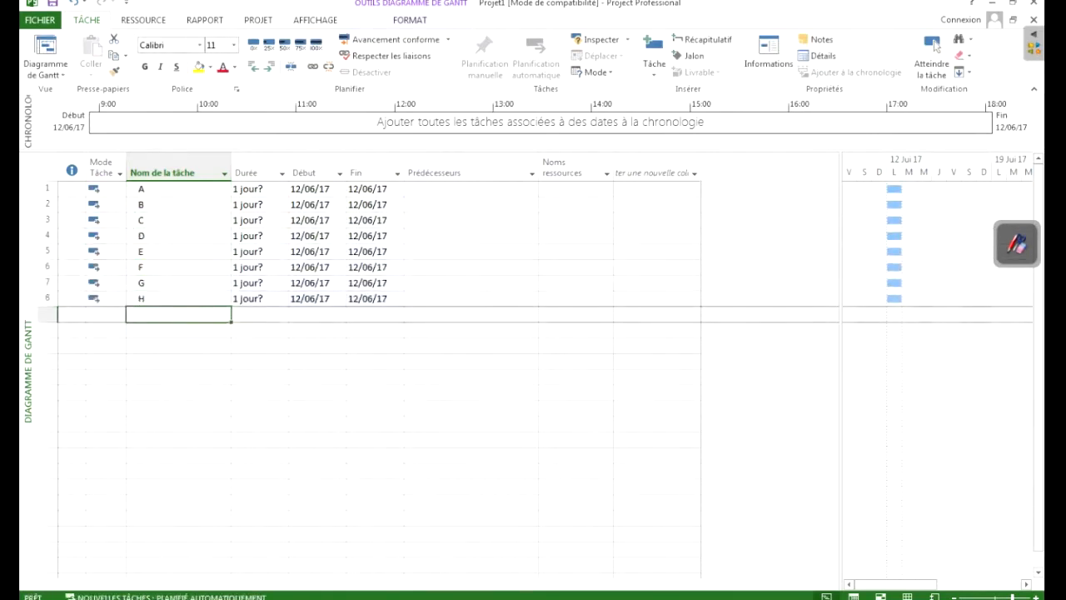
type("I")
key("Return")
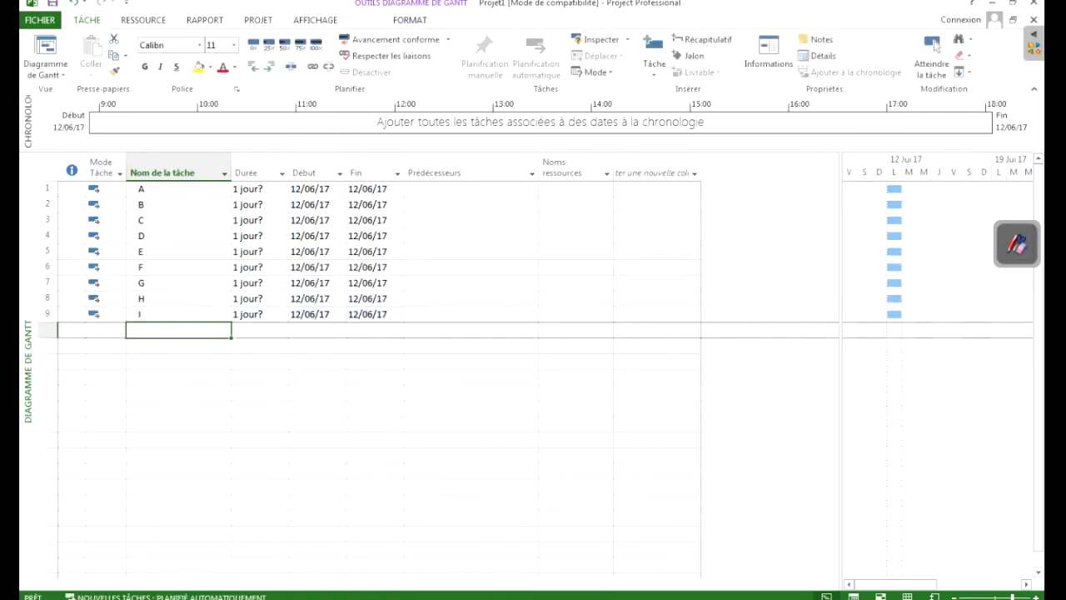
Step: Review the names and scheduling modes of the tasks, starting from task A
key("Up")
key("Up")
key("Up")
key("Up")
key("Up")
key("Up")
key("Up")
key("Up")
key("Up")
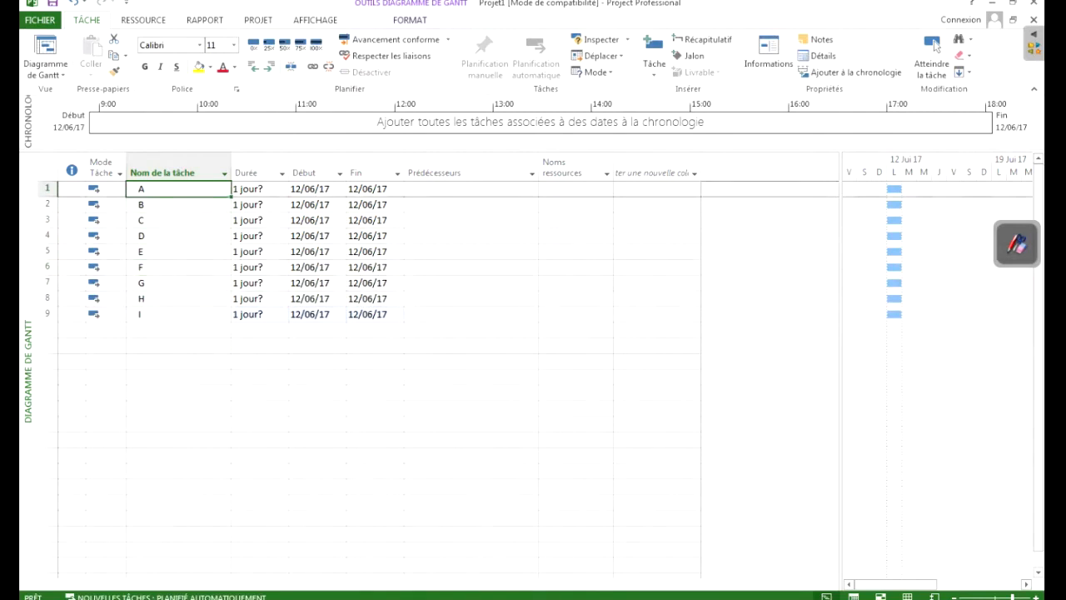
key("Down")
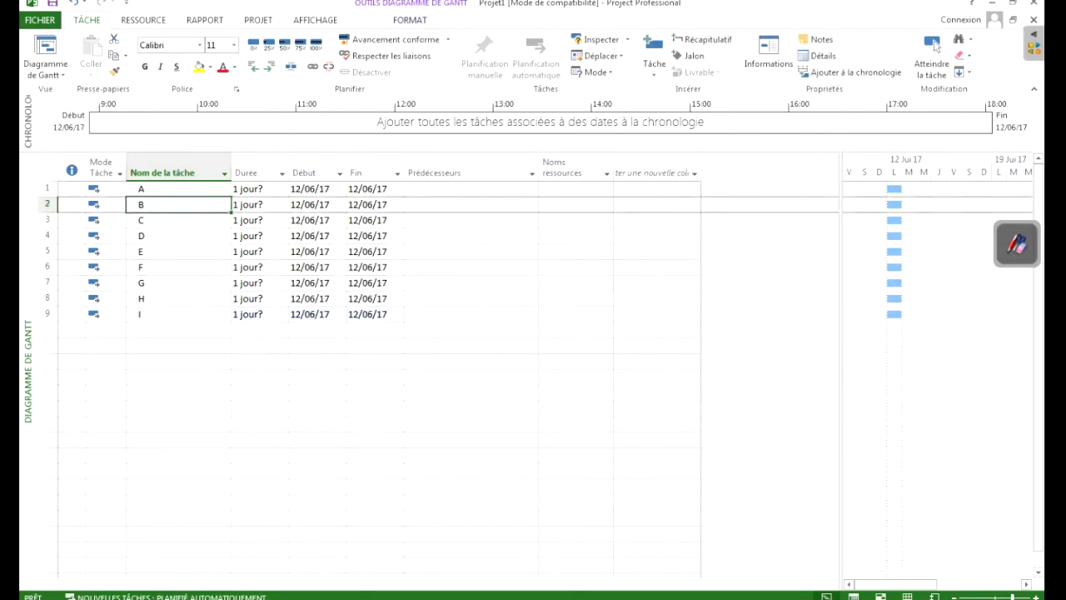
key("Down")
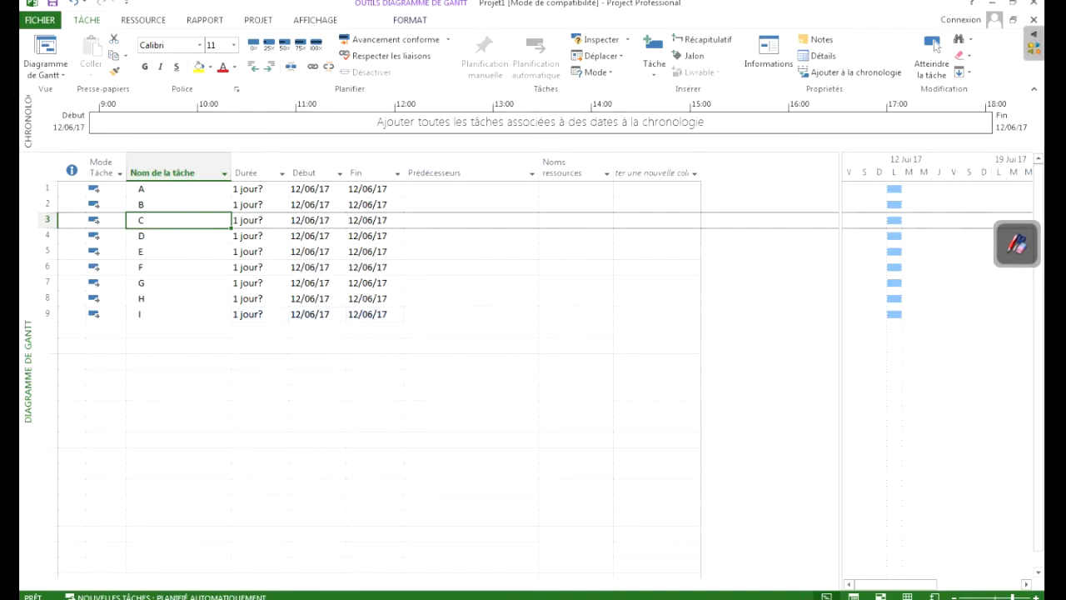
key("Up")
key("Up")
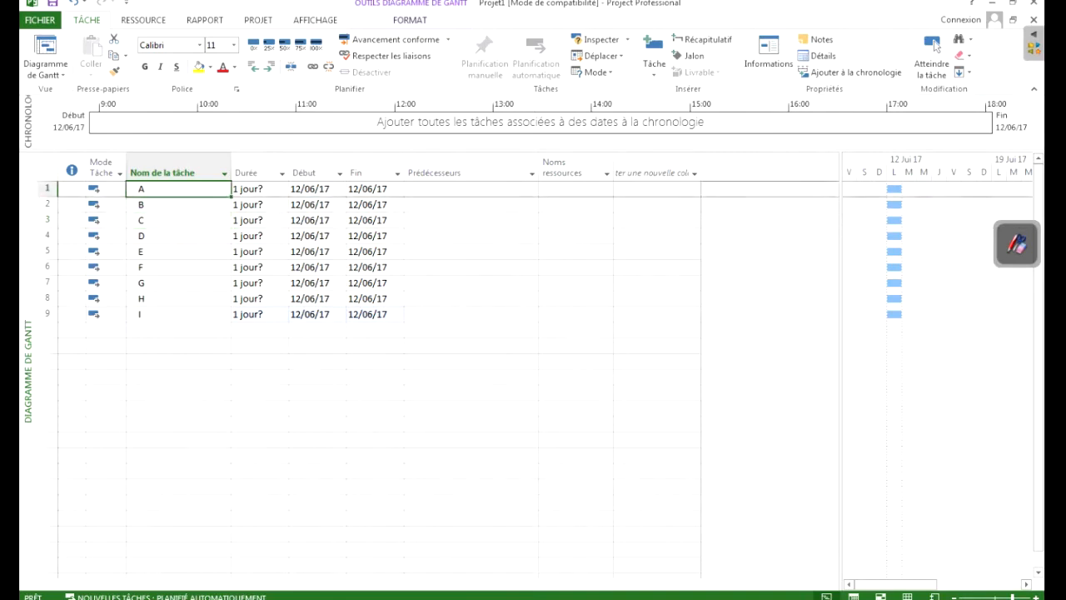
key("Left")
key("Down")
key("Down")
key("Down")
key("Up")
key("Up")
key("Up")
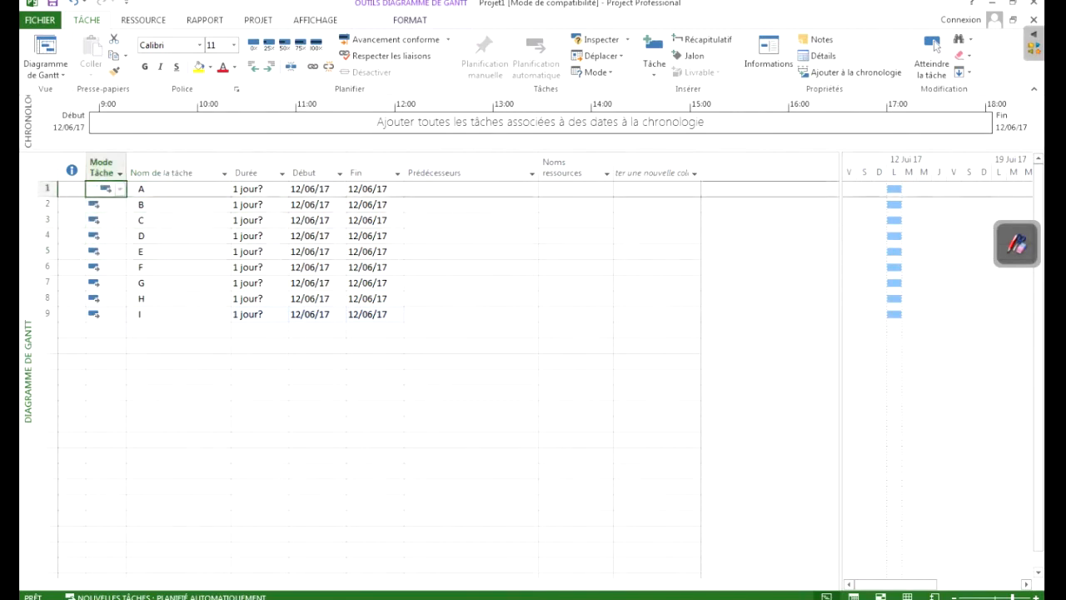
Step: Review the default duration, start date and finish date of tasks A and B
key("Right")
key("Right")
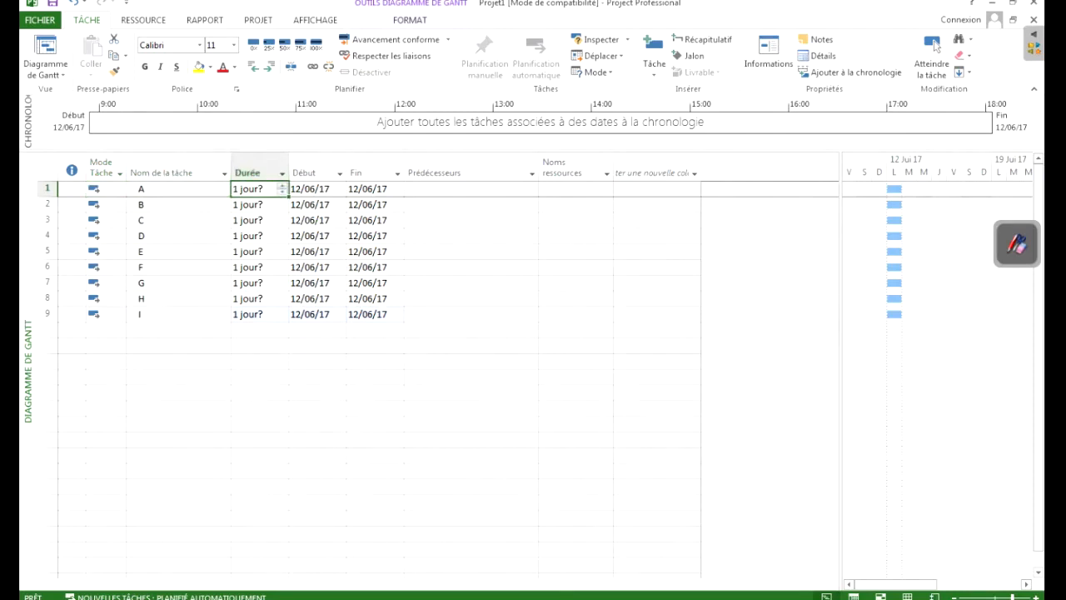
key("Right")
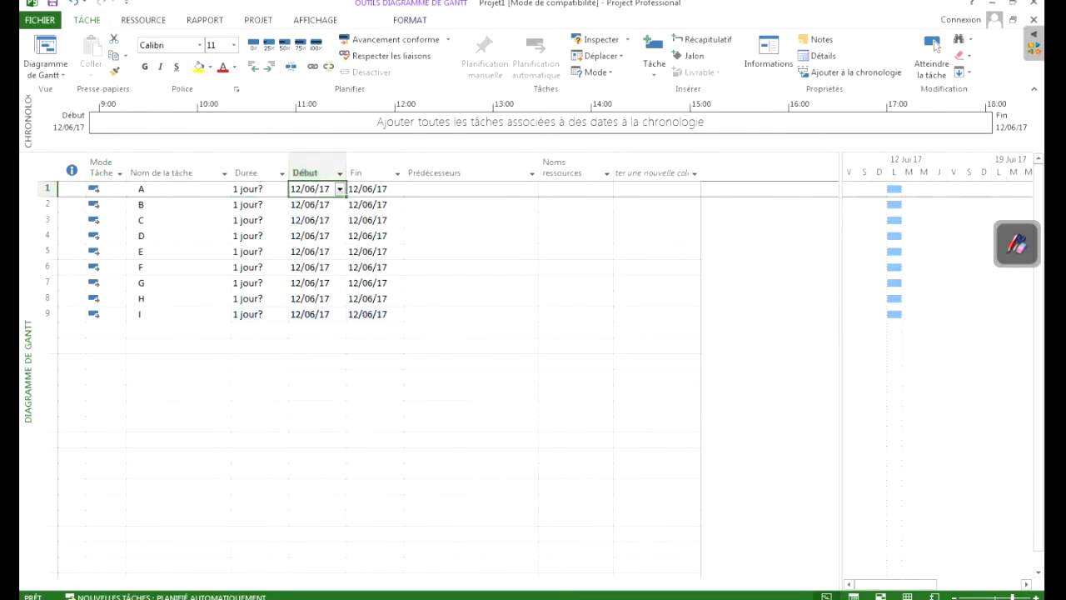
key("Right")
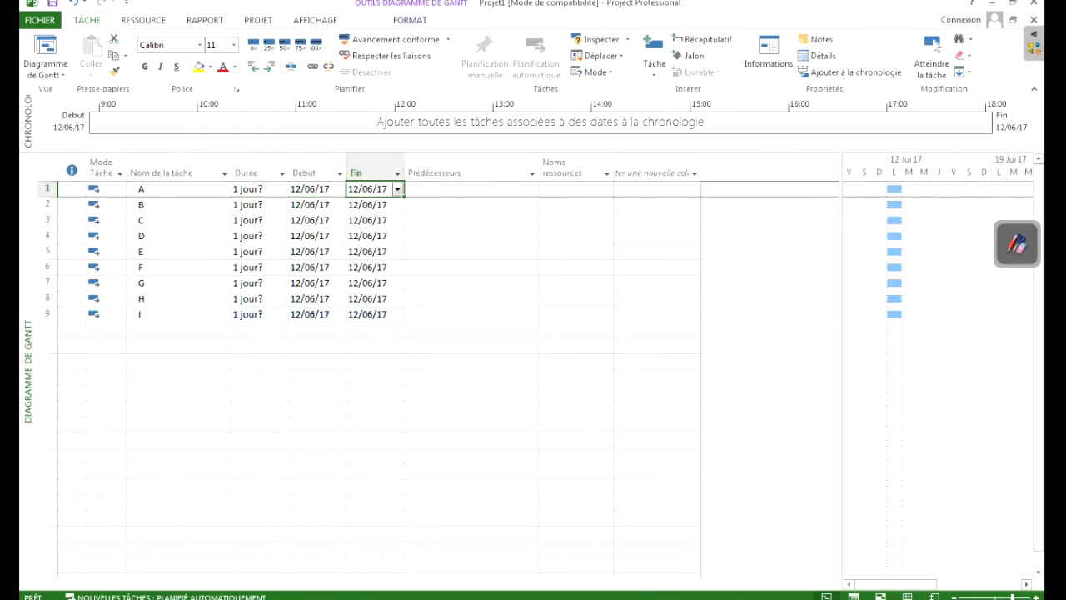
key("Left")
key("Down")
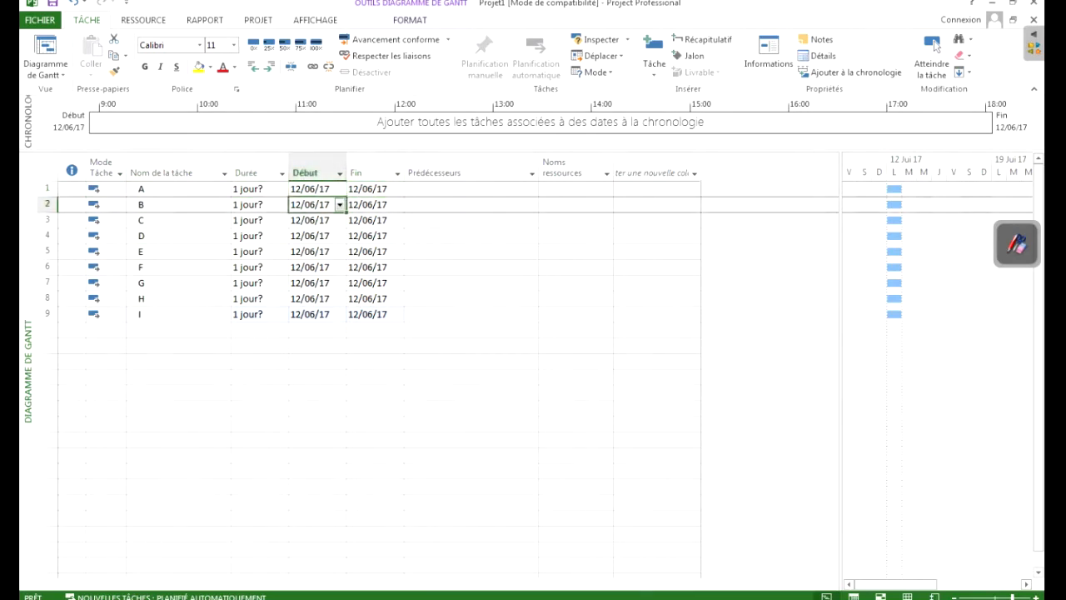
key("Up")
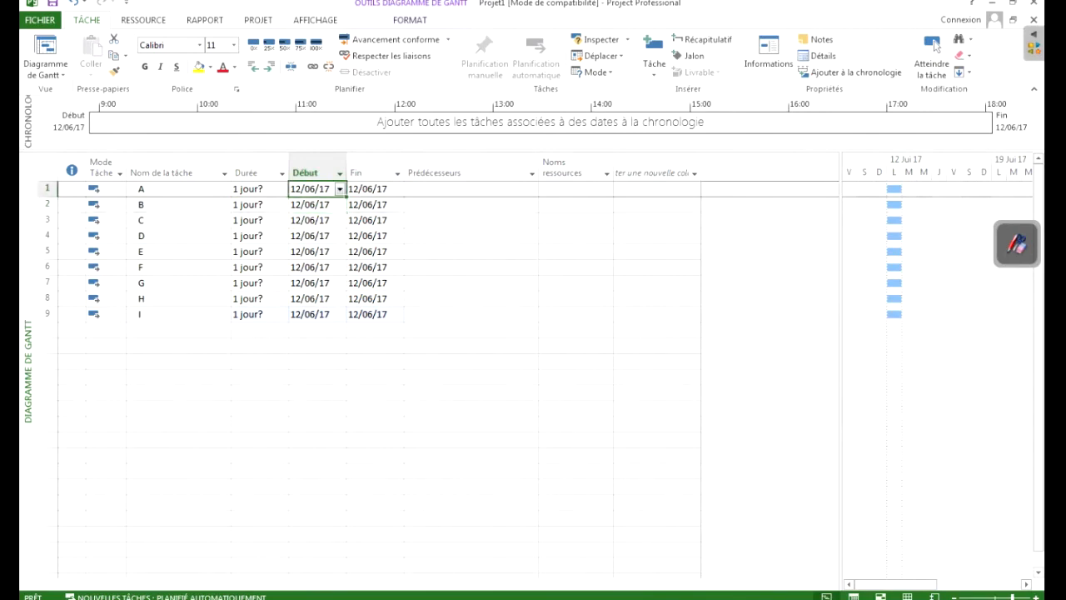
key("Down")
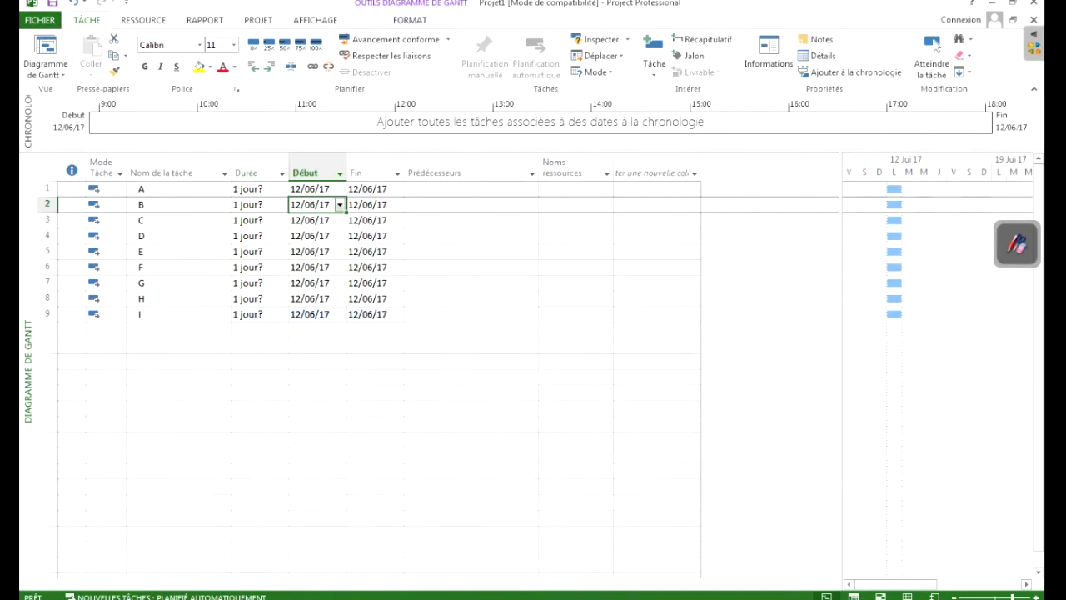
Step: Check the project's start date and scheduling basis in the project information, without changing anything
left_click(259, 19)
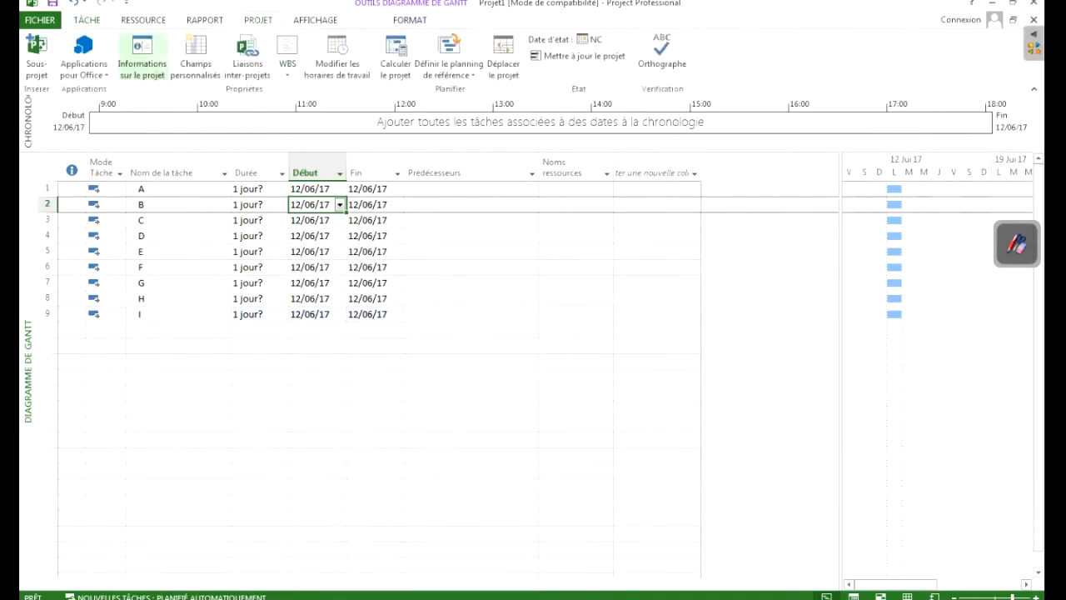
left_click(143, 56)
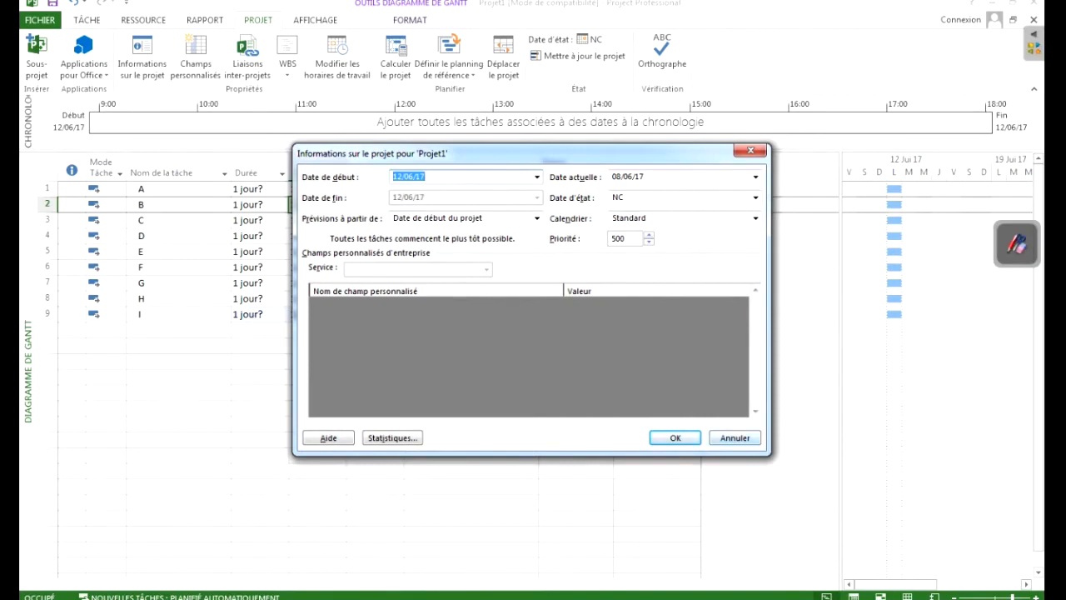
key("Escape")
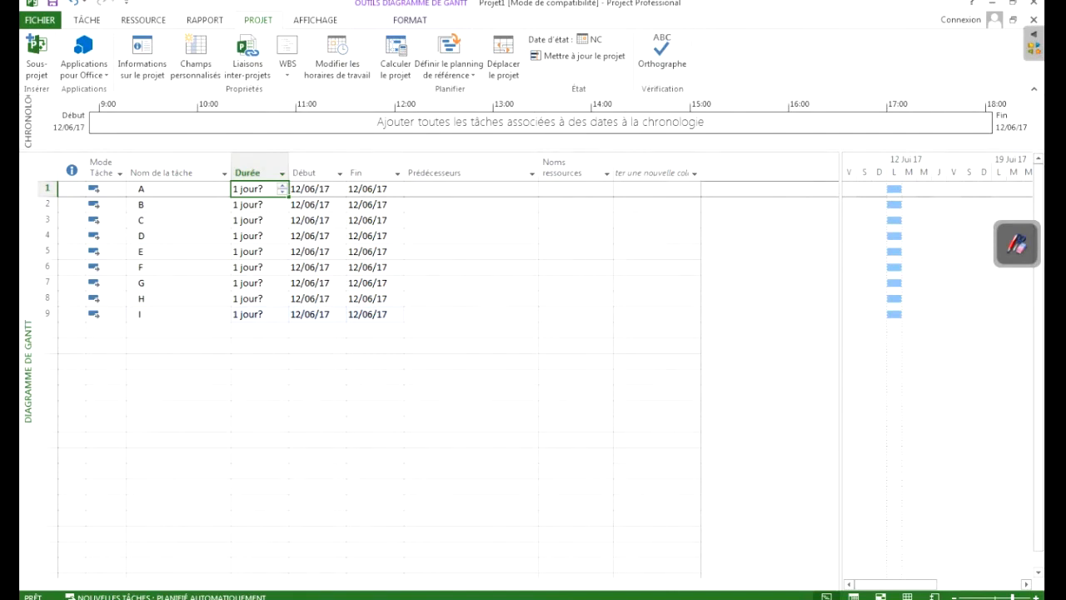
Step: Set the durations of the first four tasks: A to 4 days, B to 5, C to 2 and D to 11
left_click(254, 220)
left_click(254, 189)
type("4")
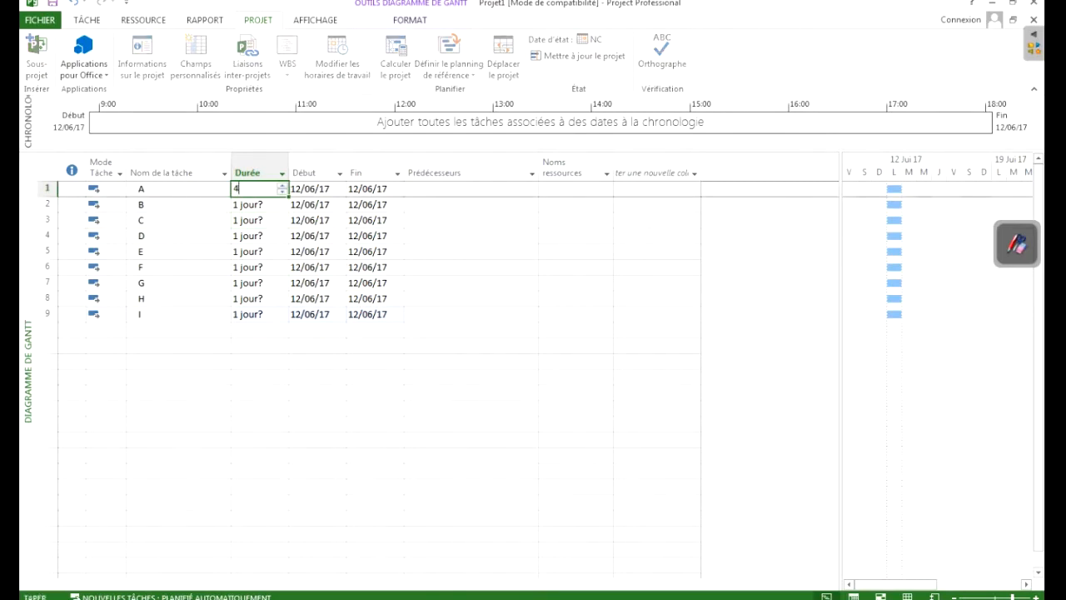
key("Return")
key("Return")
key("Return")
type("5")
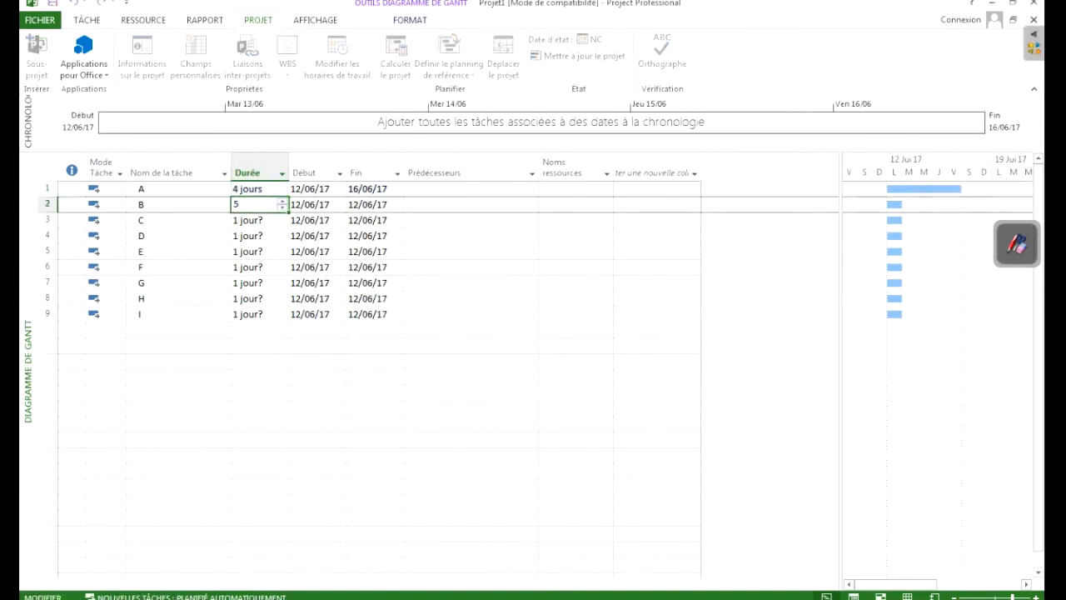
key("Return")
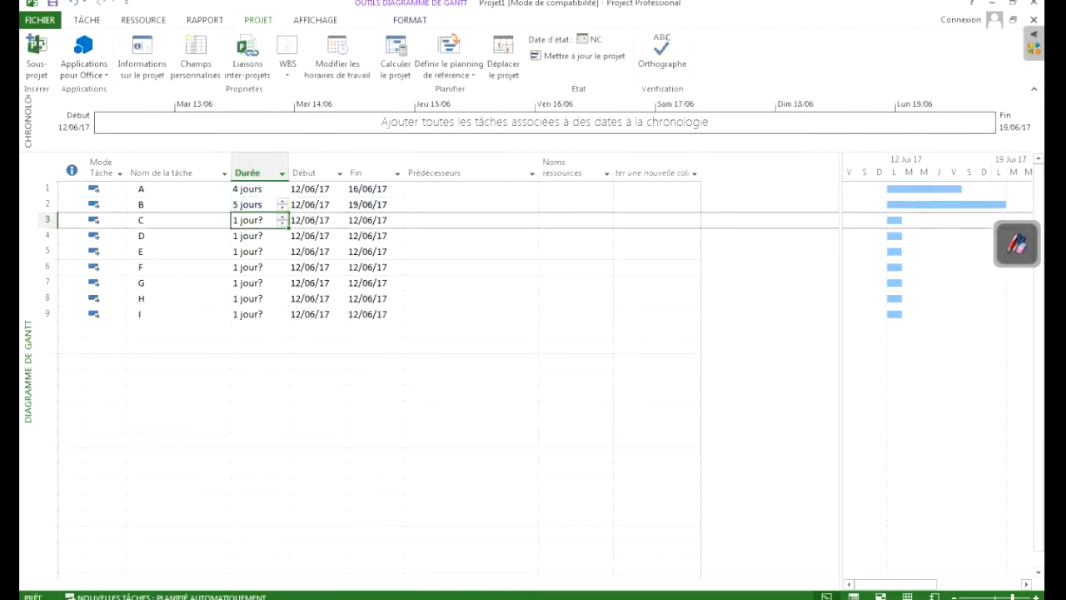
type("2")
key("Return")
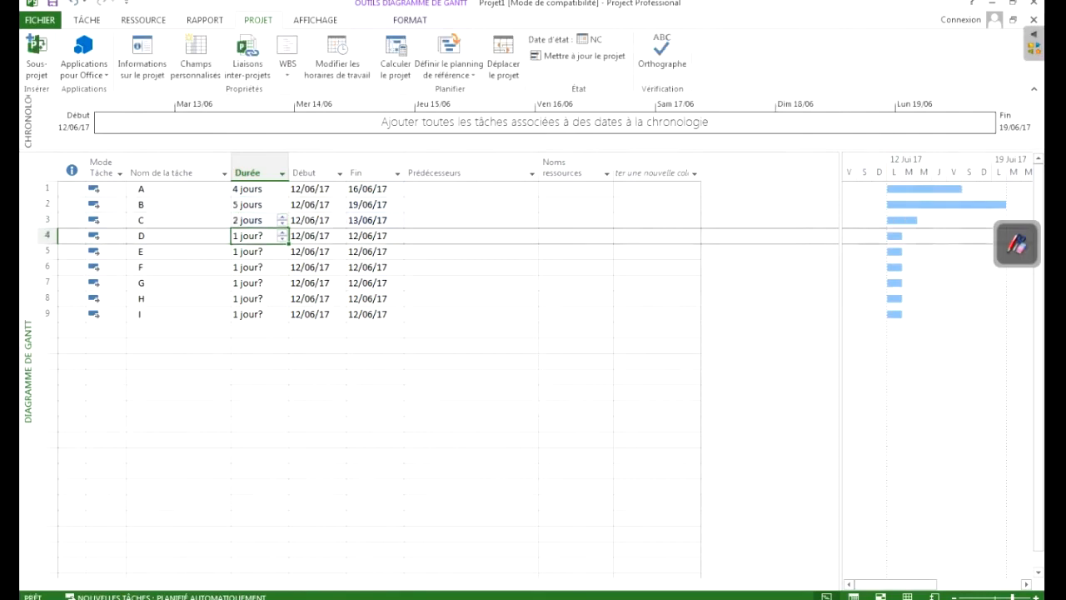
type("11")
key("Return")
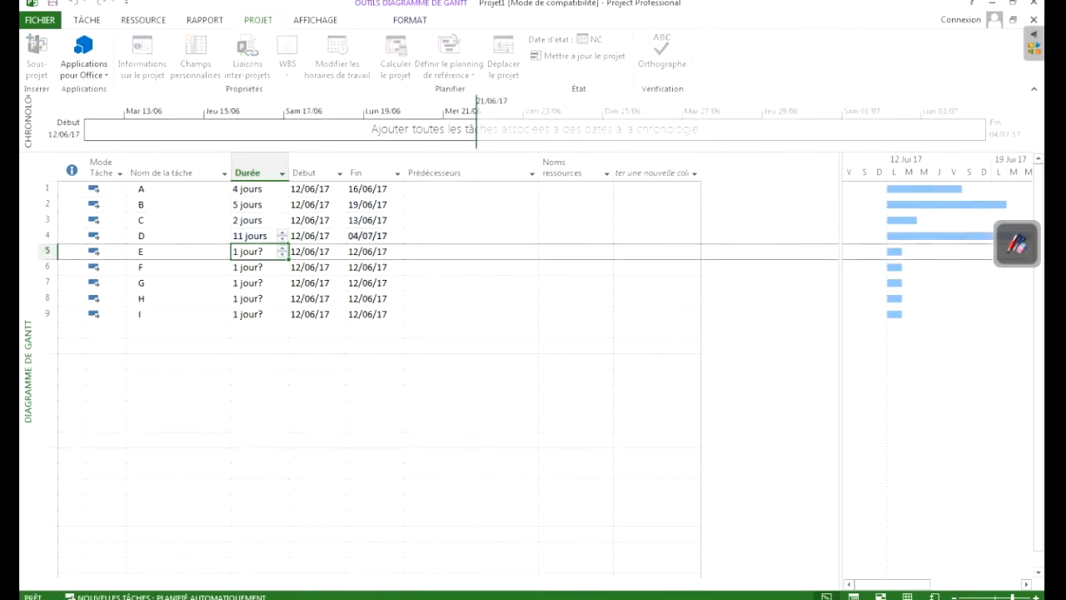
Step: Set the durations of the remaining tasks: E to 16 days, F to 4, G to 7, H to 2 and I to 15
type("16")
key("Return")
type("4")
key("Return")
type("7")
key("Return")
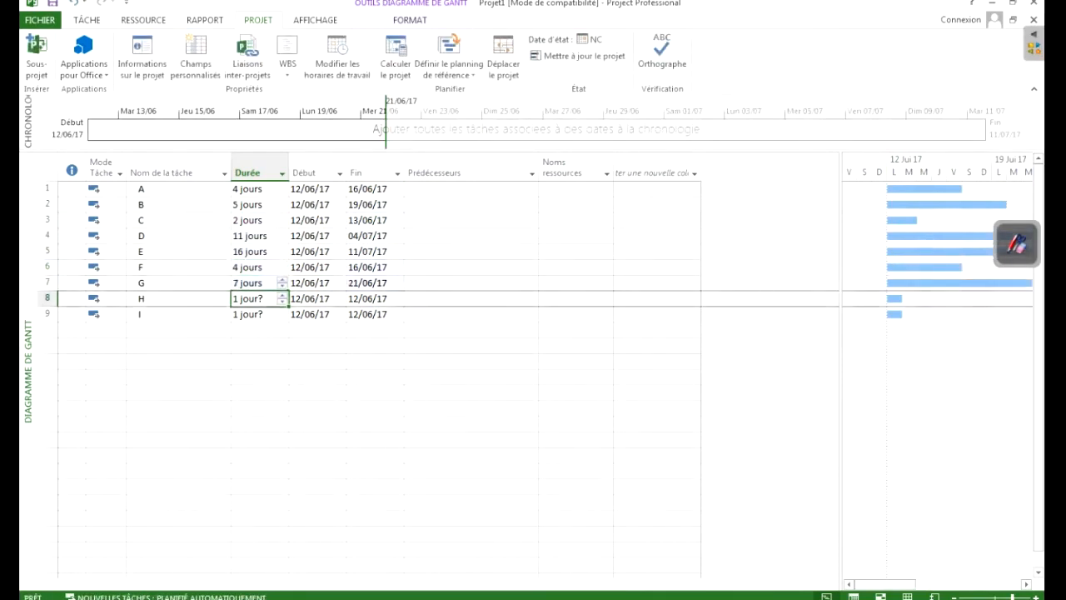
type("2")
key("Return")
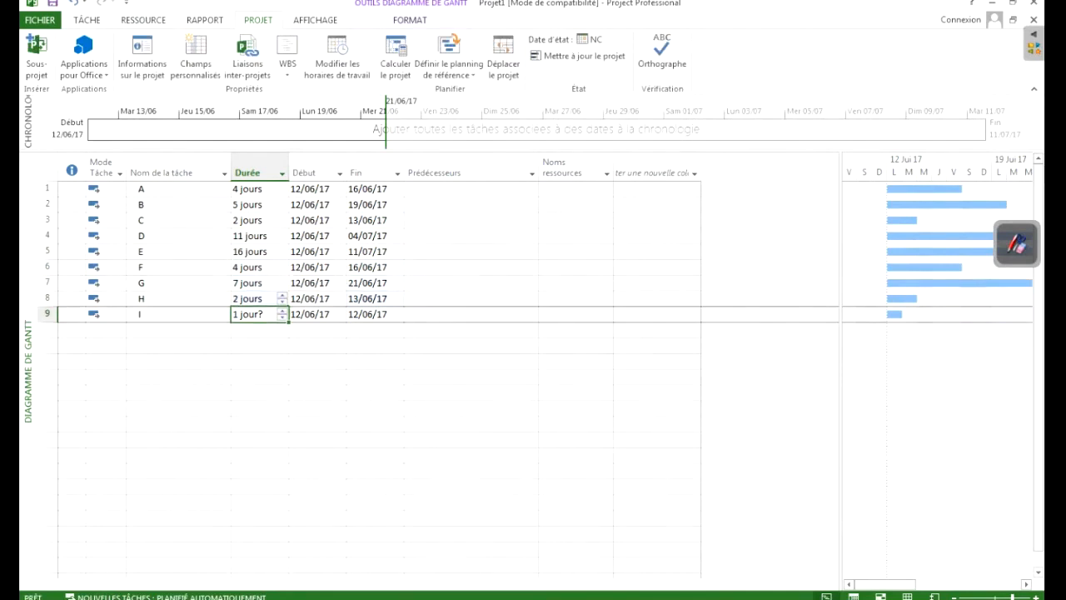
type("15")
key("Return")
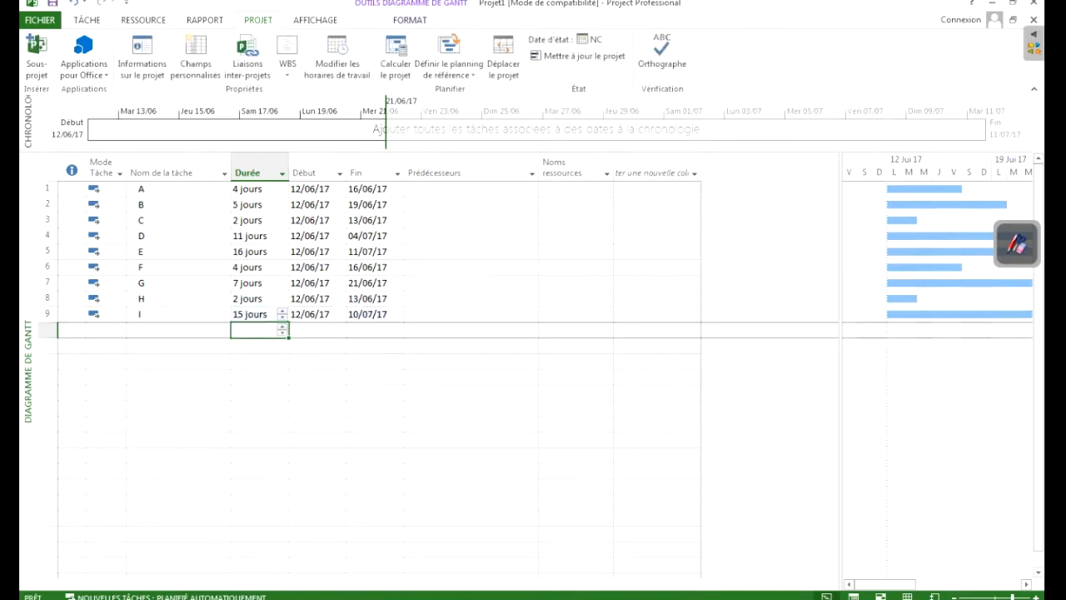
Step: Enlarge the Gantt chart area and examine the bars of tasks A to I through their finish dates
left_click(470, 237)
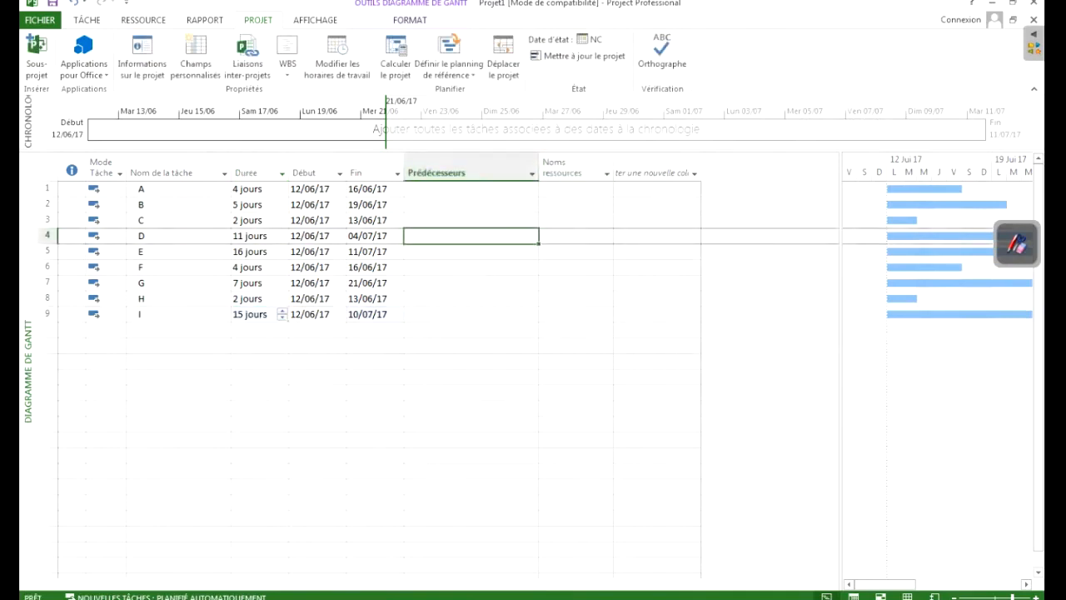
left_click_drag(840, 375, 421, 375)
left_click(376, 392)
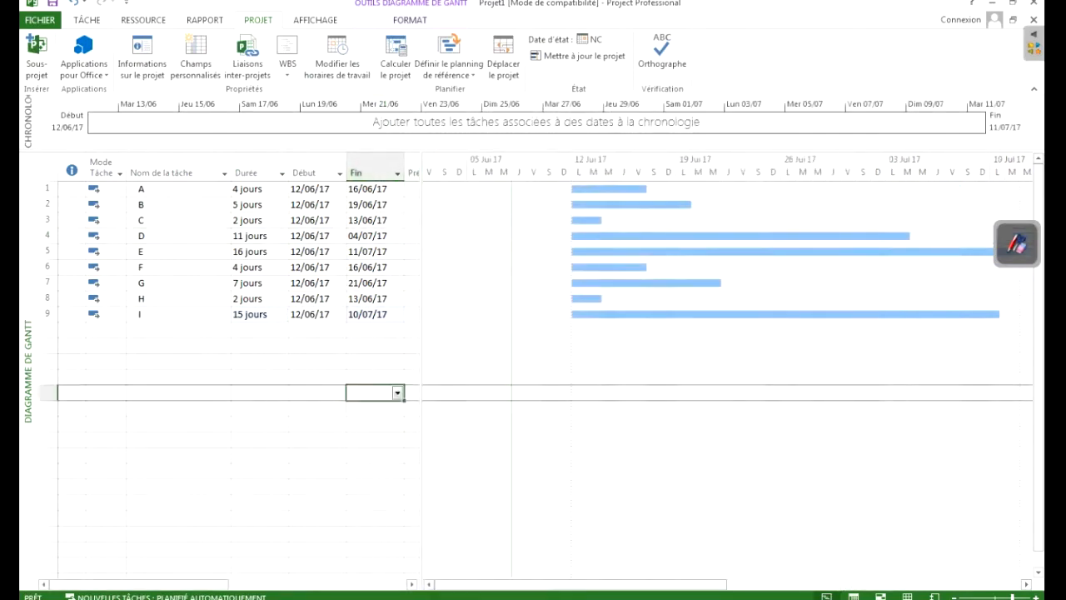
left_click(47, 315)
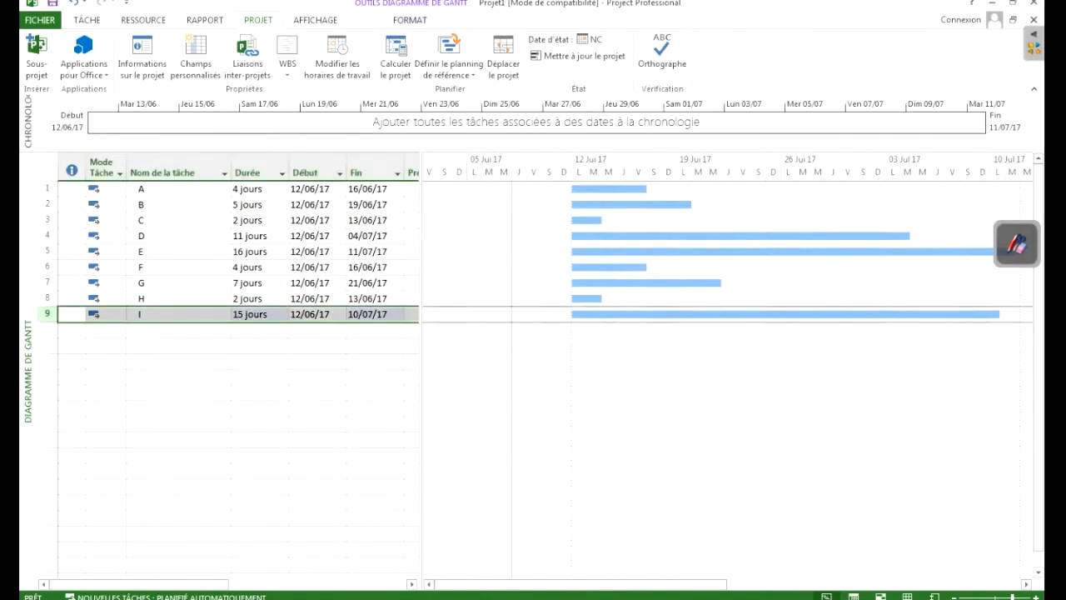
left_click_drag(583, 585, 685, 585)
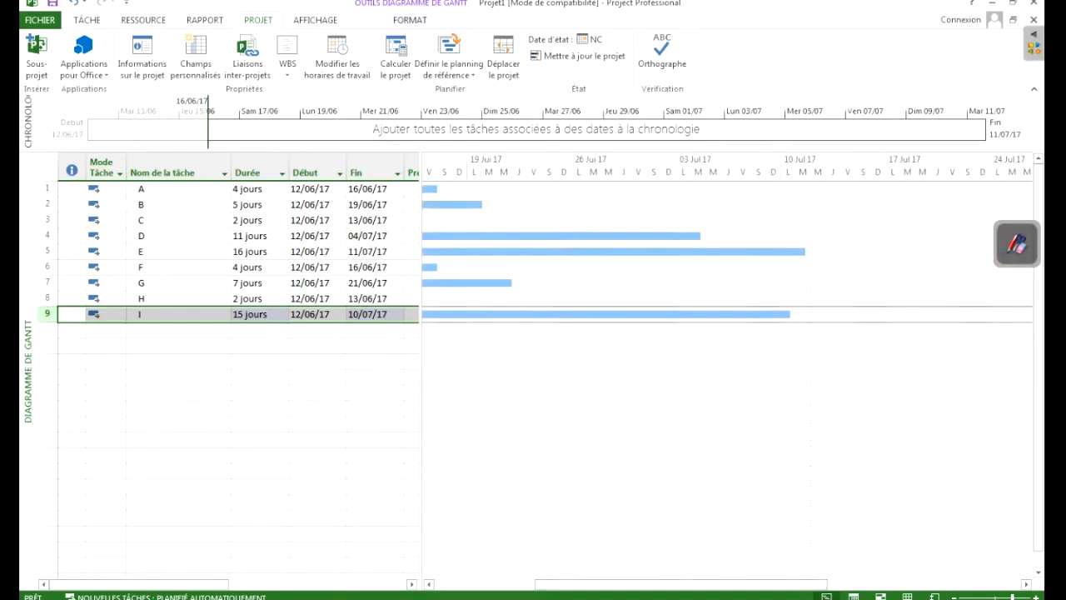
mouse_move(799, 252)
left_click_drag(684, 585, 583, 585)
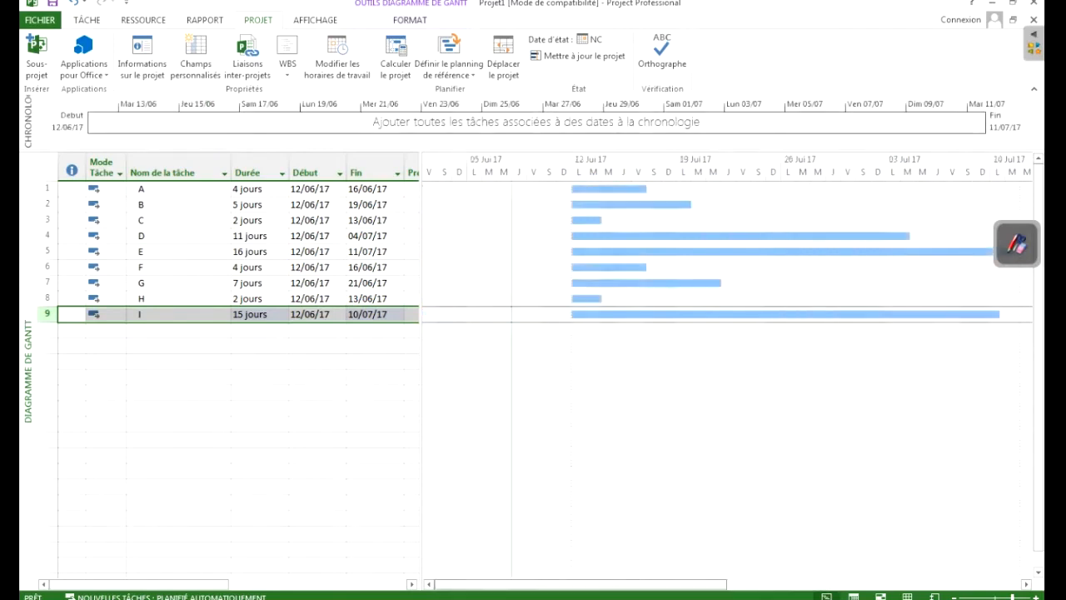
Step: Widen the task table to reveal the Prédécesseurs column and select task B's predecessor cell
left_click(371, 408)
left_click_drag(421, 375, 606, 375)
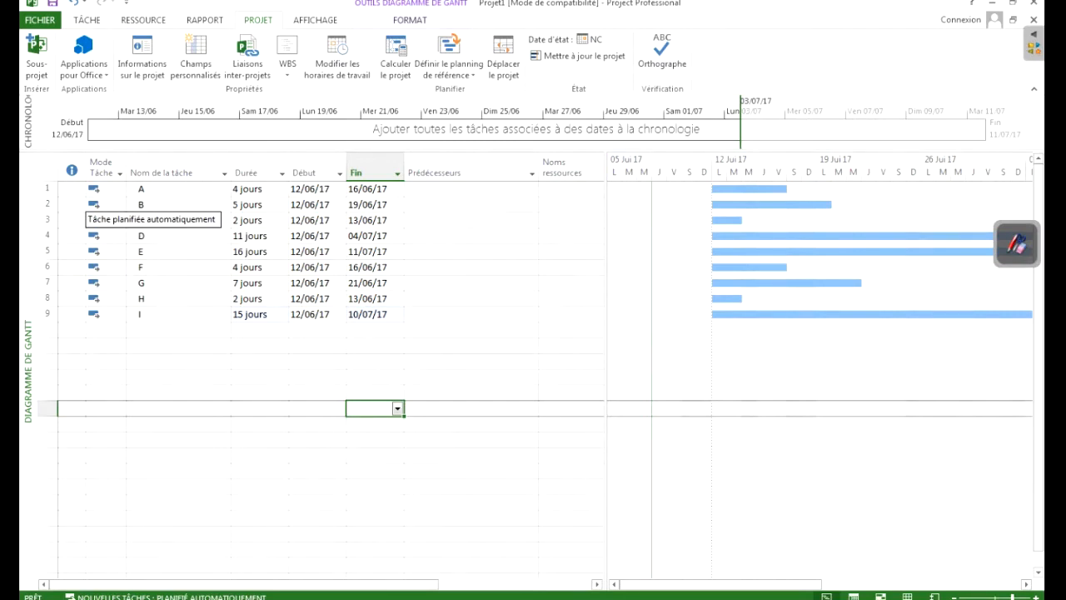
left_click(471, 205)
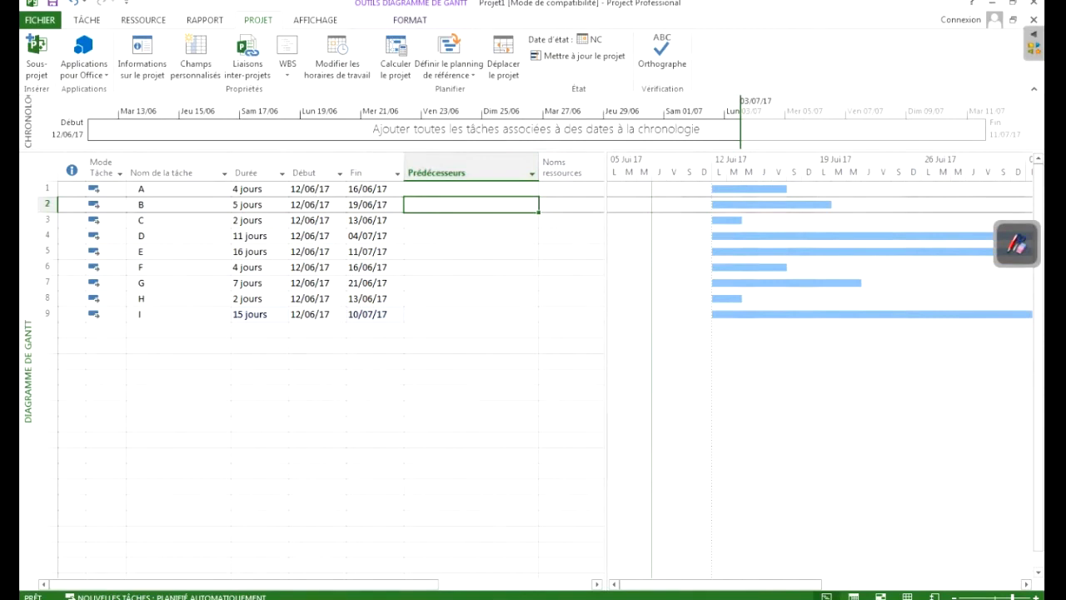
type("A")
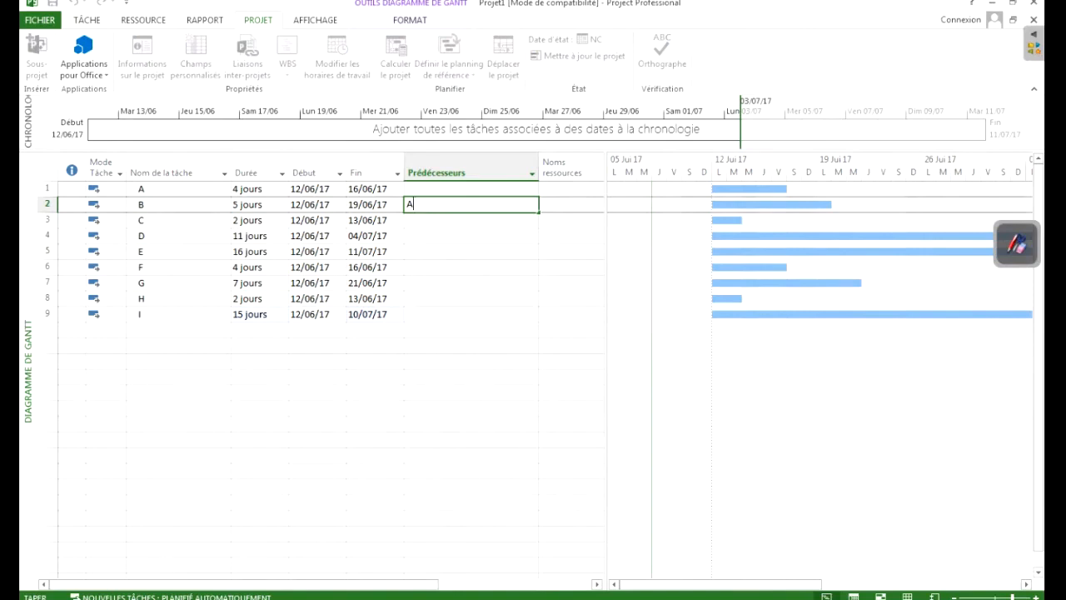
key("BackSpace")
key("Return")
key("Left")
key("Up")
key("Up")
key("Left")
key("Left")
key("Left")
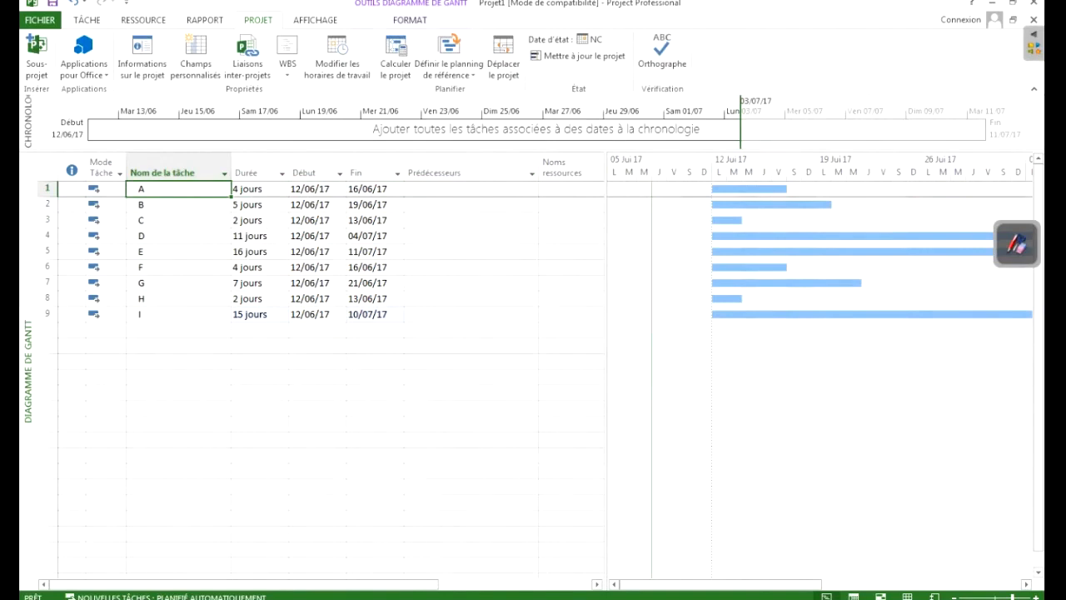
Step: Set task B's predecessor to task number 1 in the Prédécesseurs column
key("Down")
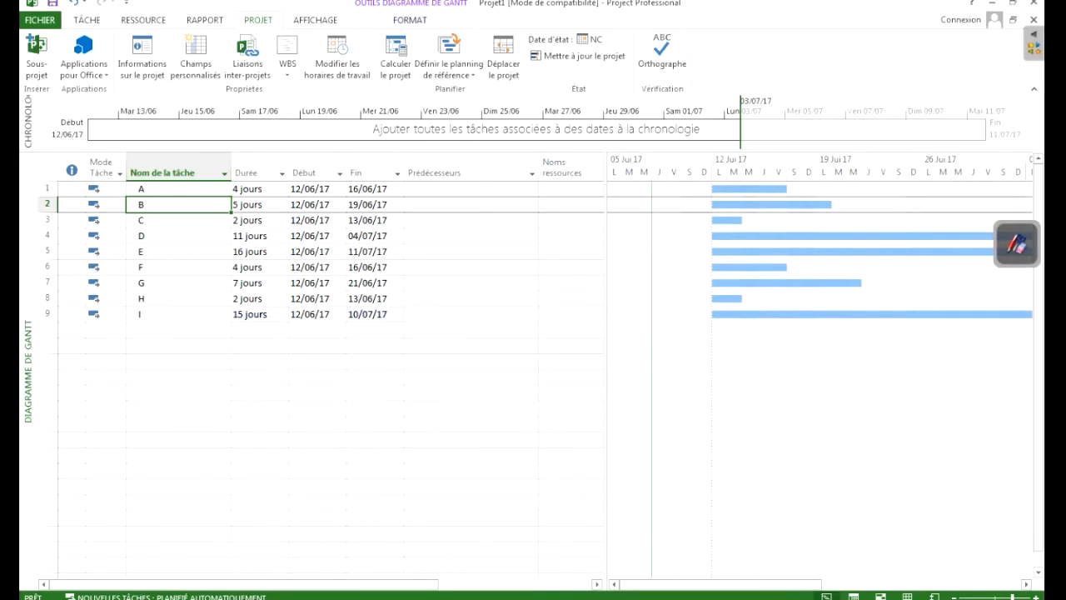
key("Right")
key("Right")
key("Right")
key("Right")
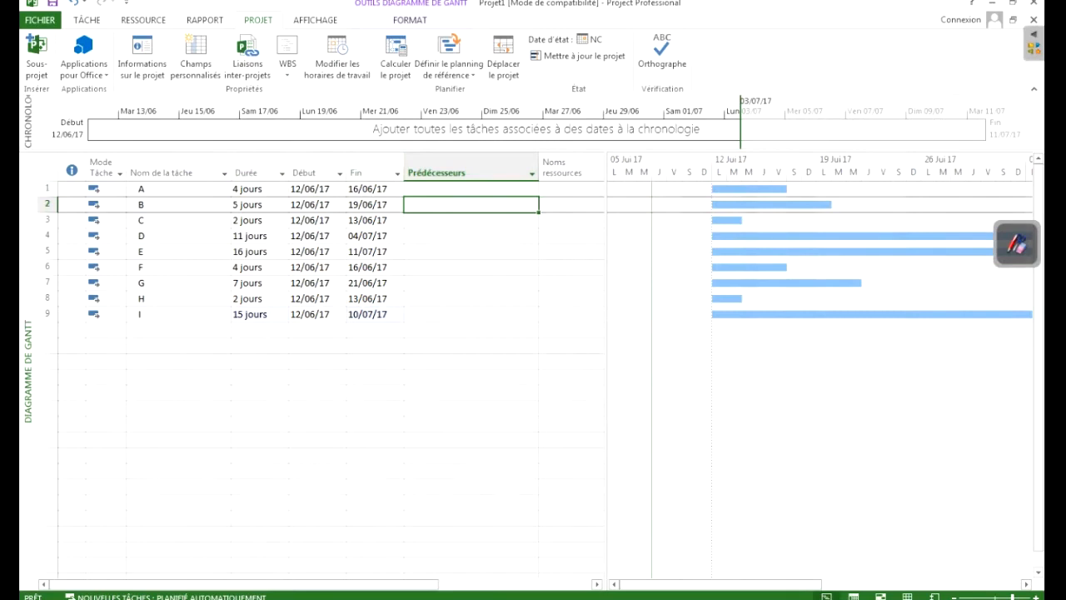
type("1")
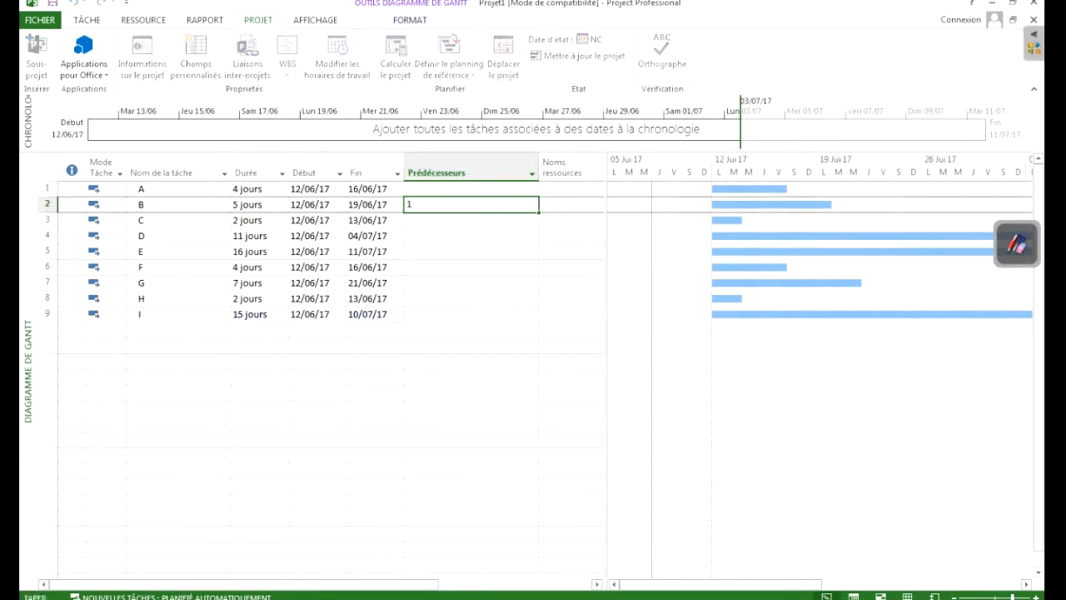
key("Return")
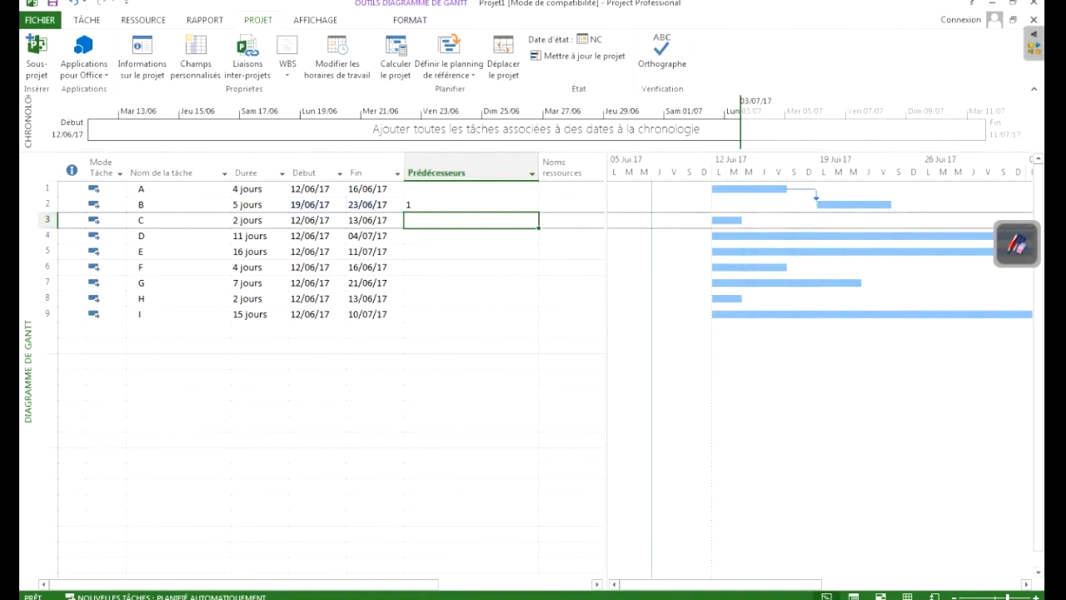
Step: Set the predecessors of the next four tasks: 2 for C, 3 for D, 4 for E and 5 for F
type("2")
key("Return")
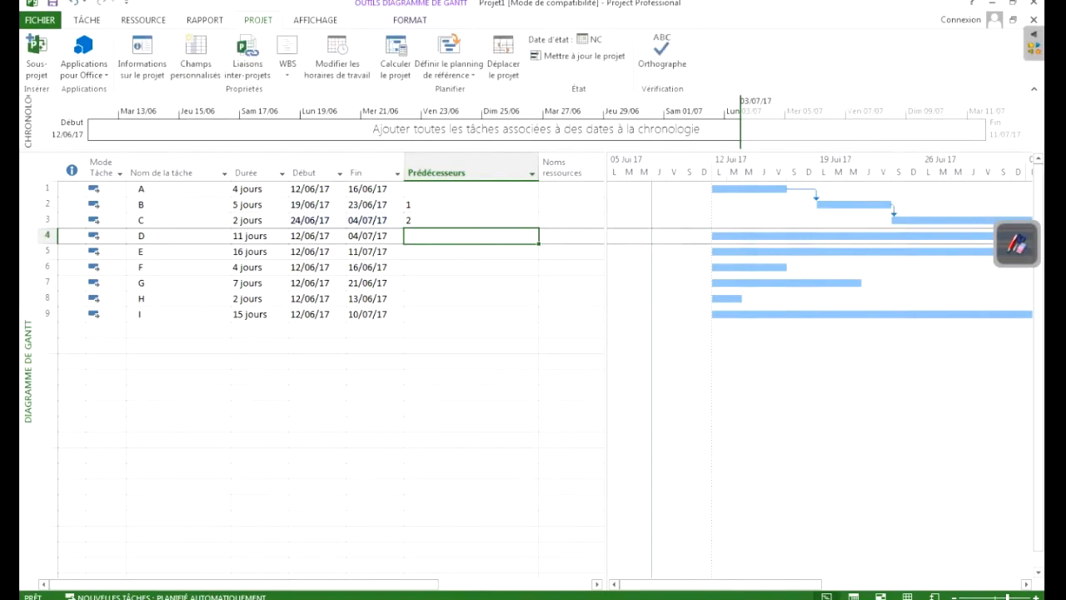
type("3")
key("Return")
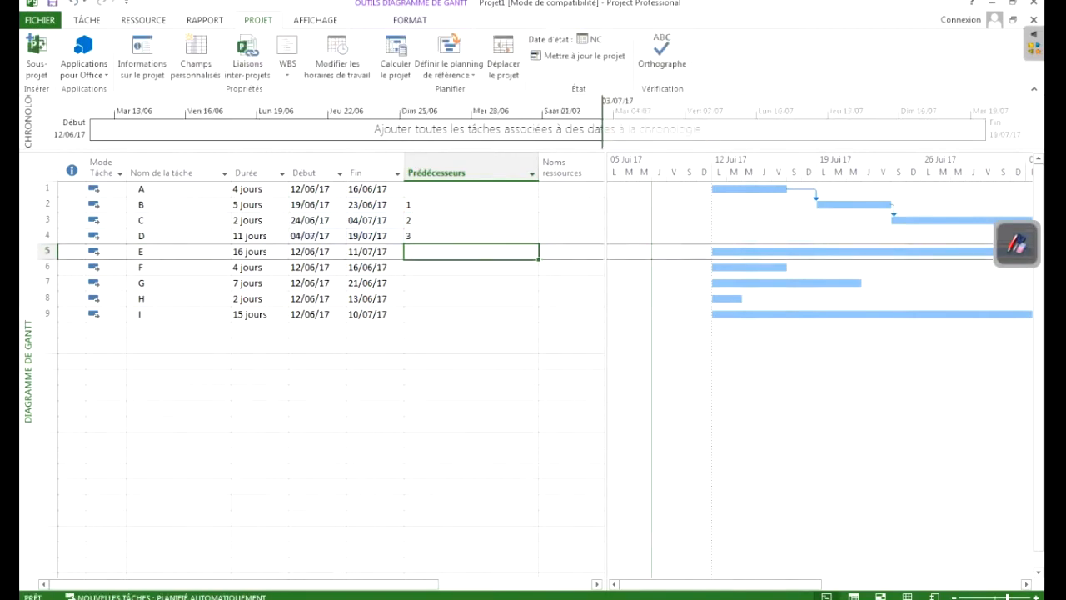
type("4")
key("Return")
type("5")
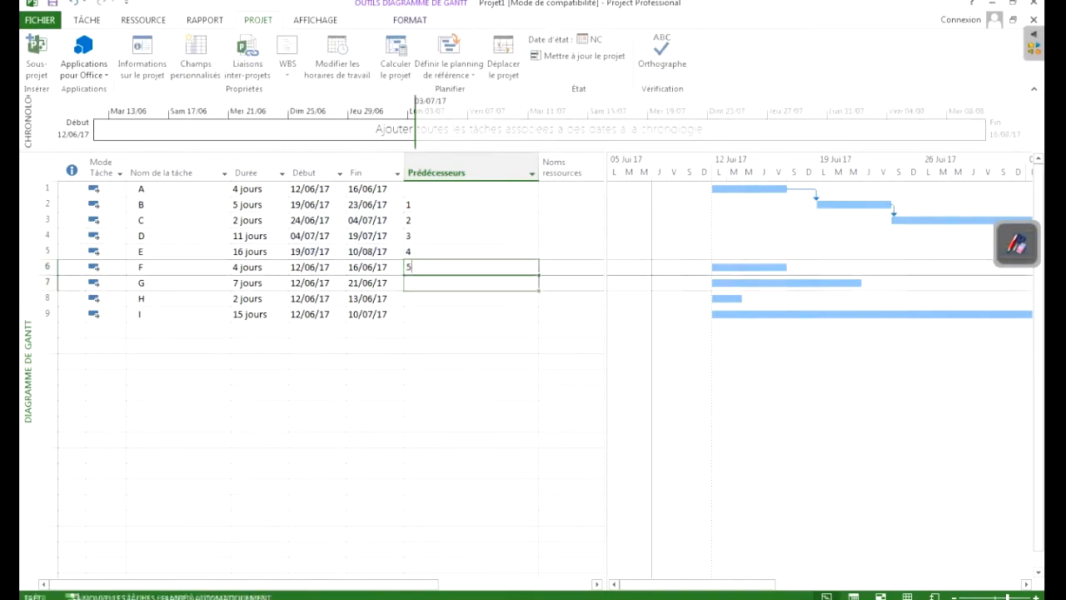
key("Return")
Step: Set the predecessors of the last three tasks: 6 for G, 7 for H and 8 for I
type("6")
key("Return")
type("7")
key("Return")
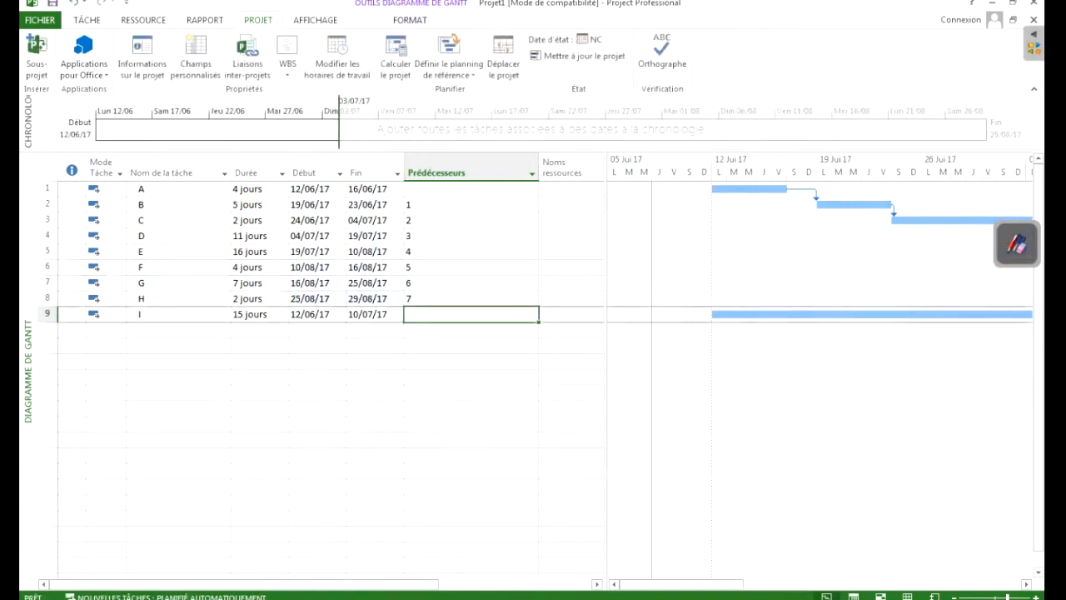
type("8")
key("Return")
Step: Delete the stray unnamed task in row 10 below task I
type("9")
key("BackSpace")
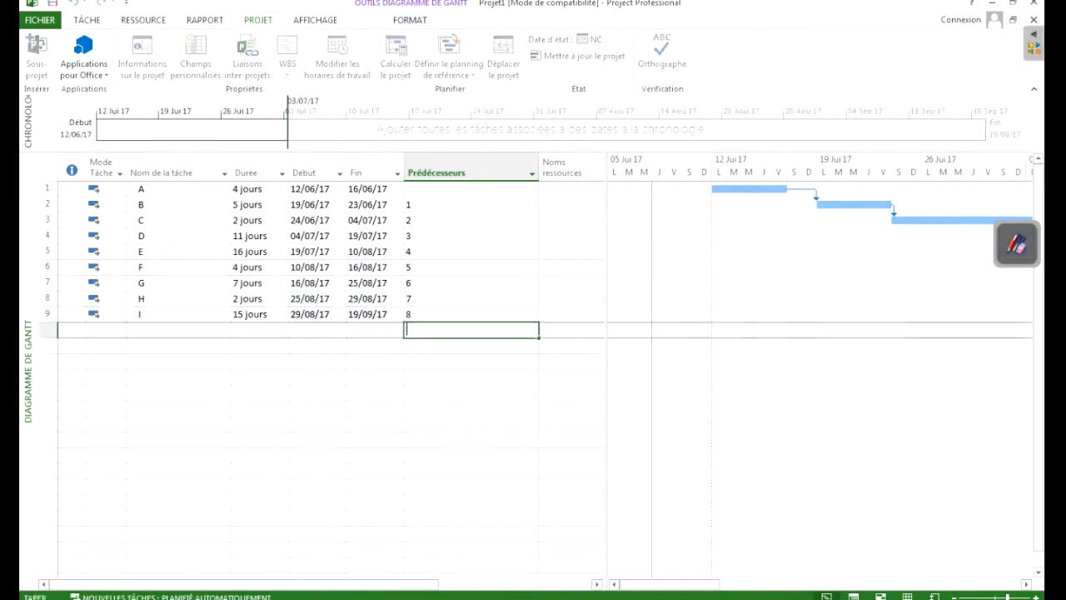
key("Return")
key("Up")
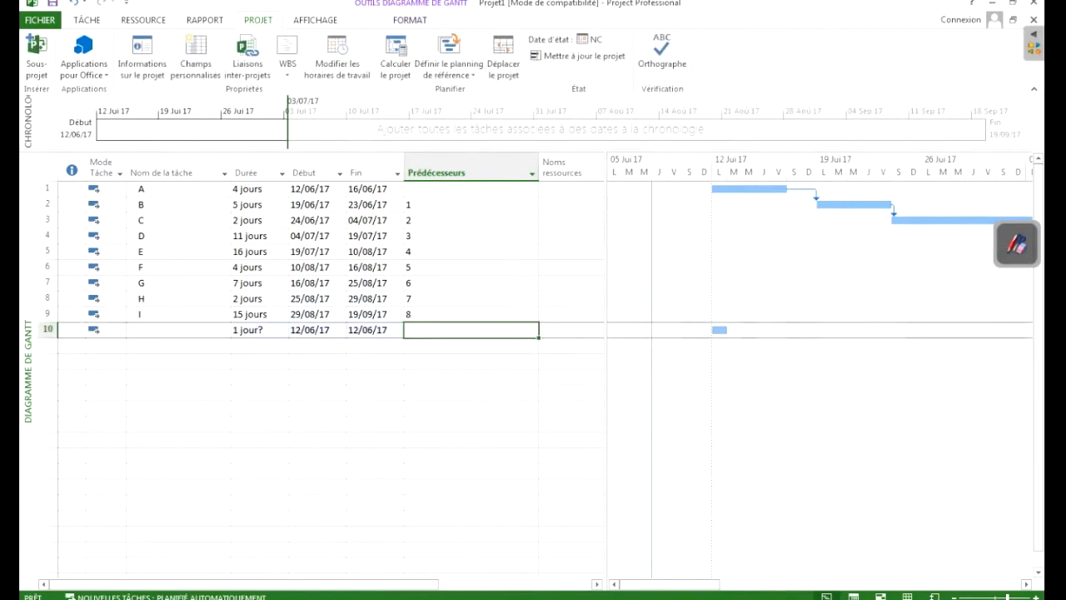
right_click(47, 329)
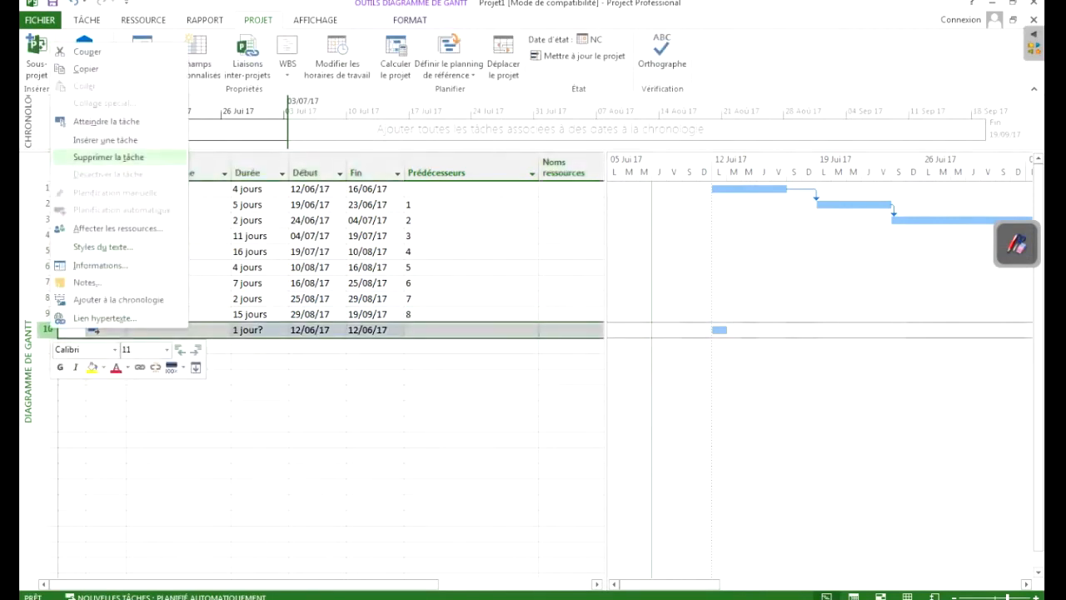
left_click(109, 157)
left_click(178, 346)
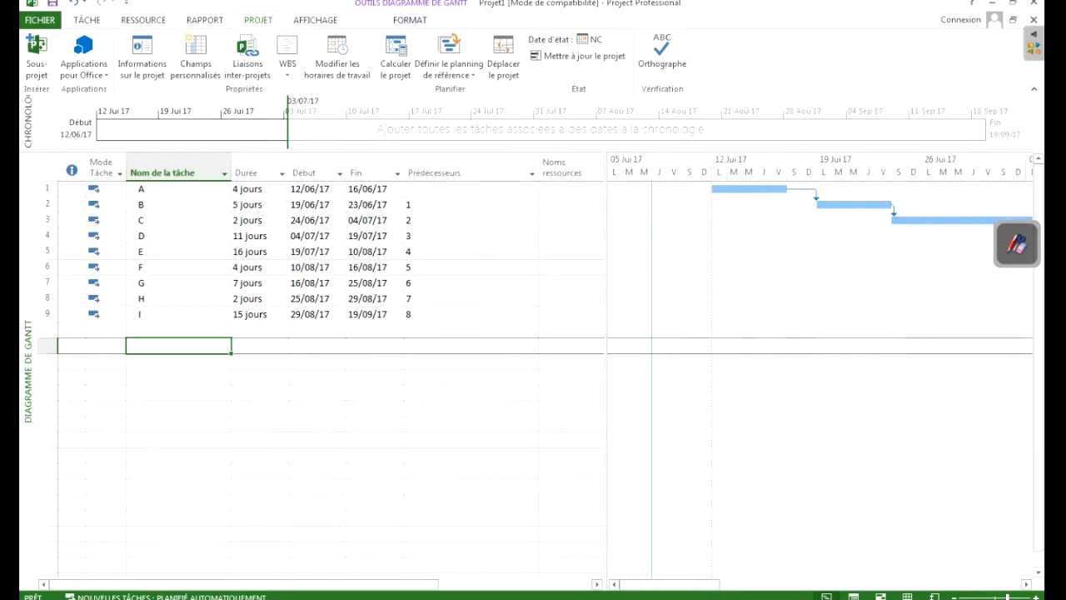
Step: Add a trial task named A in row 10 and delete it from the task list
left_click(178, 330)
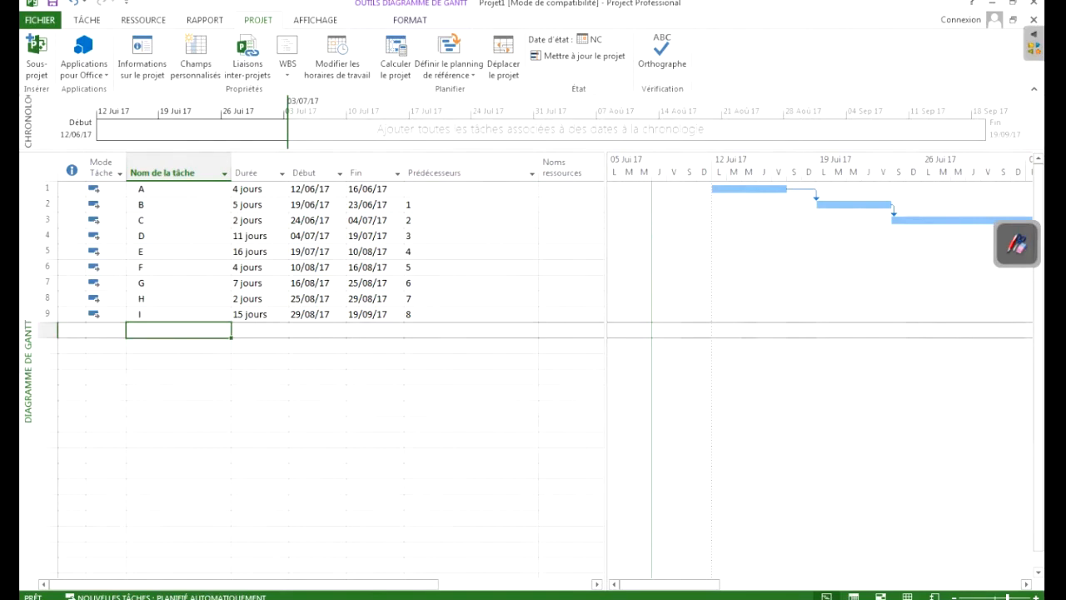
double_click(259, 330)
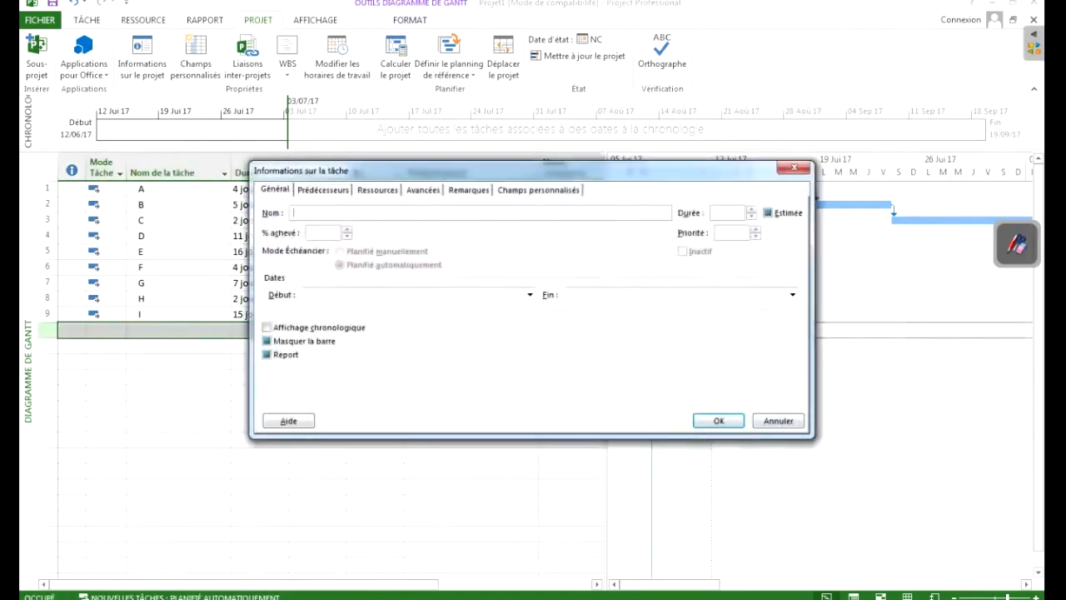
key("Escape")
left_click_drag(259, 362, 259, 330)
left_click(178, 330)
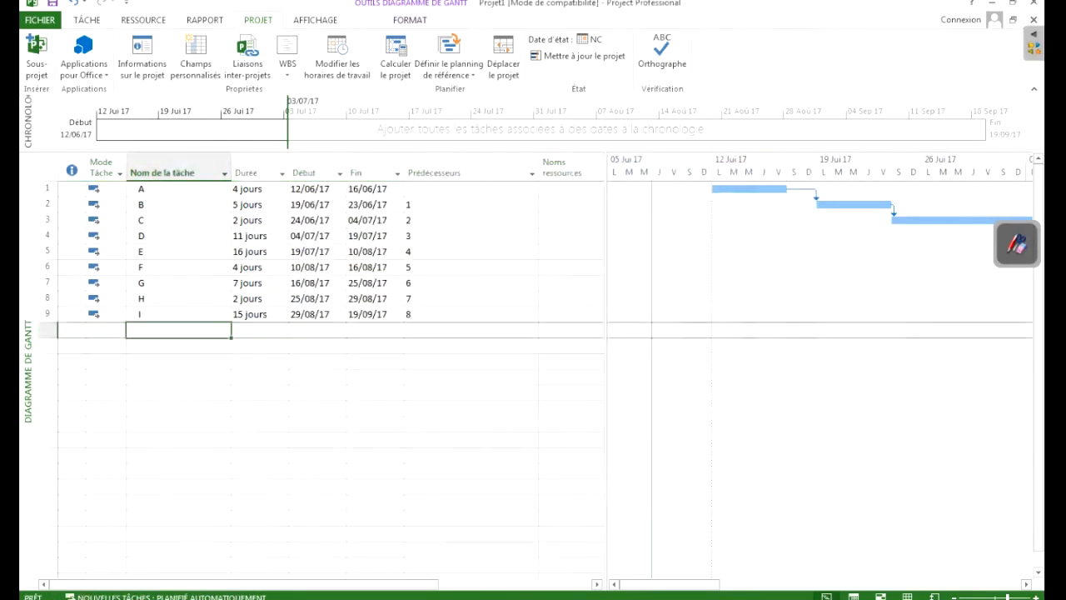
type("A")
key("Return")
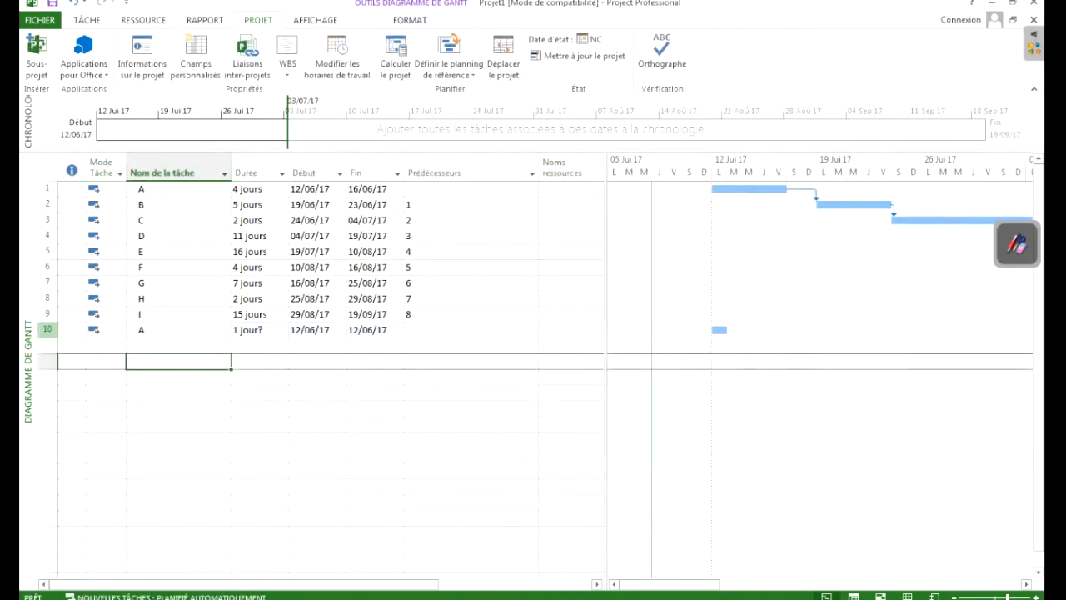
left_click(48, 329)
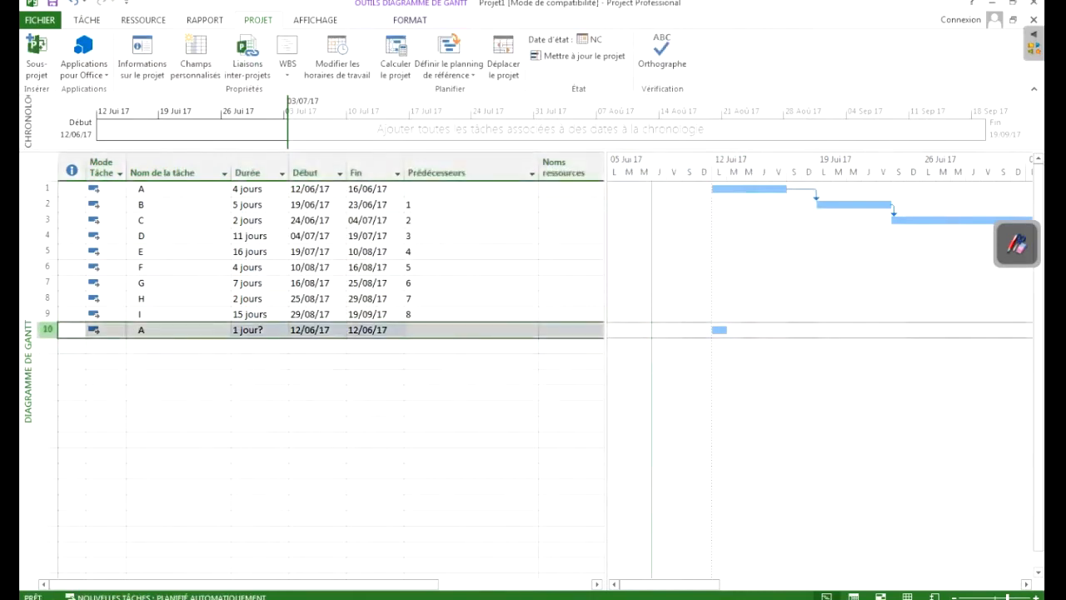
right_click(50, 330)
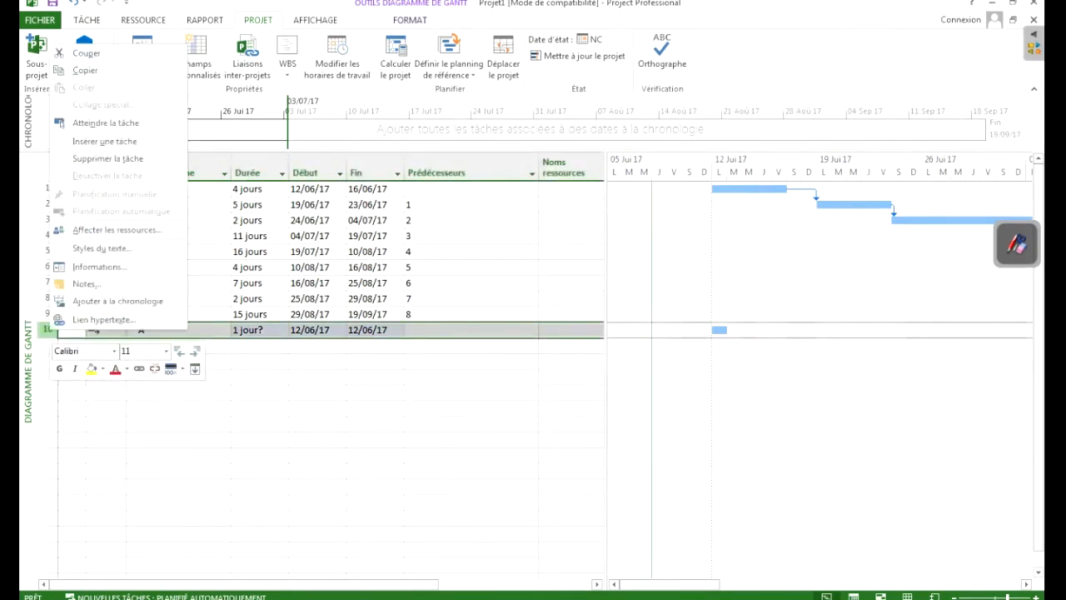
key("Return")
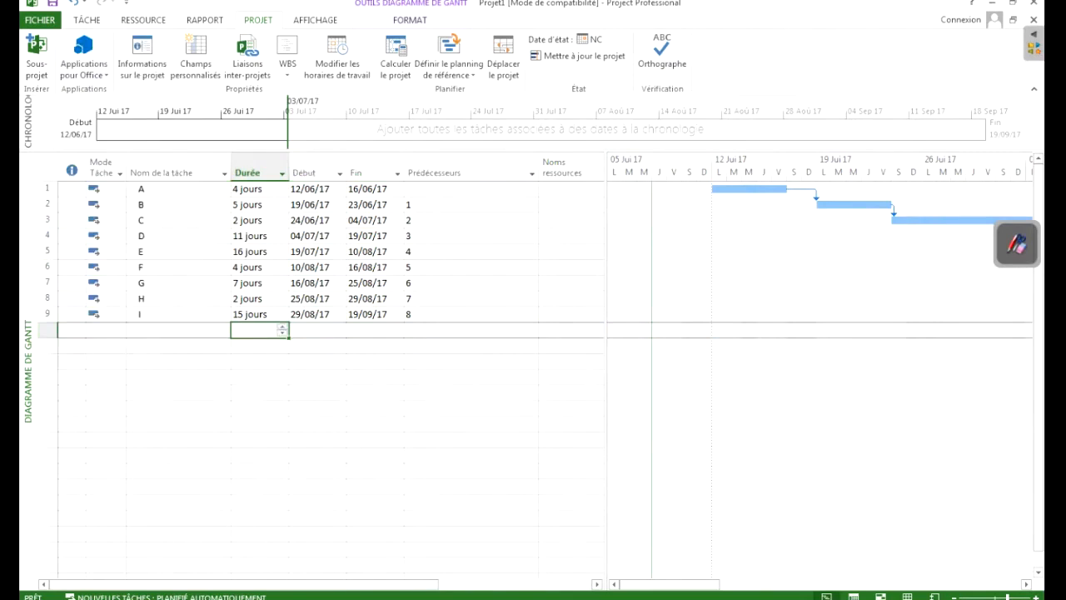
Step: Re-enter task B's duration as 5 without specifying a unit
left_click(257, 189)
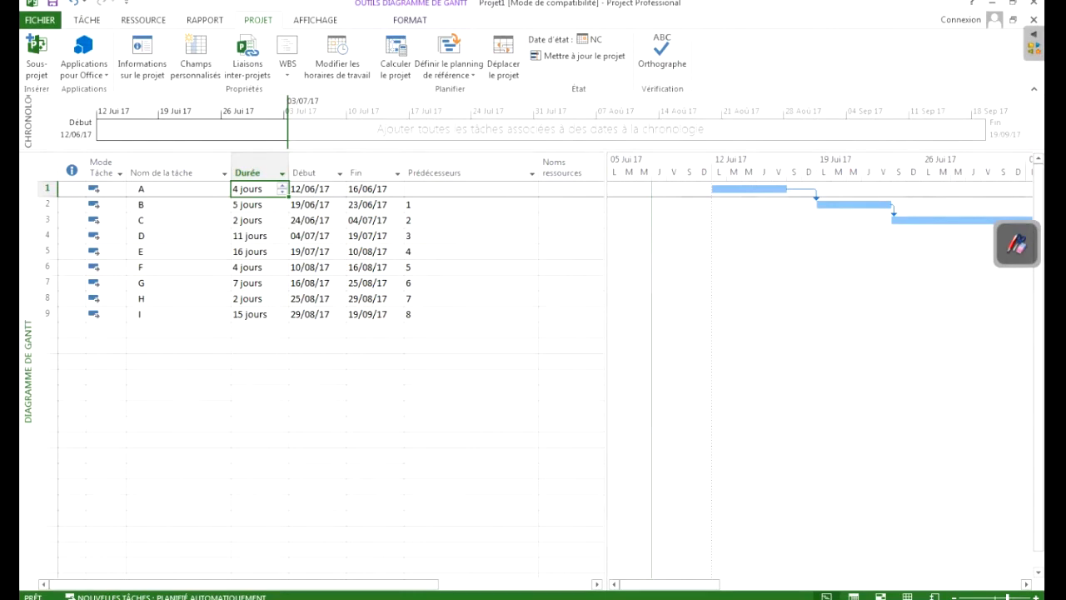
left_click(255, 205)
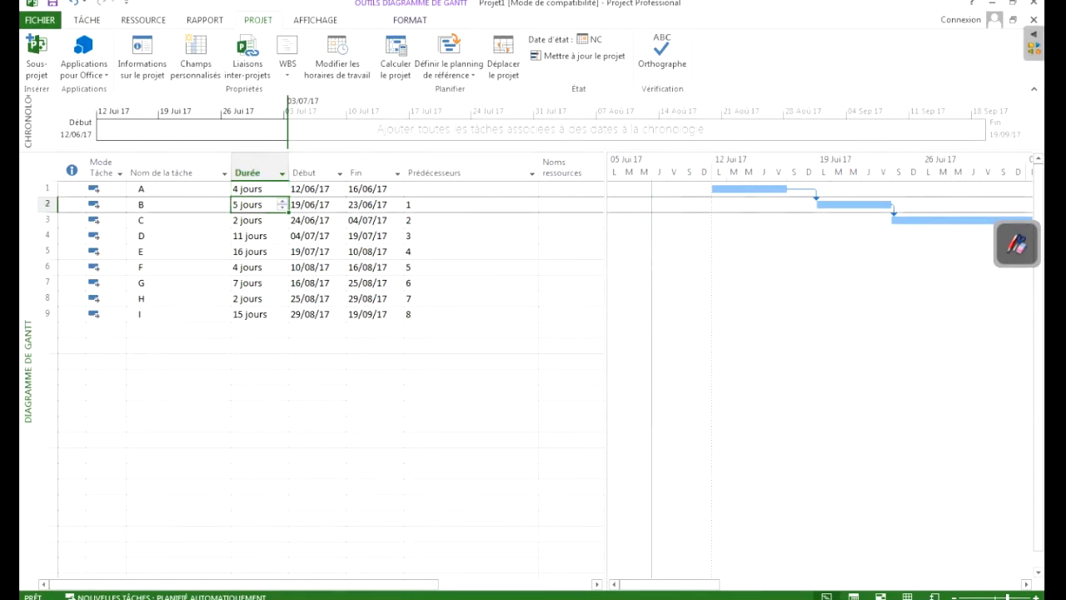
type("5")
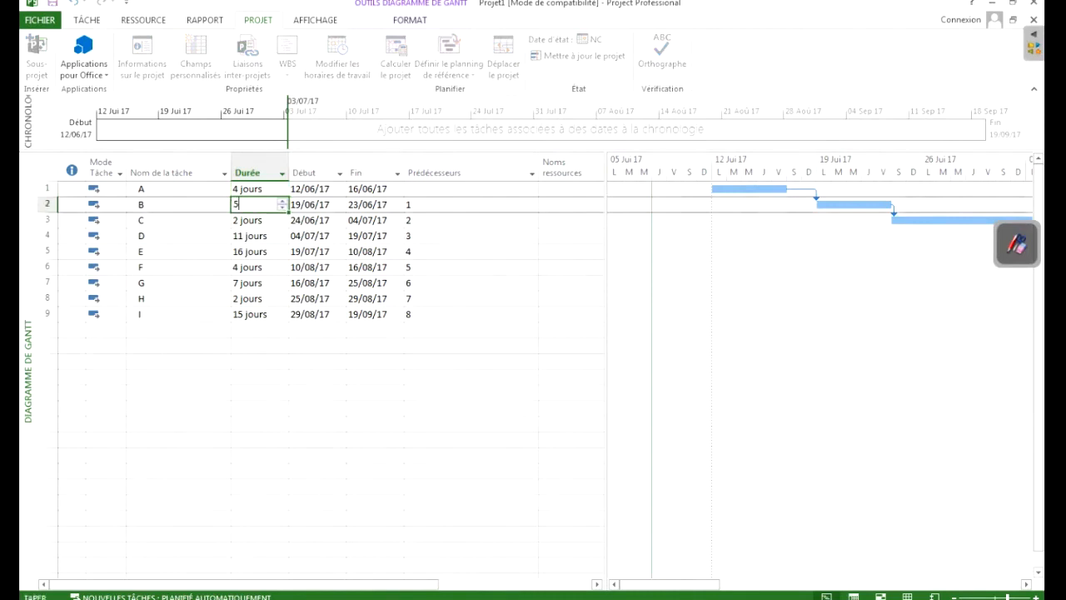
key("Return")
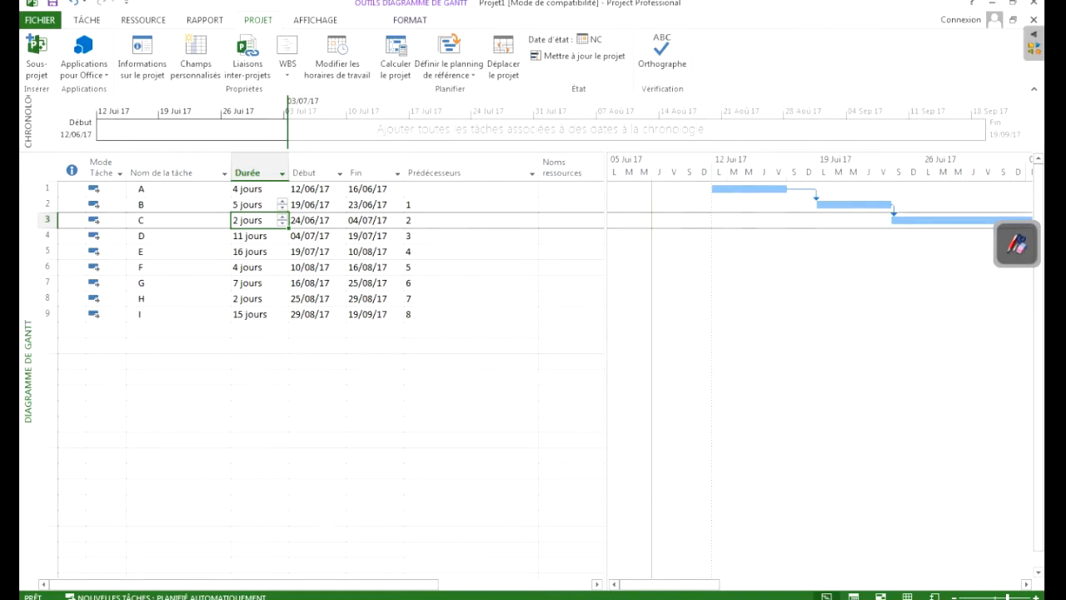
Step: Set task A's duration to 4 months, writing the unit in full as mois
left_click(256, 189)
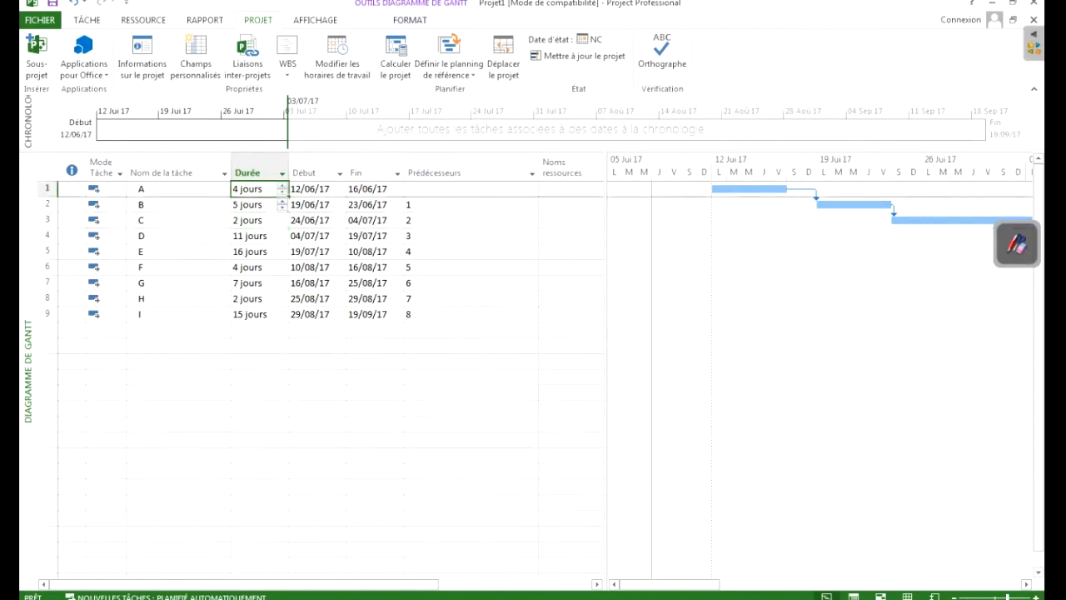
type("4")
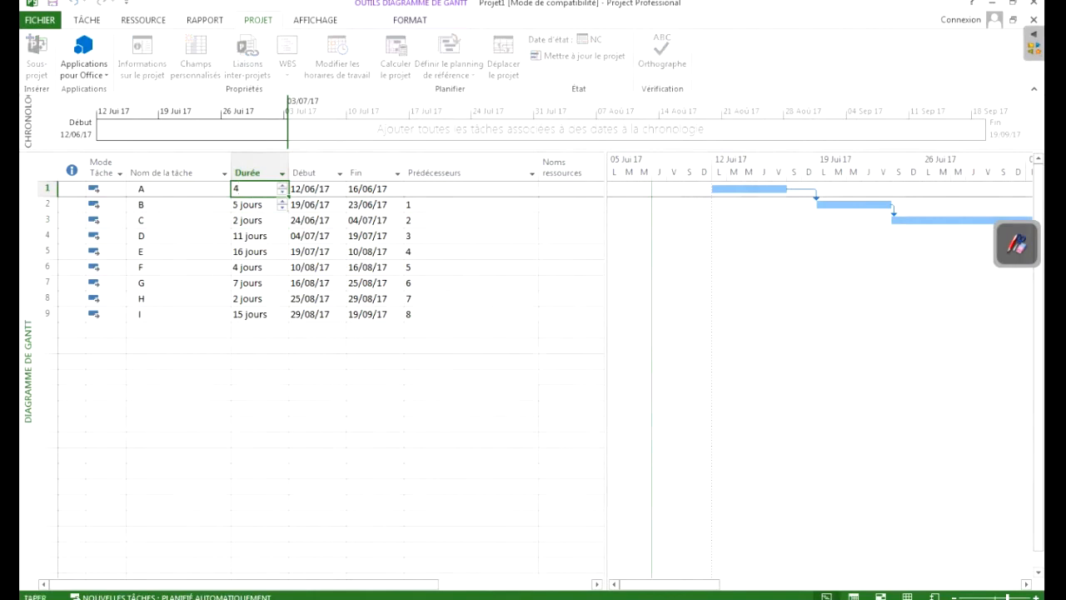
type("mois")
key("Return")
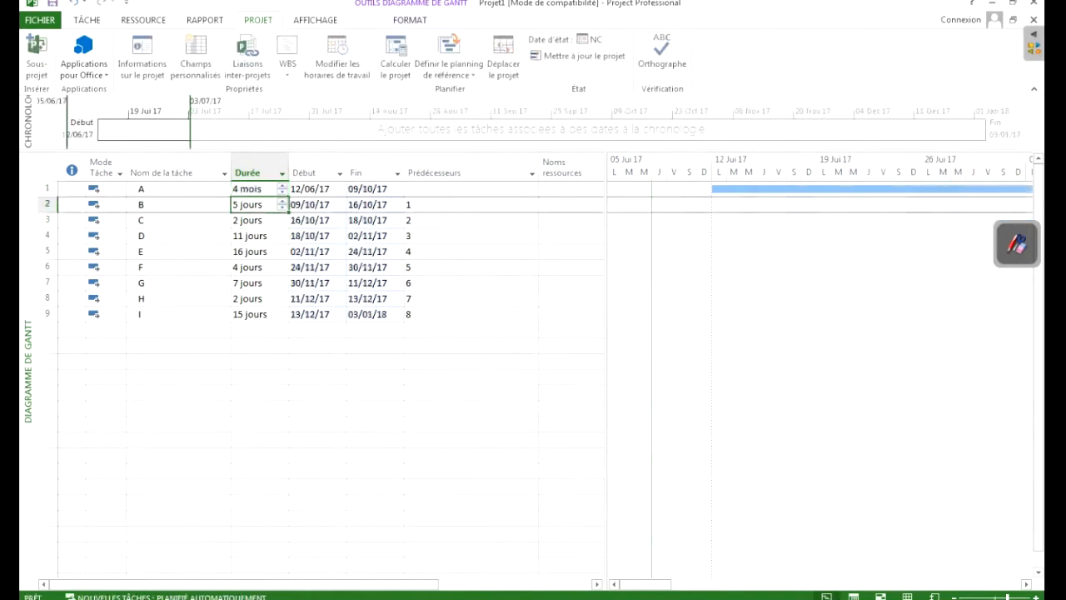
Step: Set task A's duration to 4 months using the abbreviation 4ms, and task B's duration to 5 weeks using 5s
left_click(253, 189)
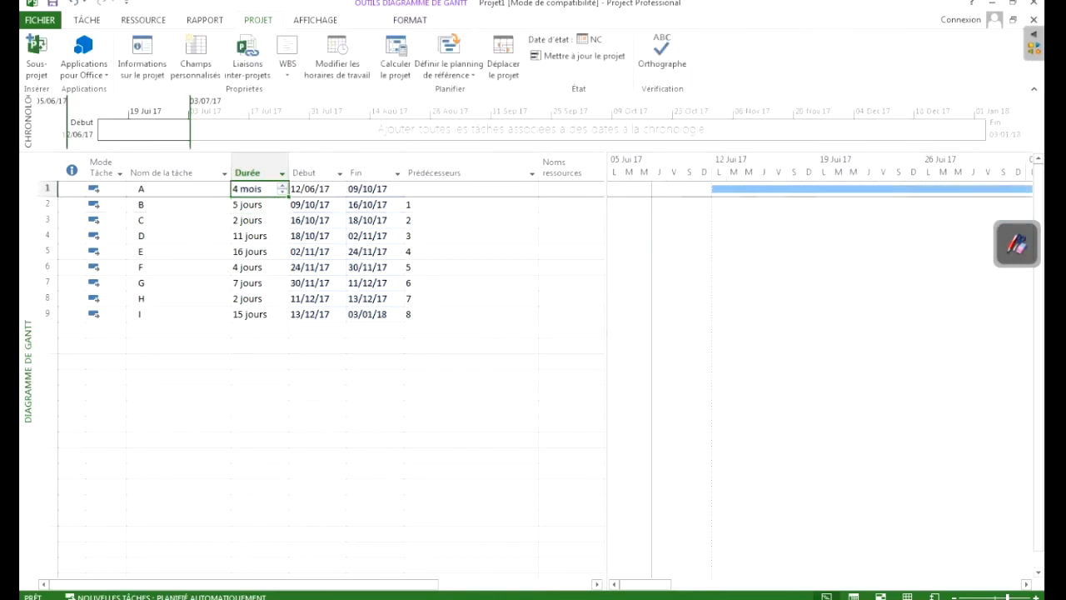
type("4")
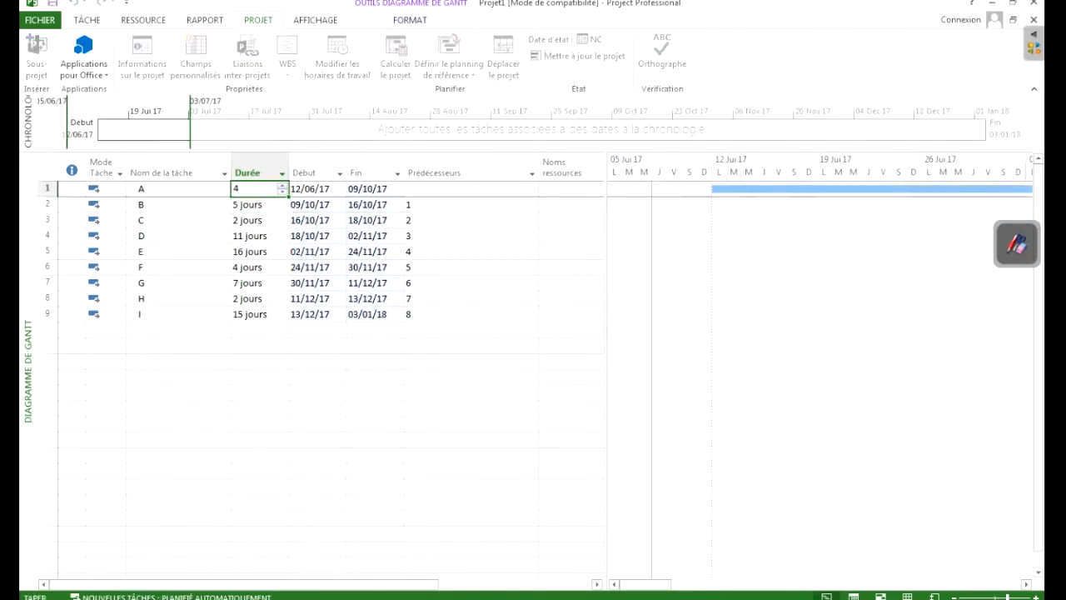
type("ms")
key("Return")
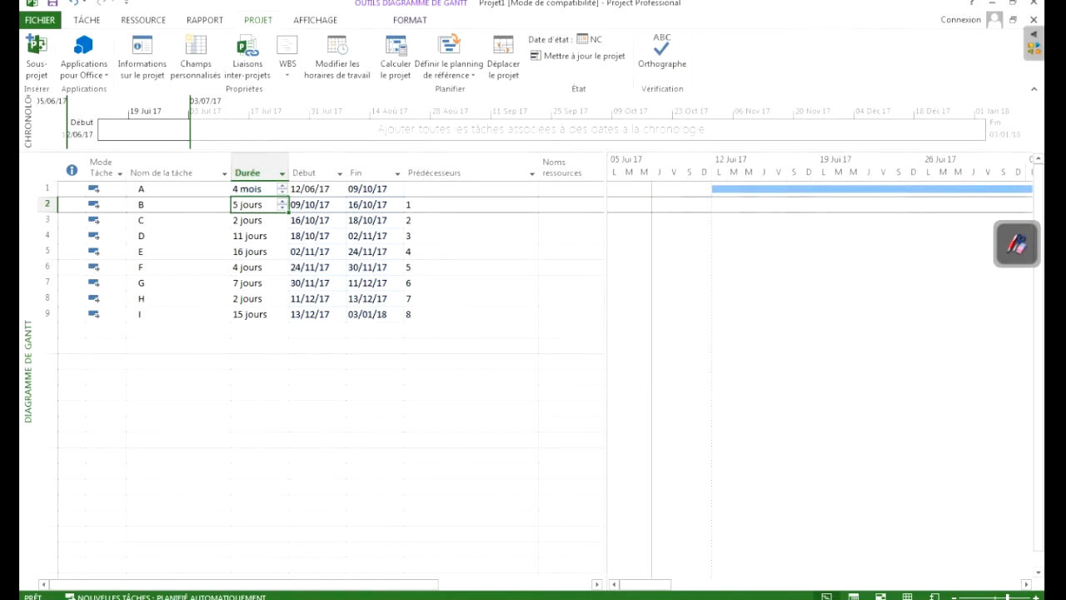
type("5s")
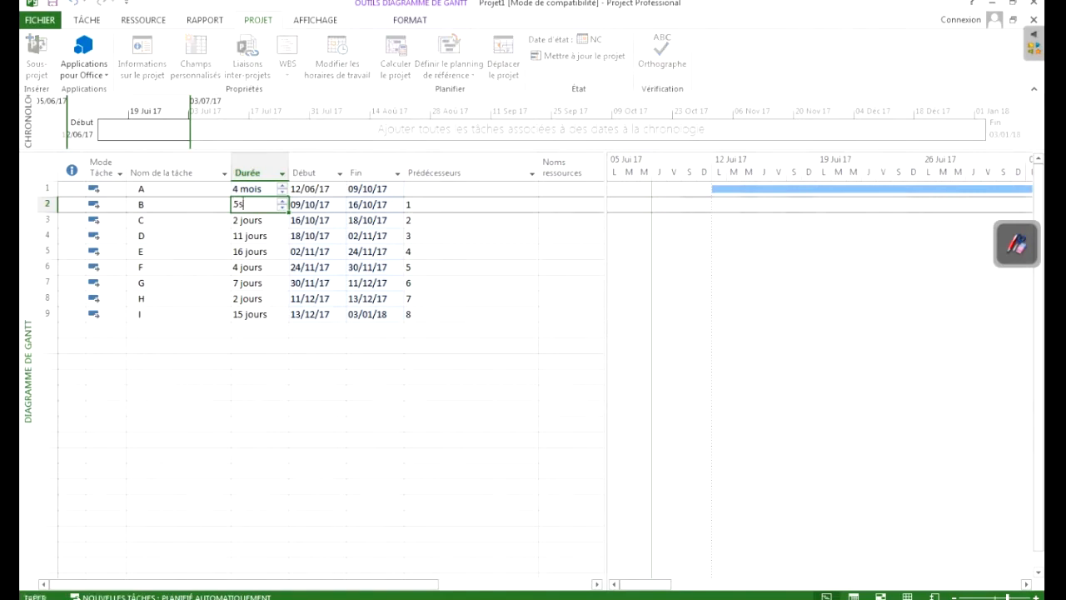
key("Return")
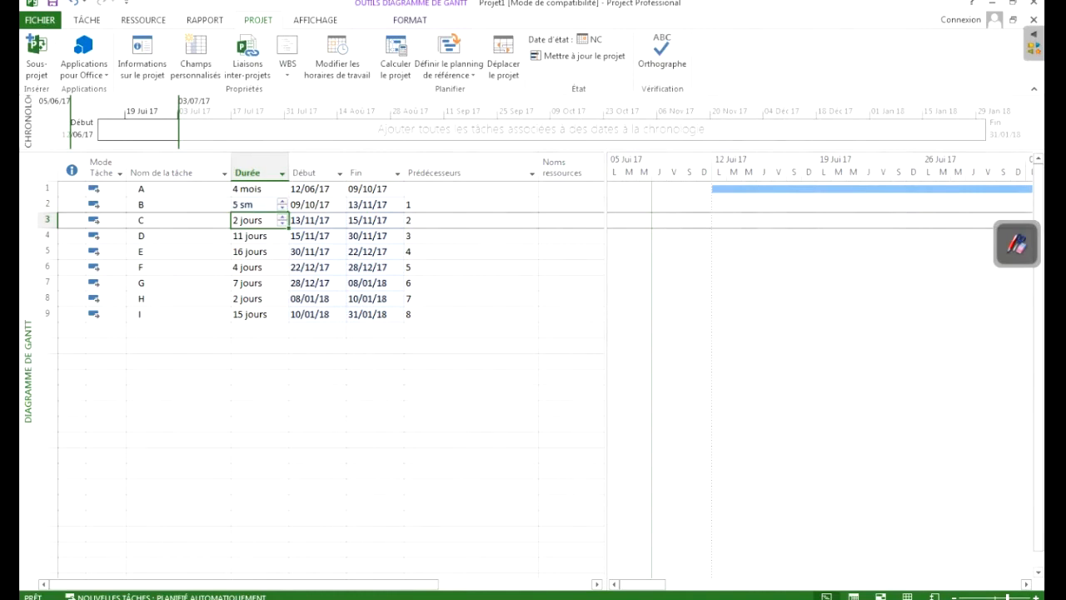
Step: Enter durations with abbreviated units: 2j for task C, 11h for task D and 16m for task E
type("2j")
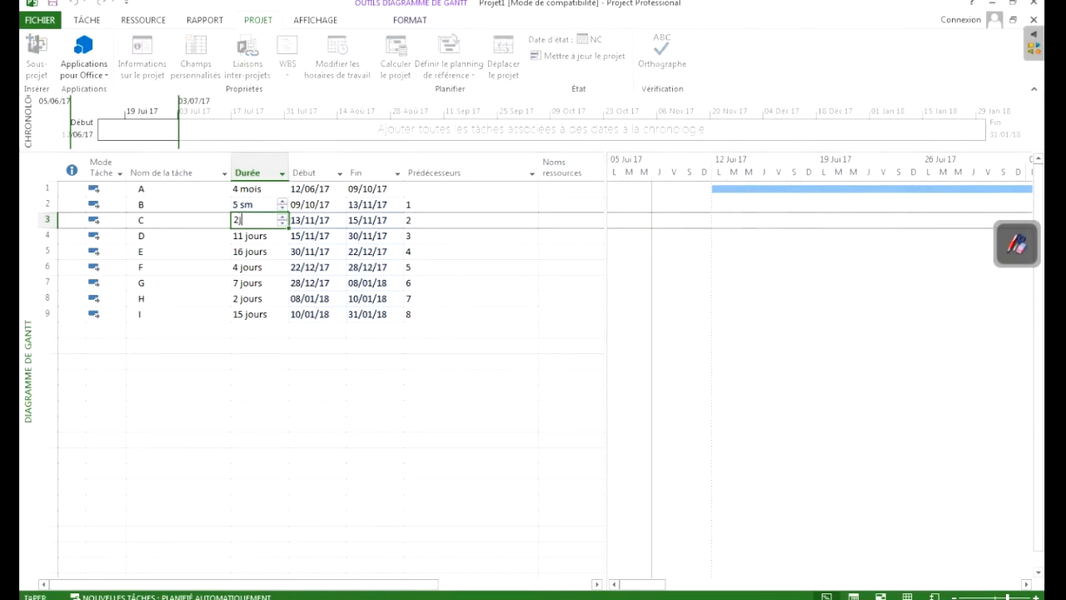
key("Return")
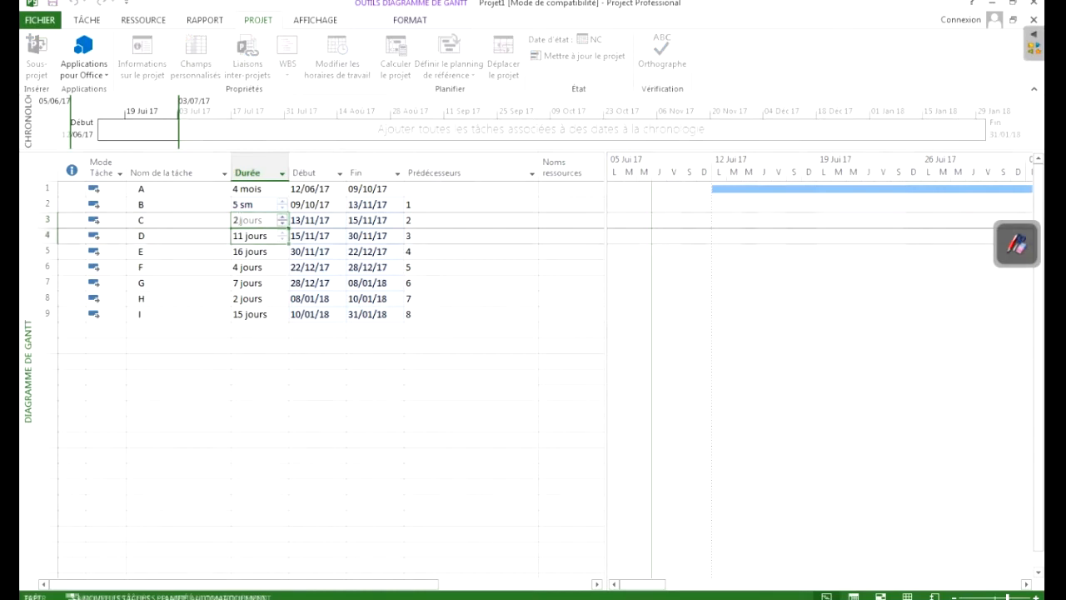
type("11 h")
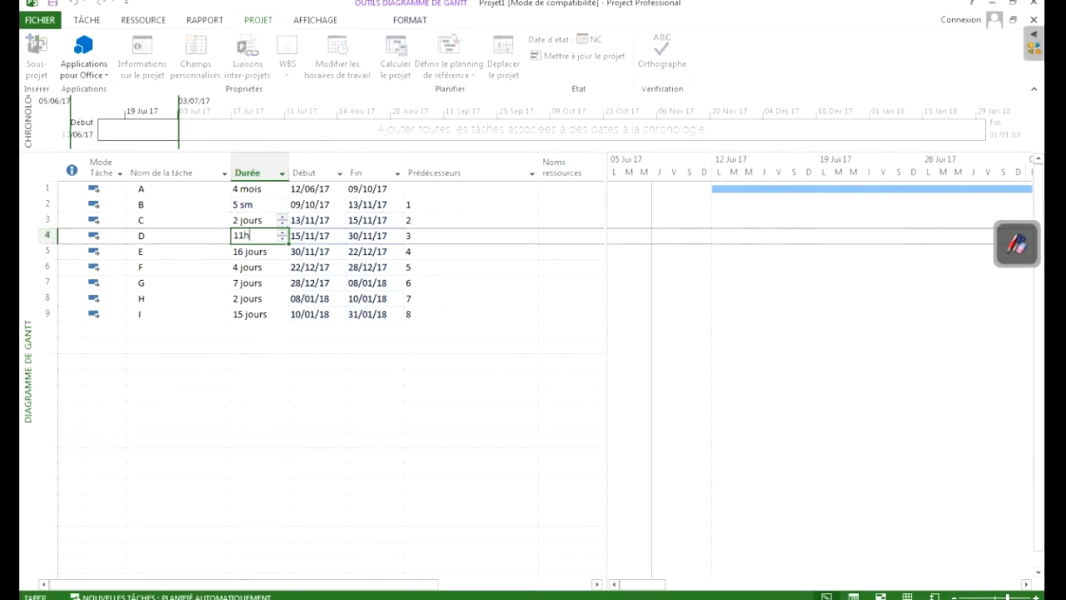
key("Return")
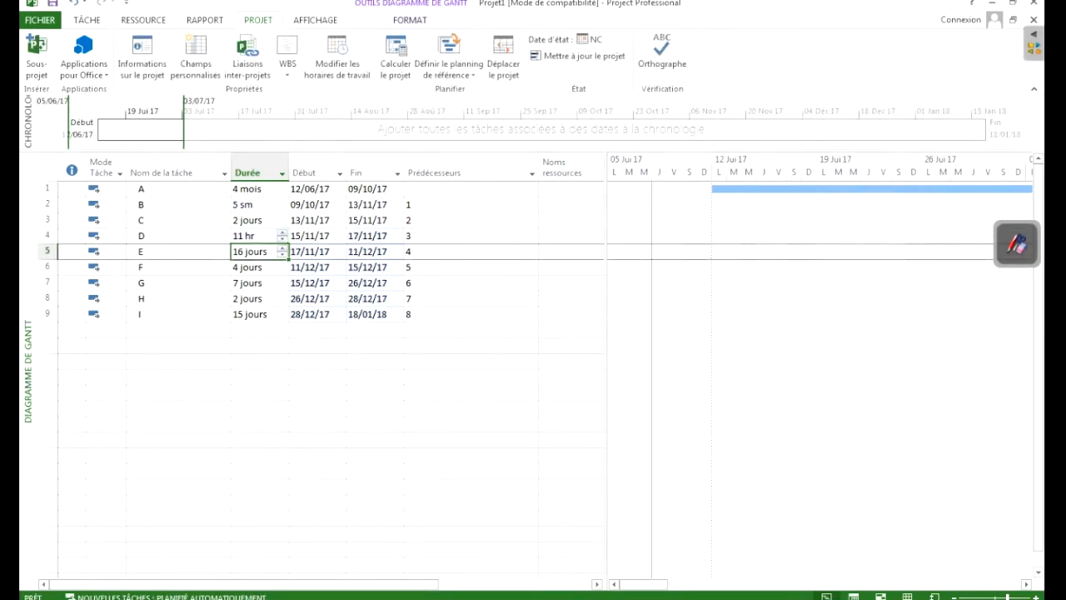
type("16m")
key("Return")
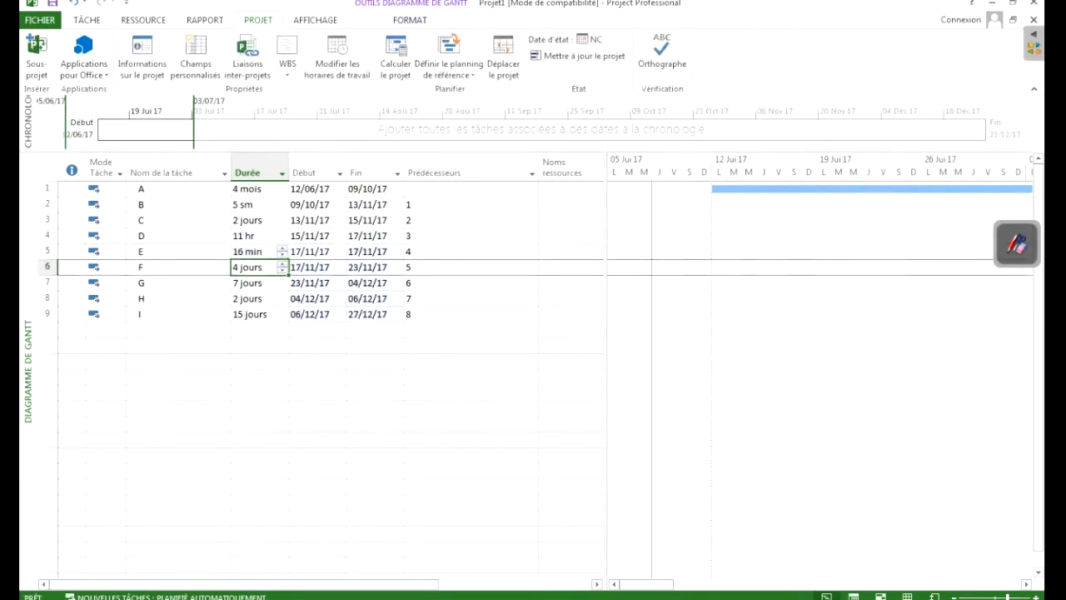
Step: Re-enter task A's duration as 4 months and task B's duration as 5 weeks
left_click(257, 189)
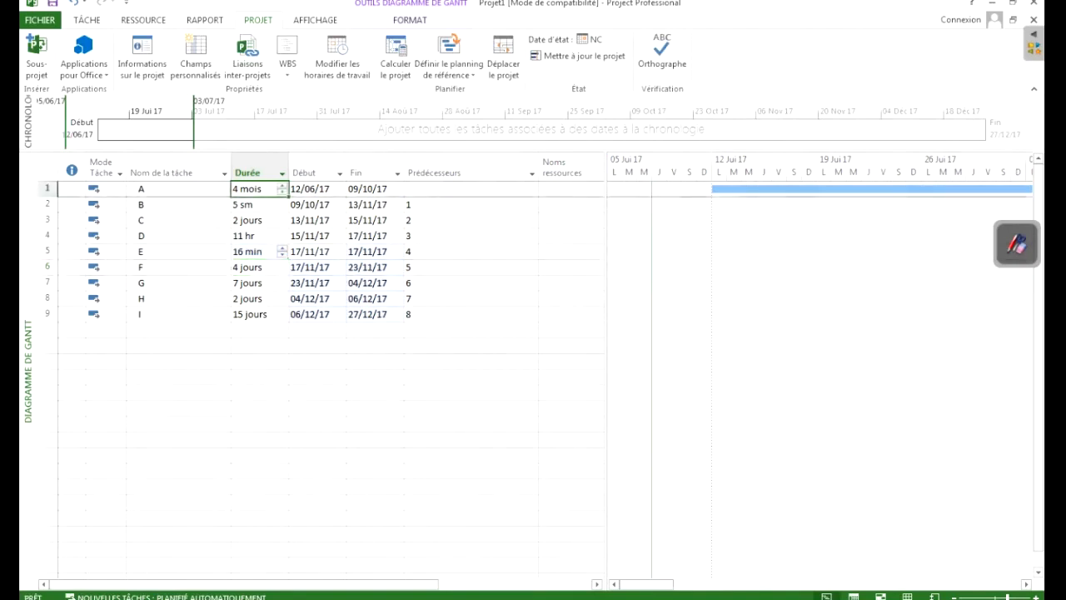
type("4")
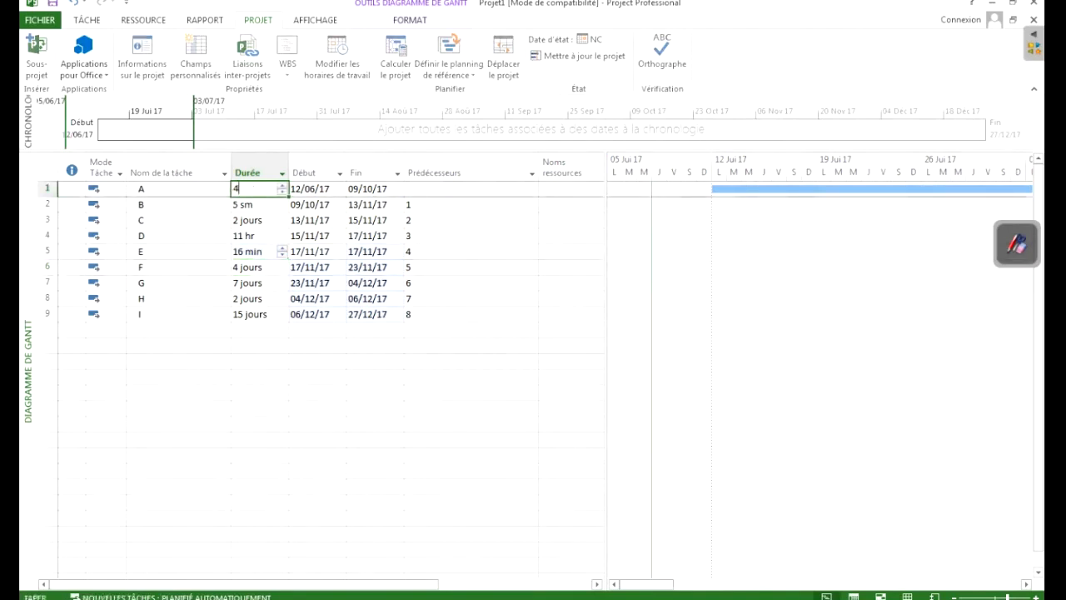
key("Return")
type("5s")
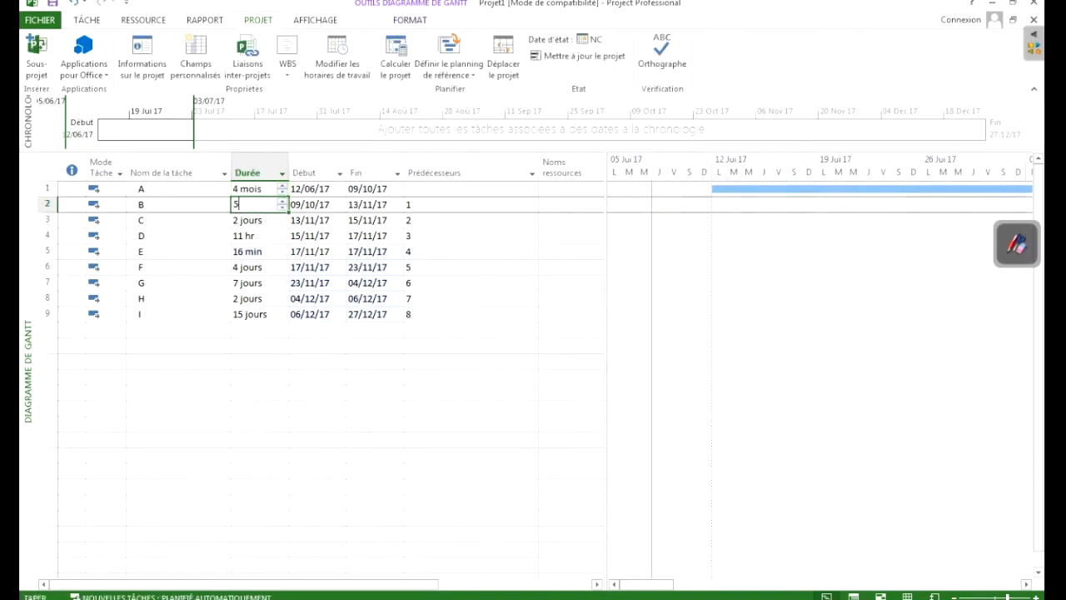
key("Return")
Step: Set task A's duration to 4 days and task B's duration to 5 days using the abbreviation j
left_click(257, 266)
key("Up")
key("Up")
key("Up")
key("Up")
key("Up")
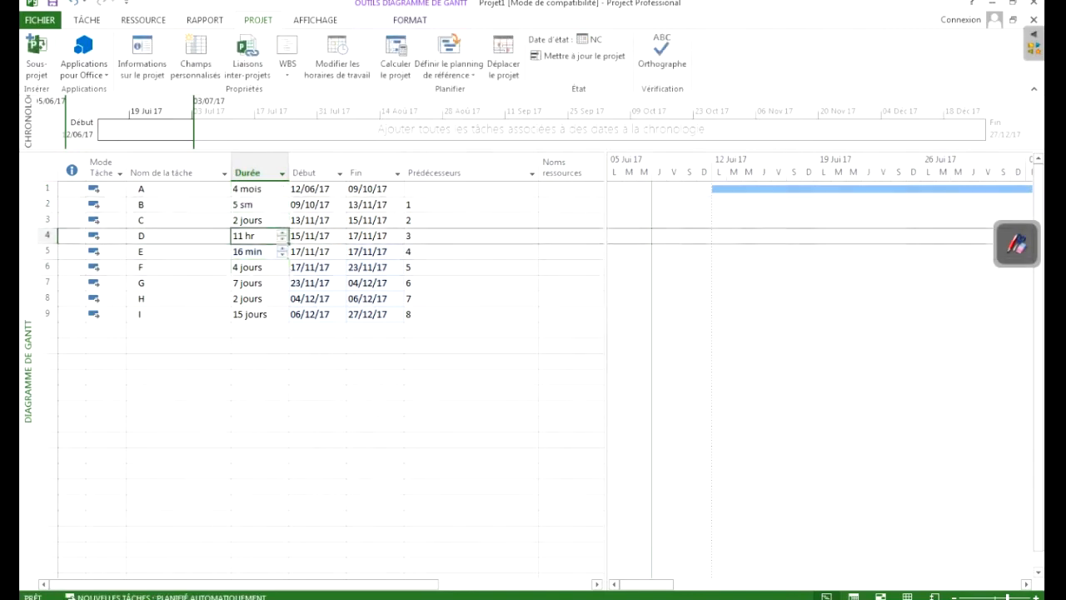
type("4j")
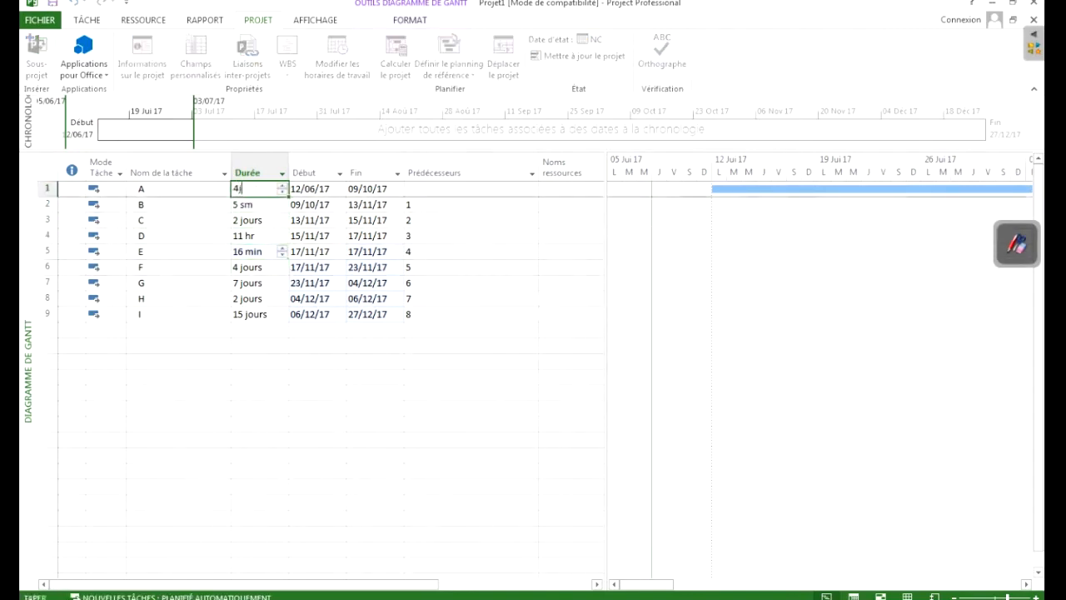
key("Return")
type("5j")
key("Return")
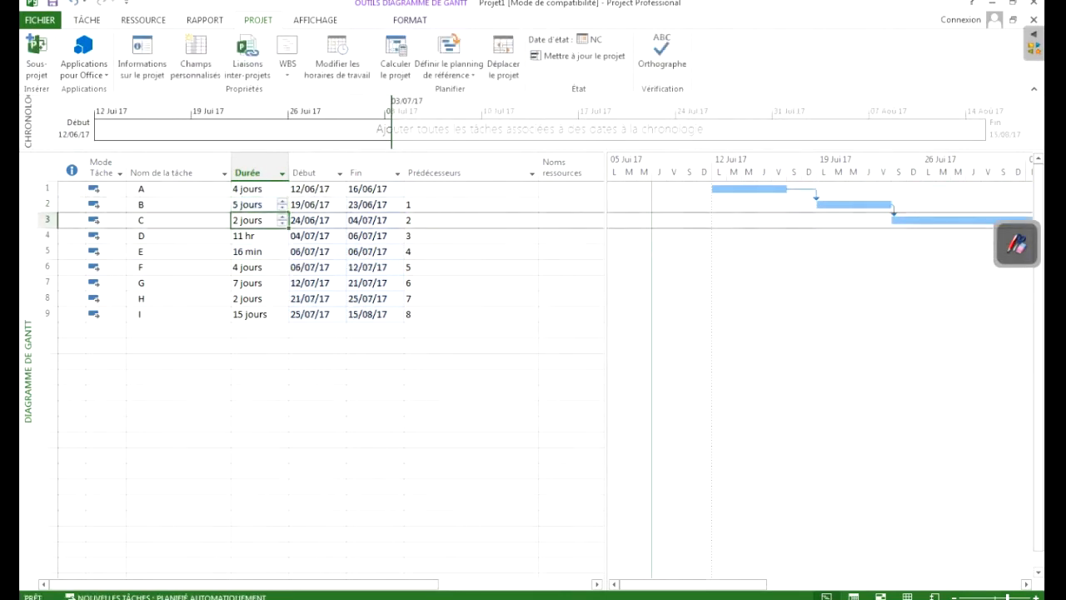
Step: Set task D's duration to 11 days and task E's duration to 16 days
key("Down")
type("11j")
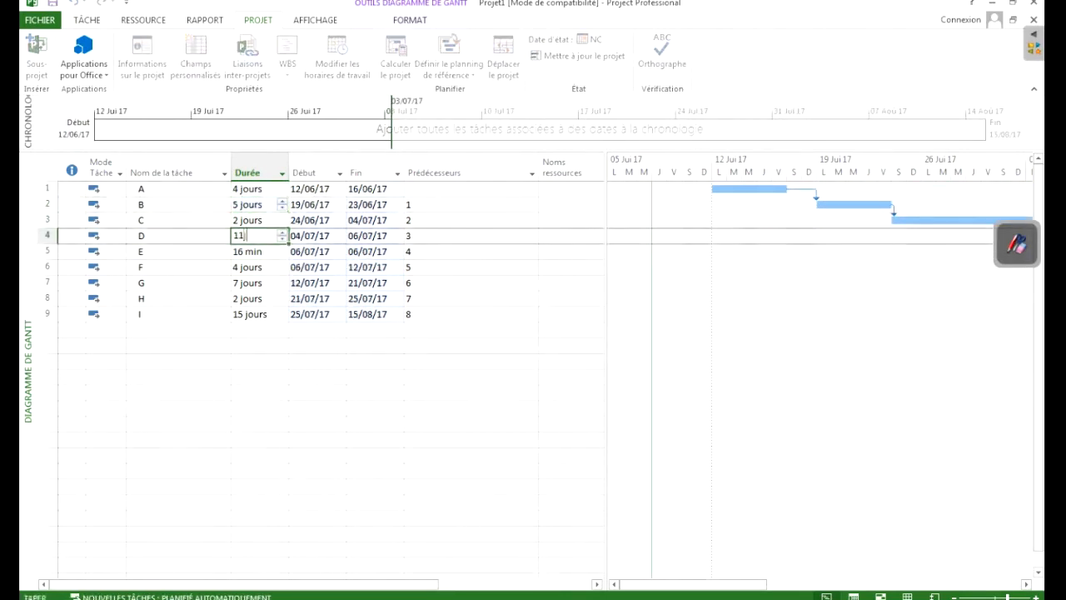
key("Return")
type("16j")
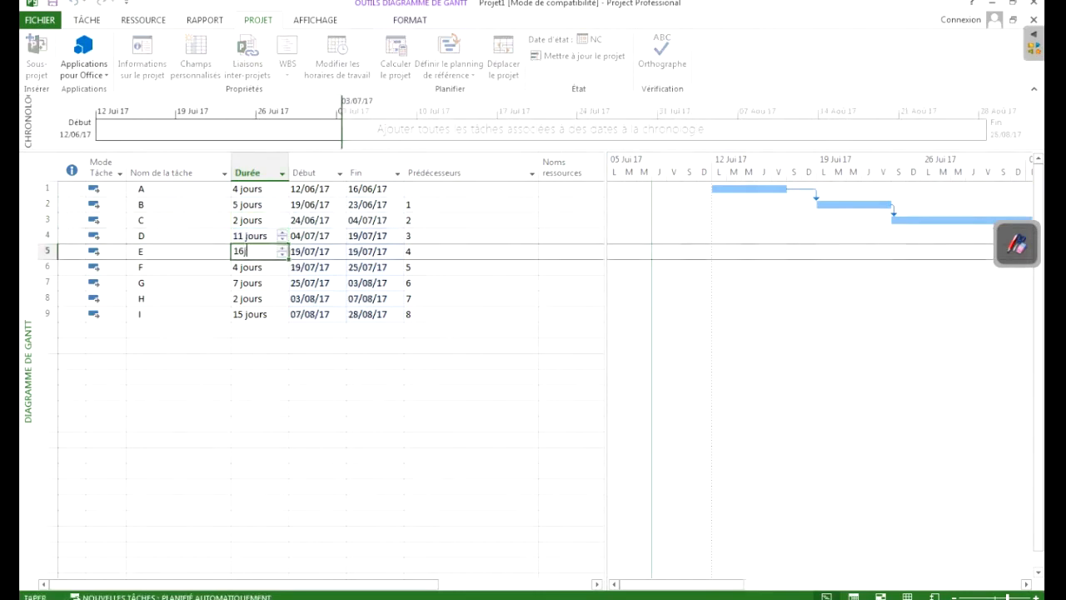
key("Return")
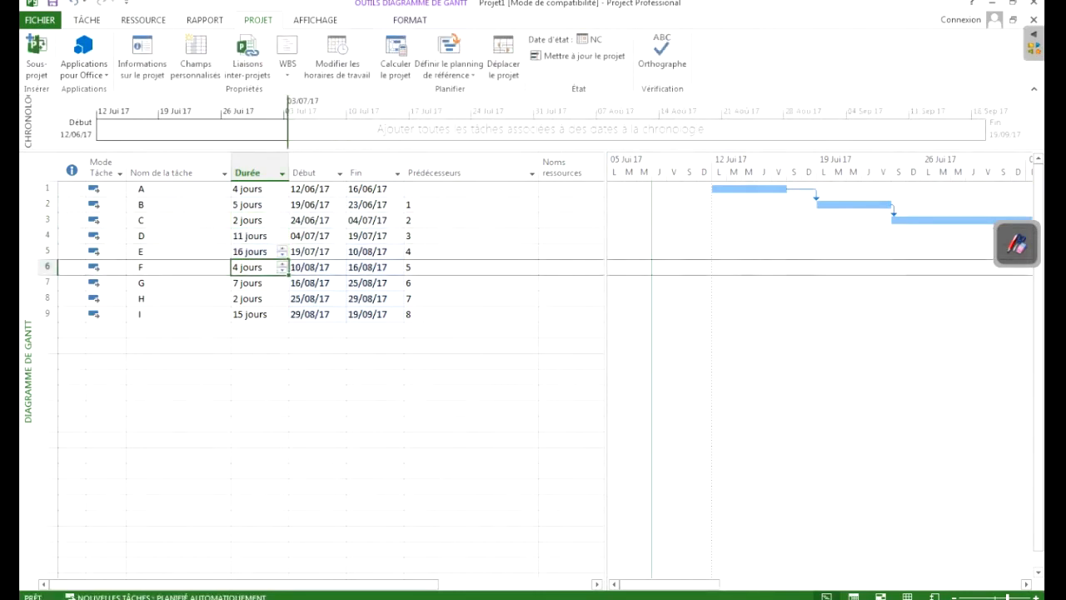
key("Down")
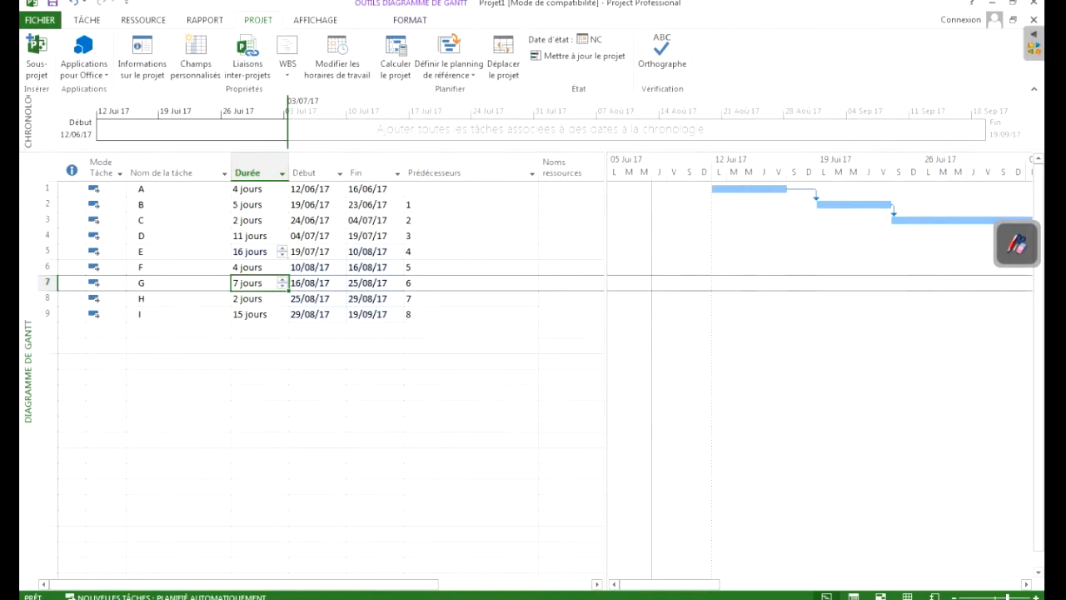
left_click(178, 362)
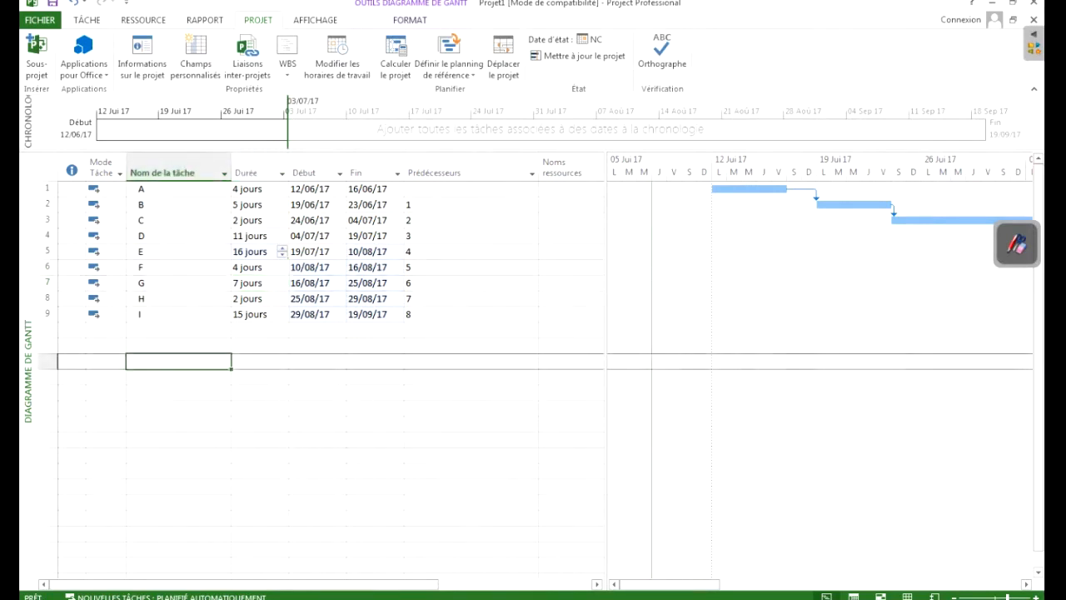
left_click(178, 330)
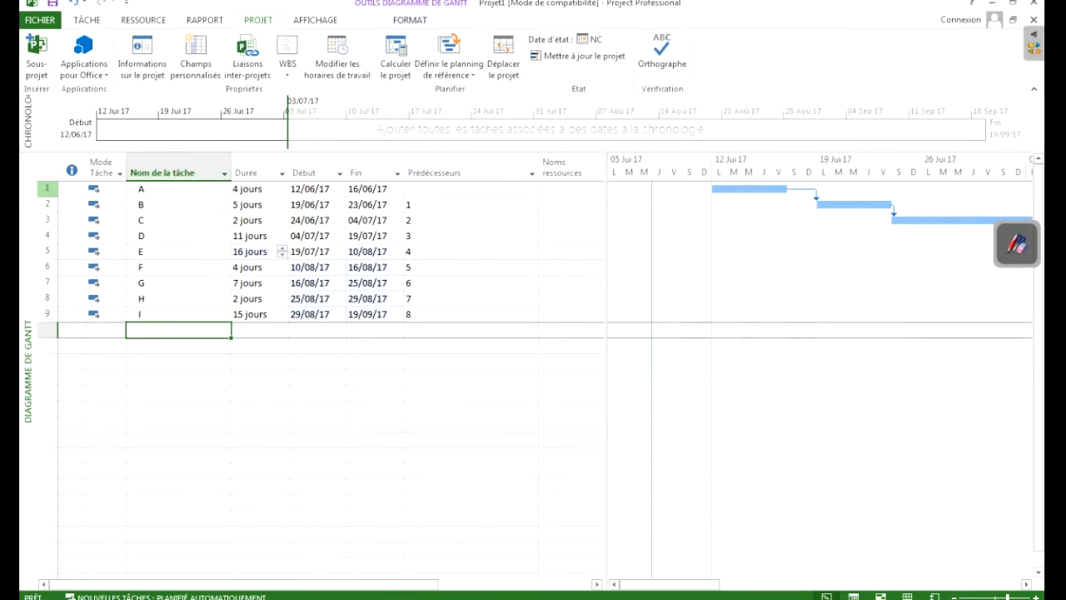
Step: Insert a new task above task A and name it Sous-groupe 1
right_click(47, 189)
left_click(117, 287)
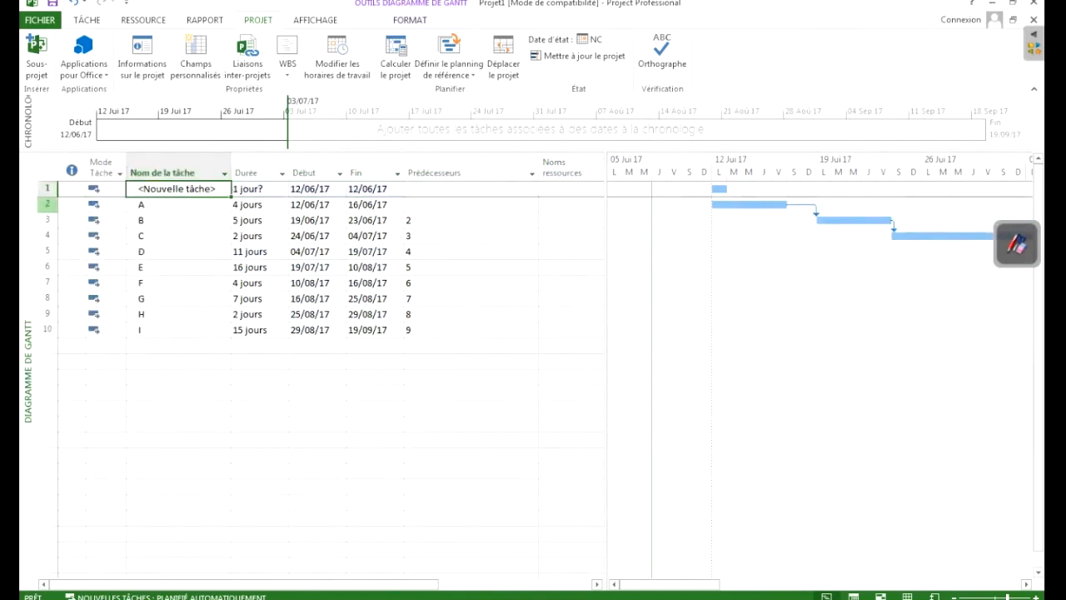
right_click(48, 205)
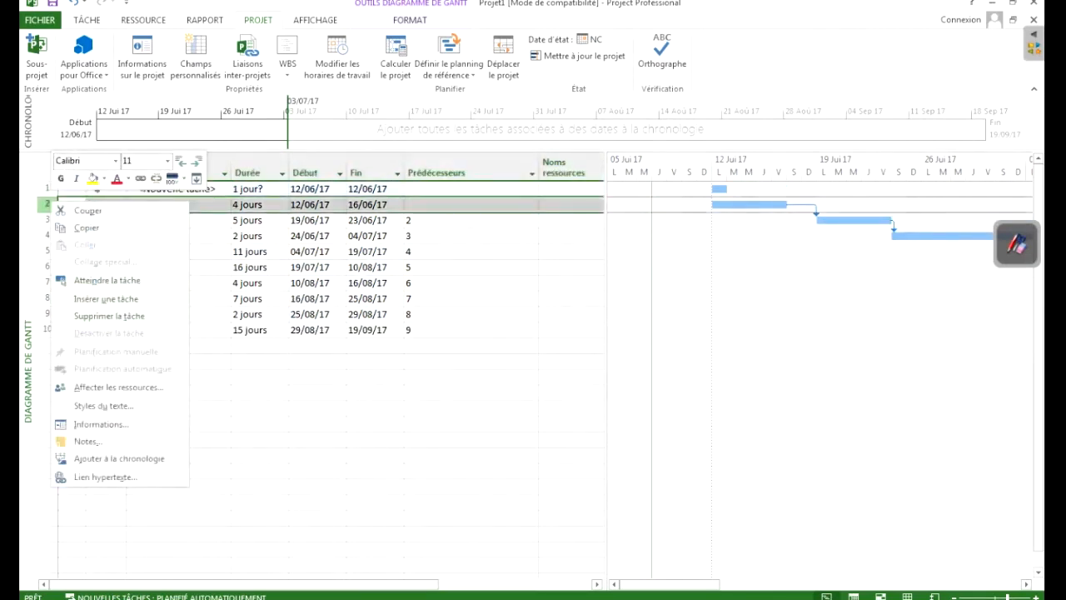
key("Escape")
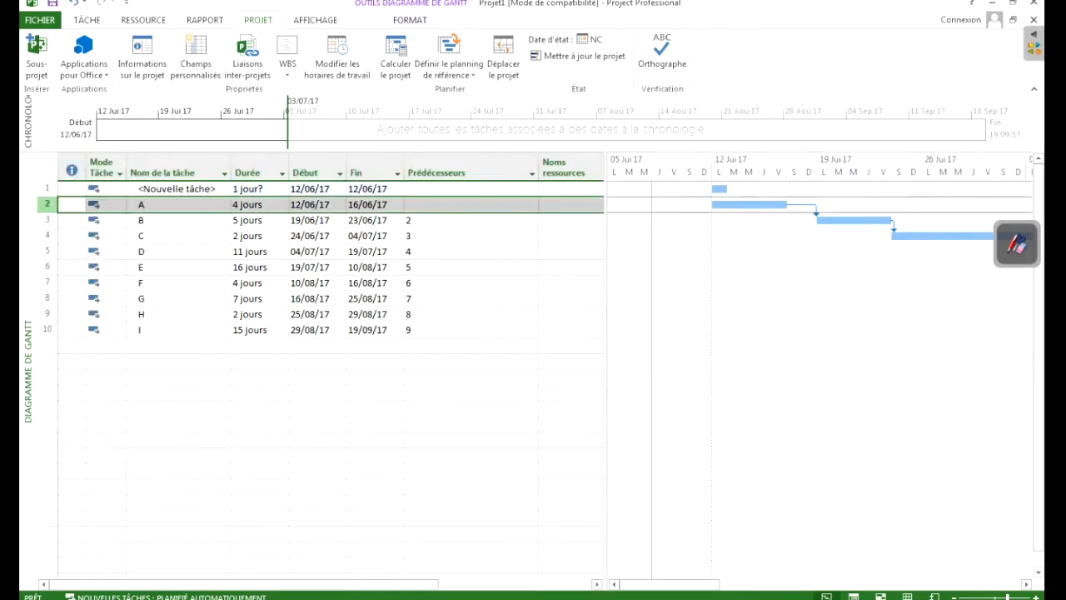
left_click(177, 189)
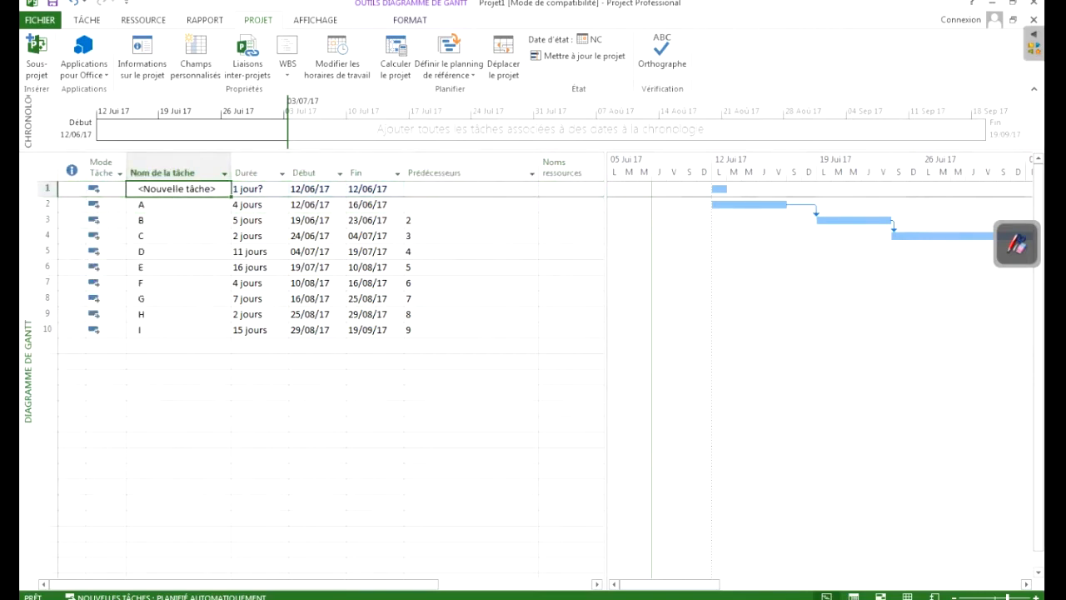
type("S")
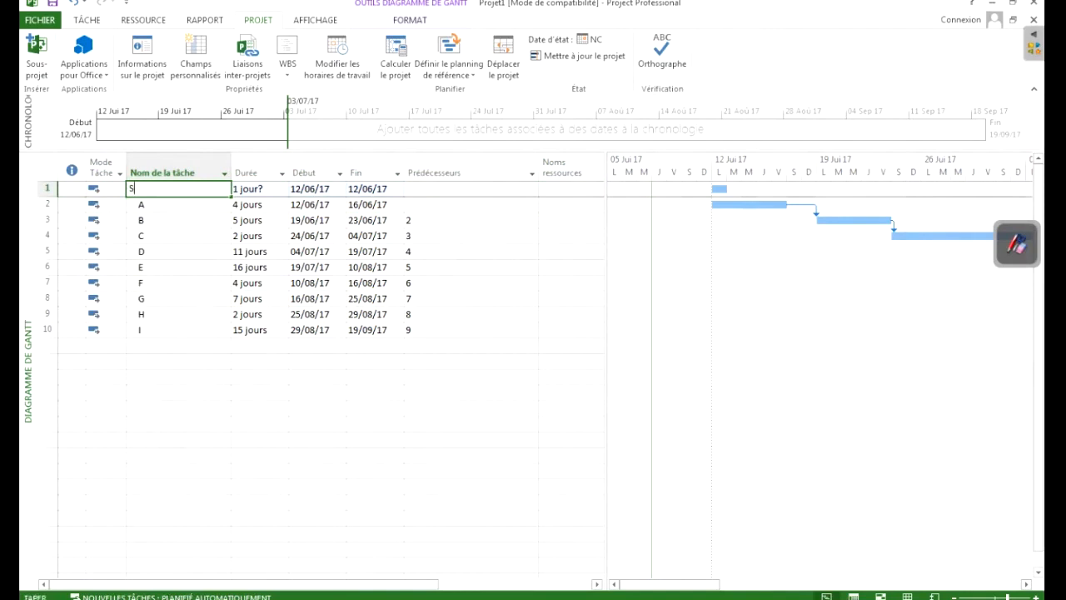
type("ous-g")
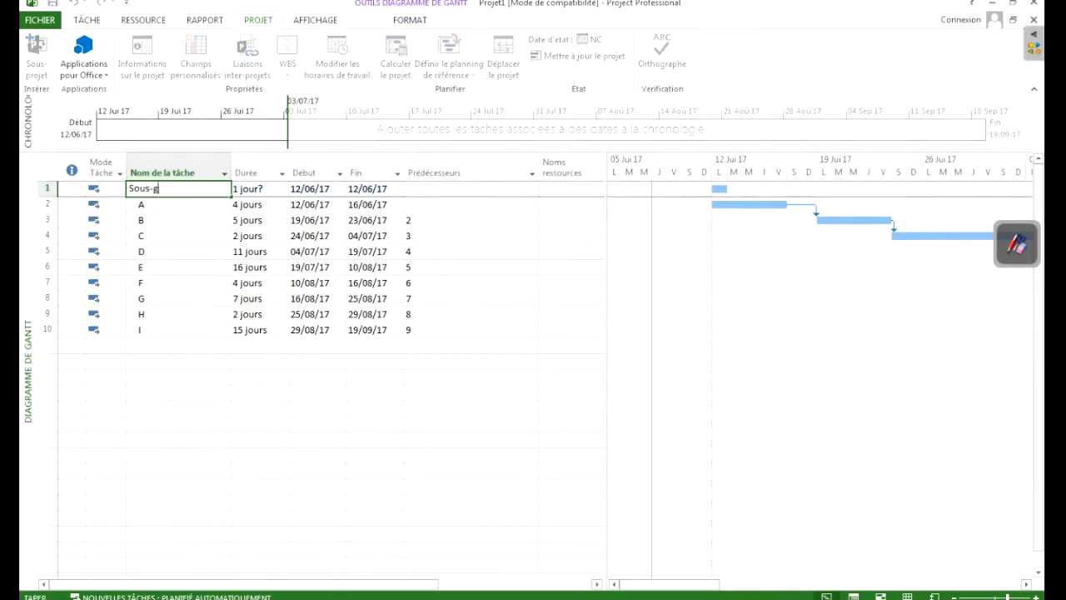
type("roupe 1")
key("Return")
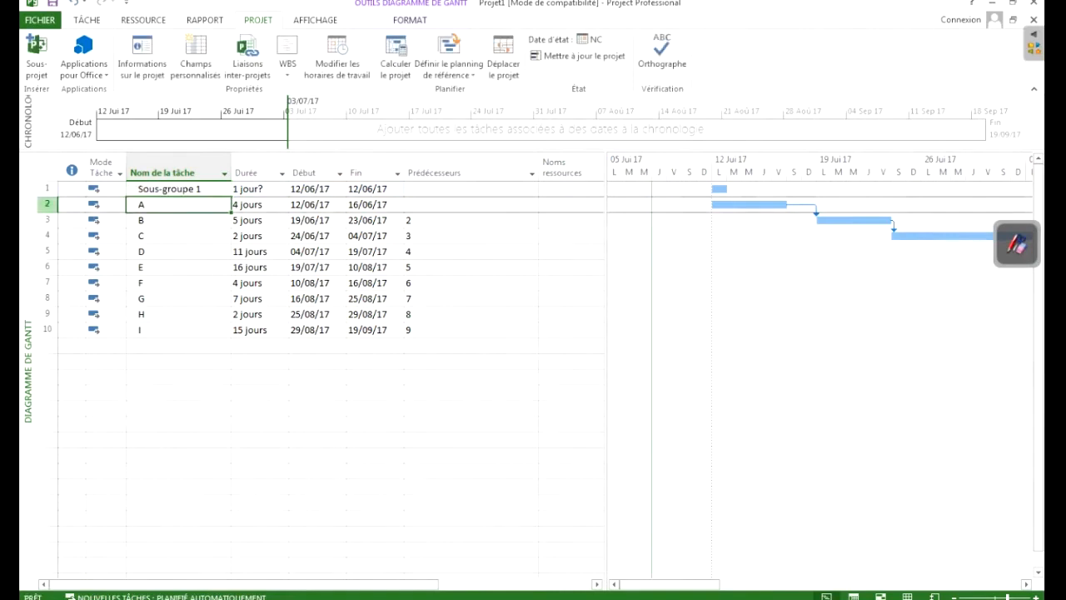
Step: Insert a new task between tasks C and D and name it Sous-groupe 2
left_click_drag(48, 204, 48, 235)
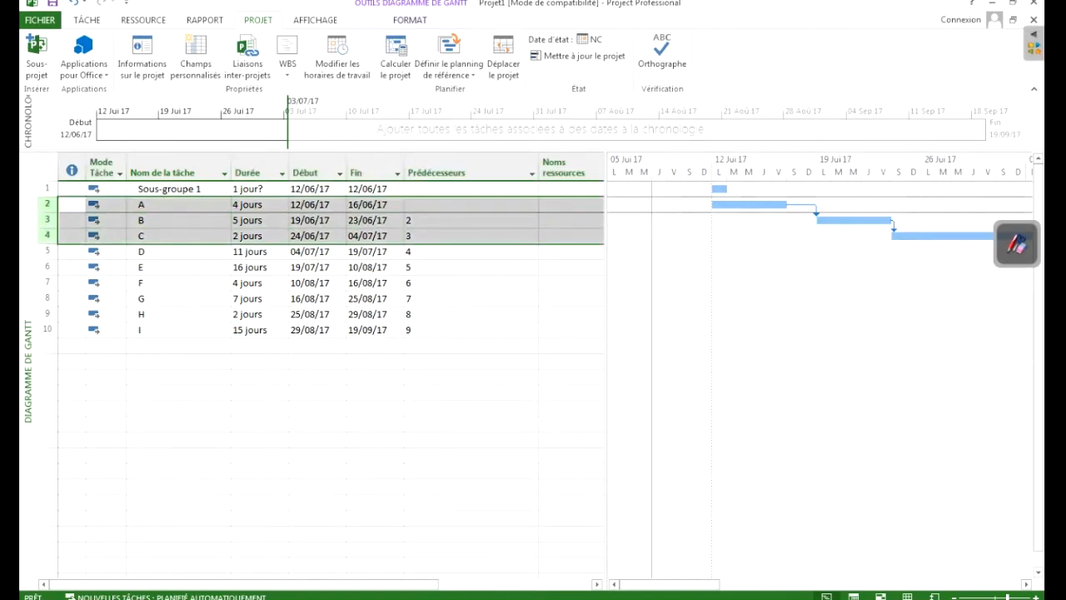
left_click(179, 252)
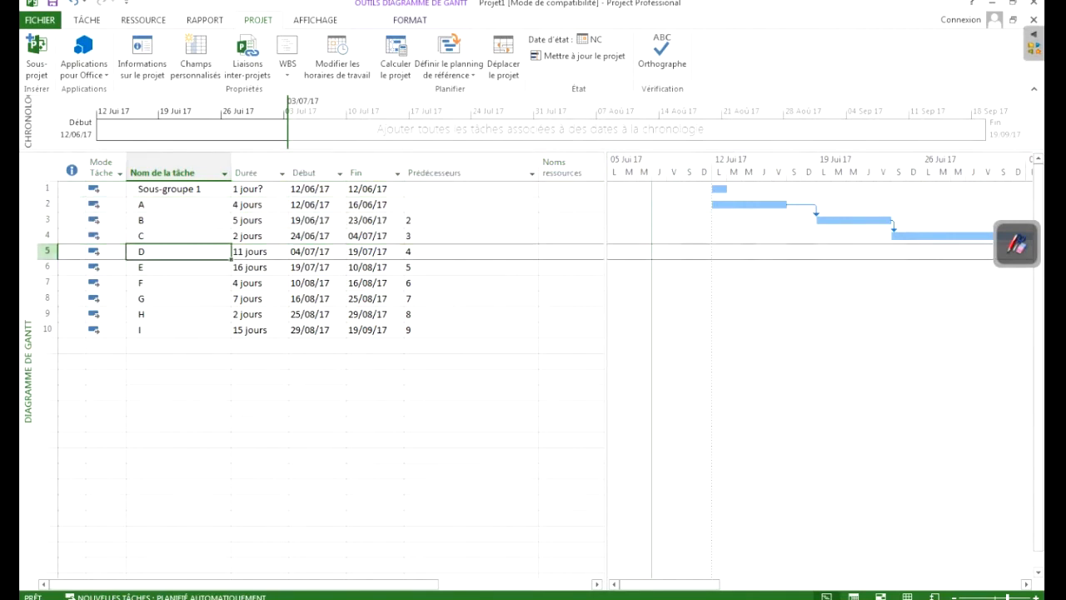
left_click(48, 252)
right_click(51, 252)
left_click(108, 350)
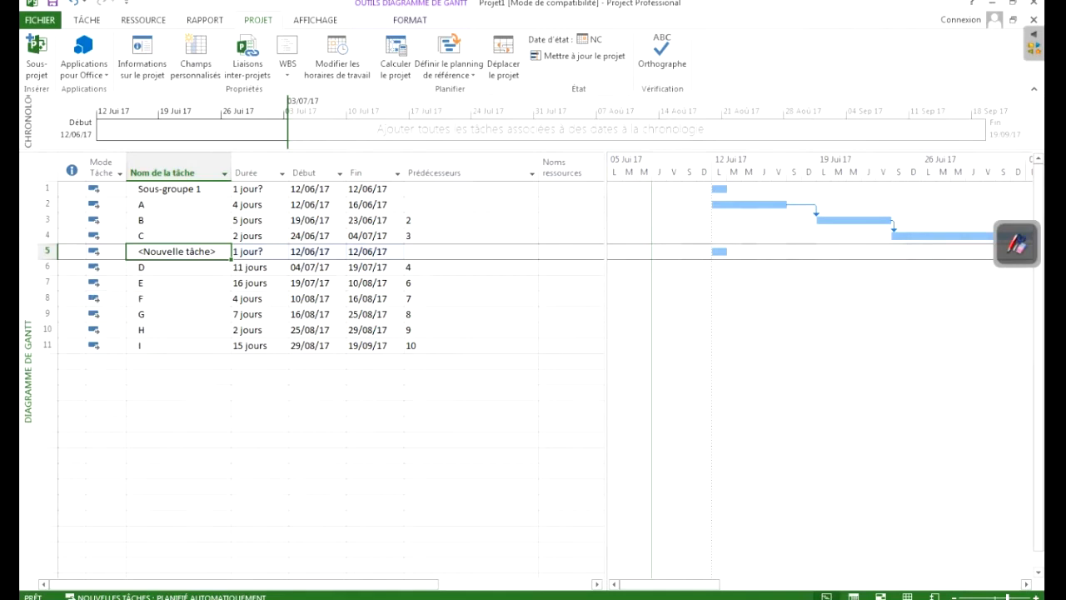
type("S")
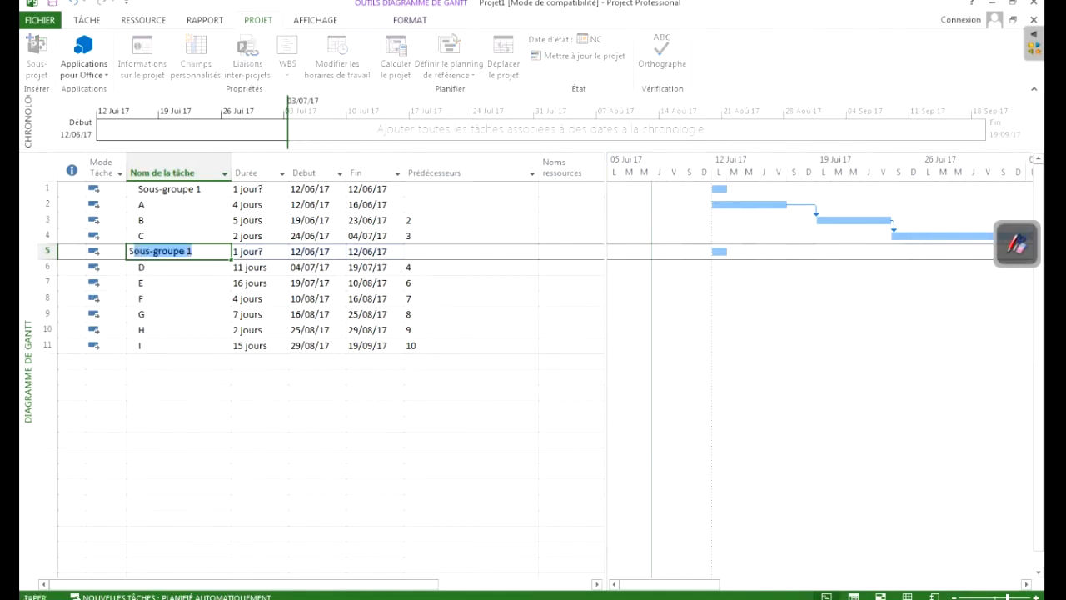
type("ous-groupe 2")
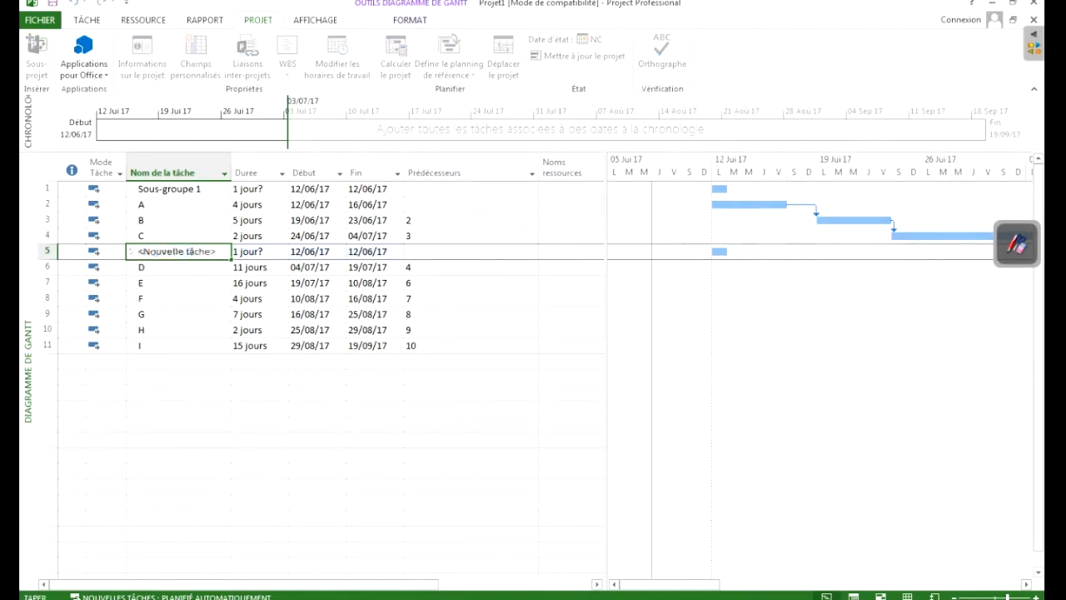
key("Return")
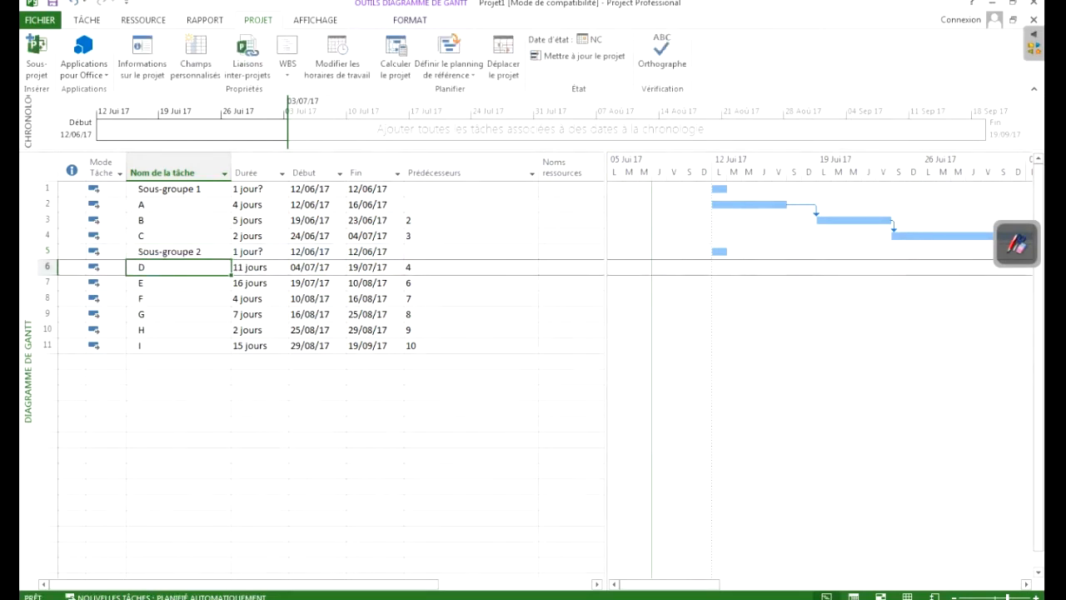
Step: Insert a new task between tasks F and G and name it Sous-groupe 3
left_click_drag(47, 314, 48, 345)
left_click(93, 330)
left_click(48, 314)
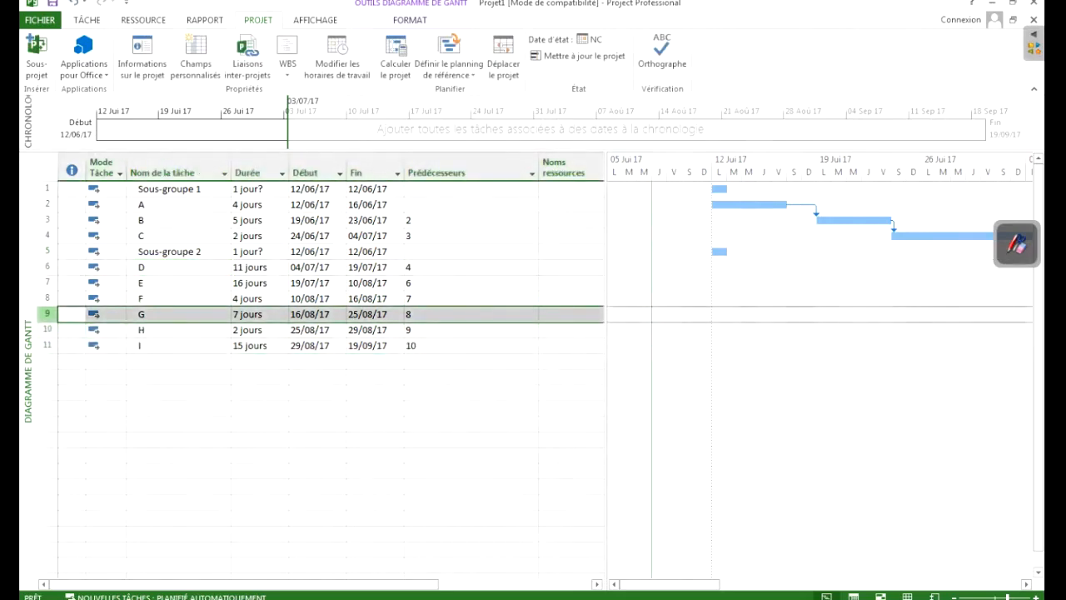
right_click(48, 314)
left_click(100, 412)
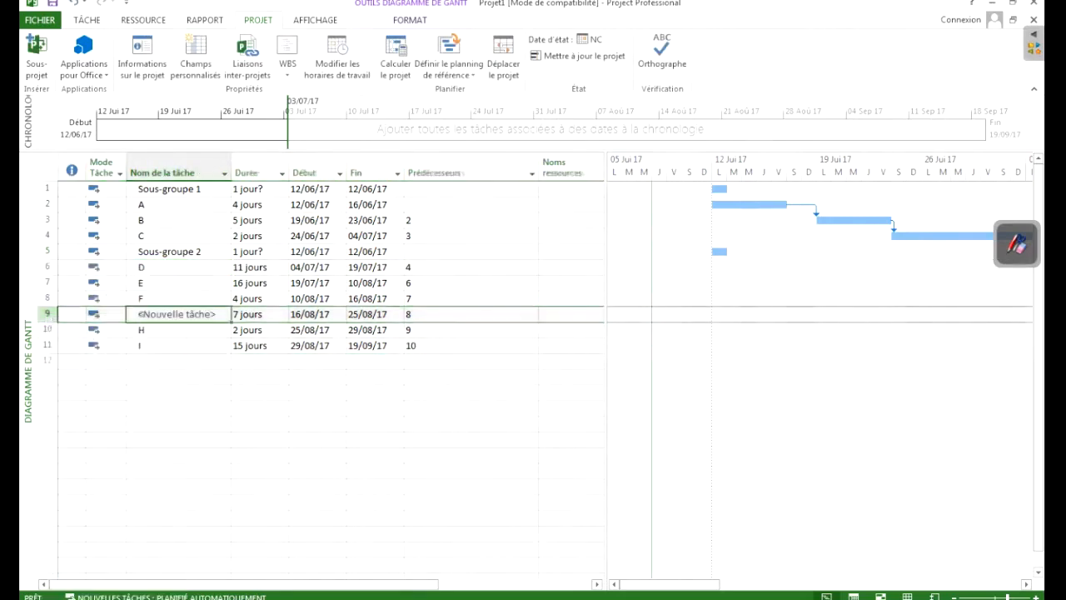
type("S")
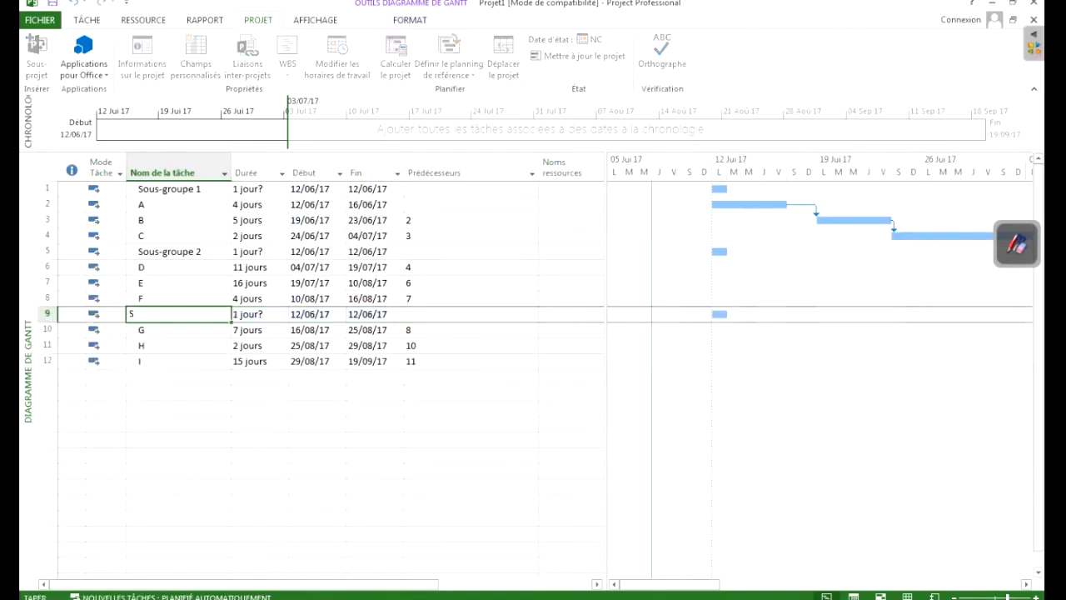
type("ous-groupe 3")
key("Return")
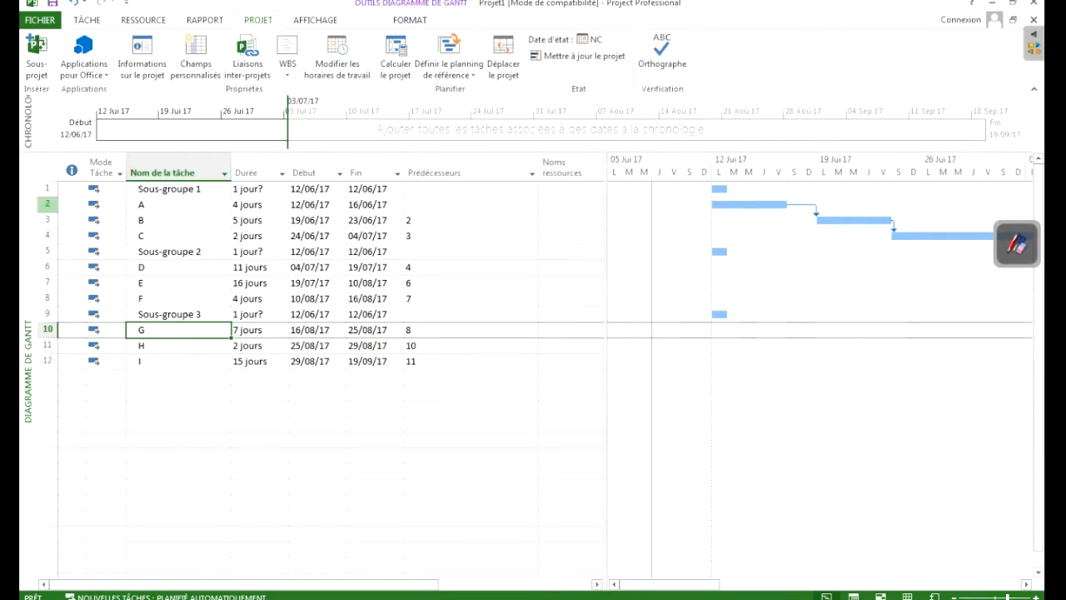
left_click_drag(48, 204, 48, 236)
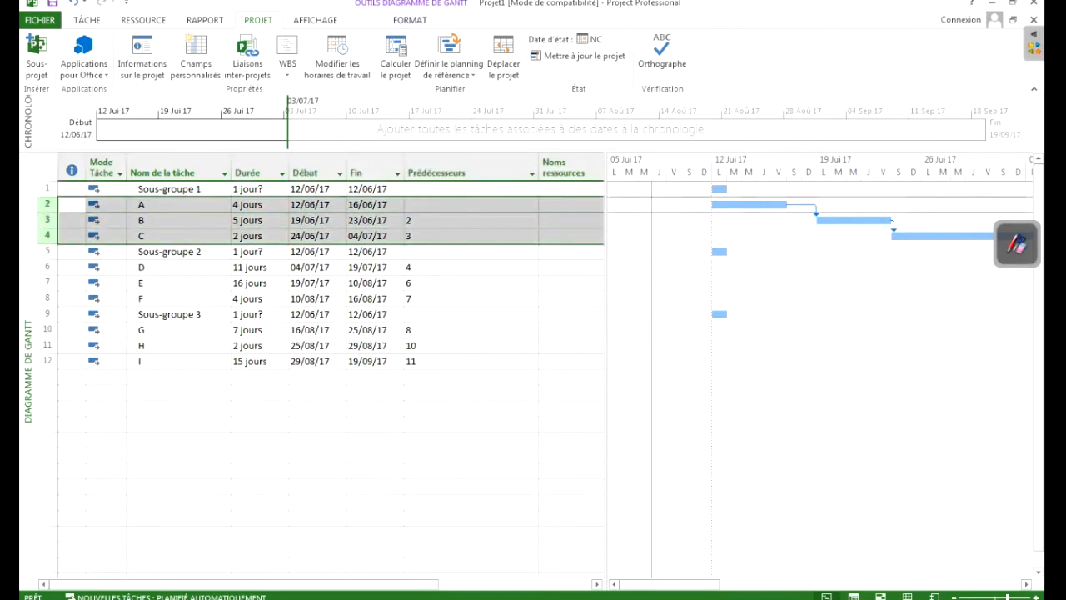
left_click(178, 205)
left_click(178, 221)
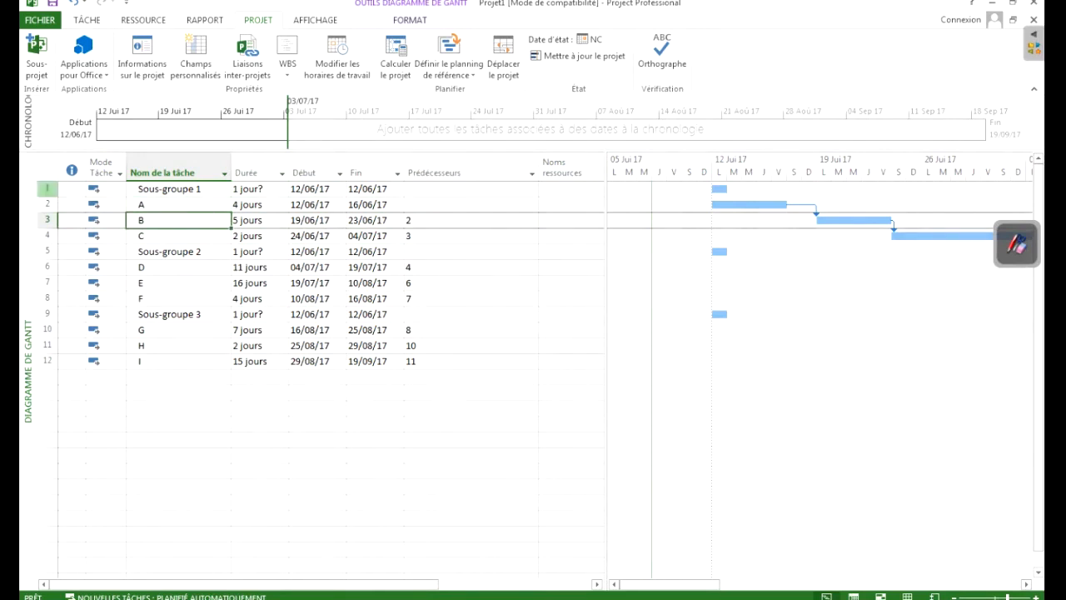
Step: Insert a new task above Sous-groupe 1 and name it Projet 1
right_click(48, 189)
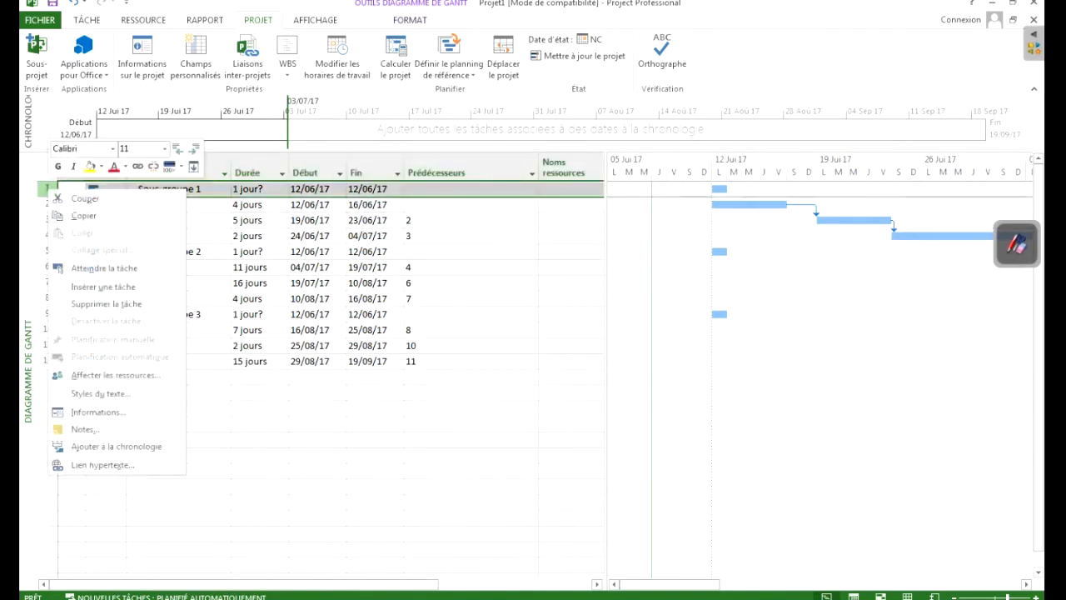
left_click(91, 287)
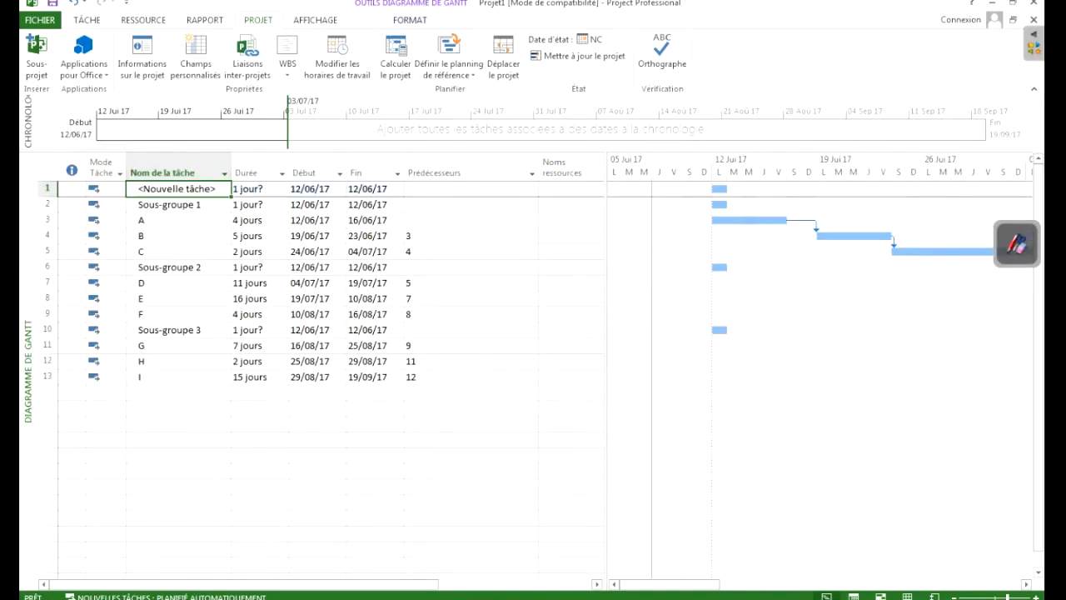
type("Projet 1")
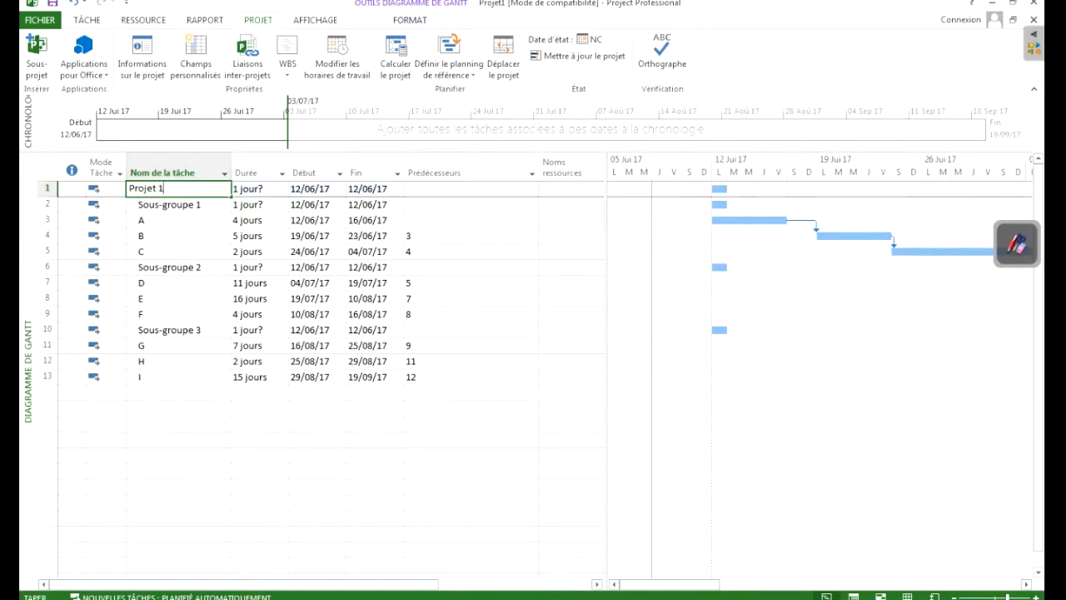
left_click(166, 251)
left_click(170, 205)
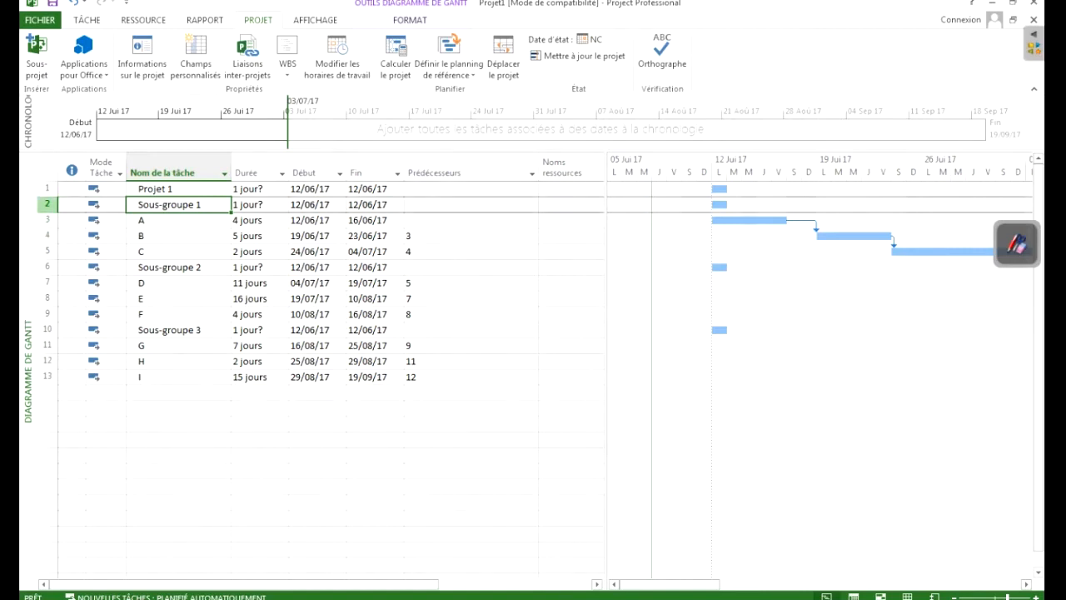
Step: Demote all the tasks from Sous-groupe 1 through I so that they become subtasks of Projet 1
left_click(48, 204)
left_click_drag(47, 204, 48, 377)
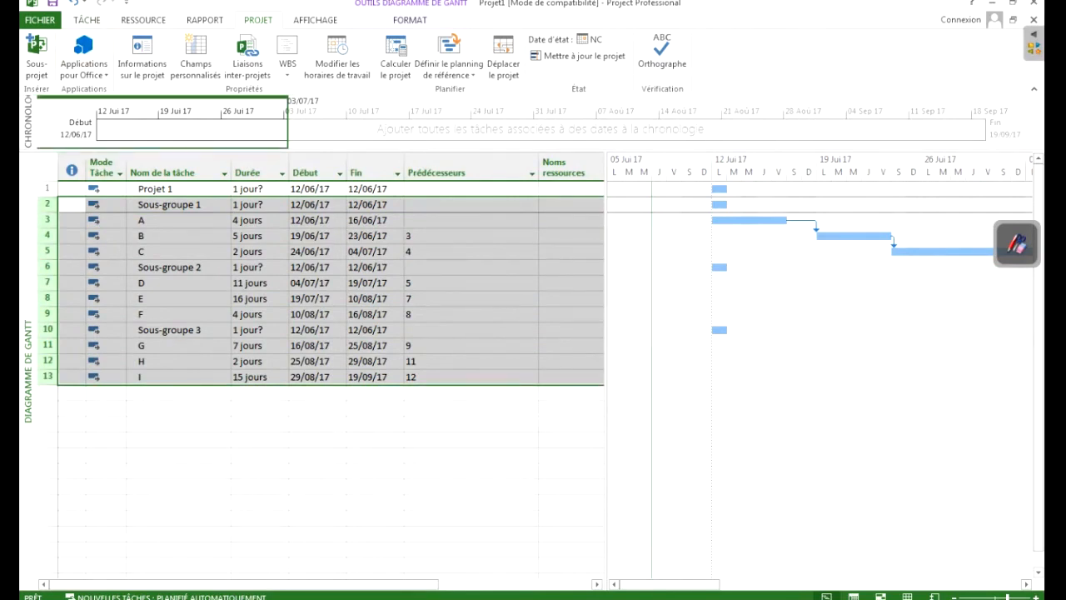
left_click(87, 20)
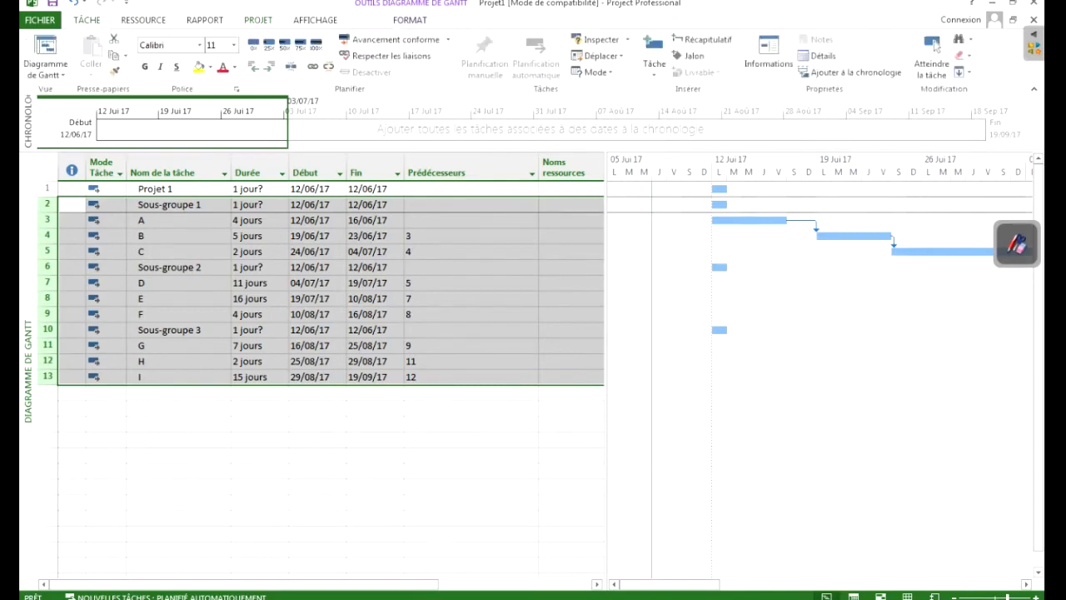
left_click(269, 66)
left_click(1016, 244)
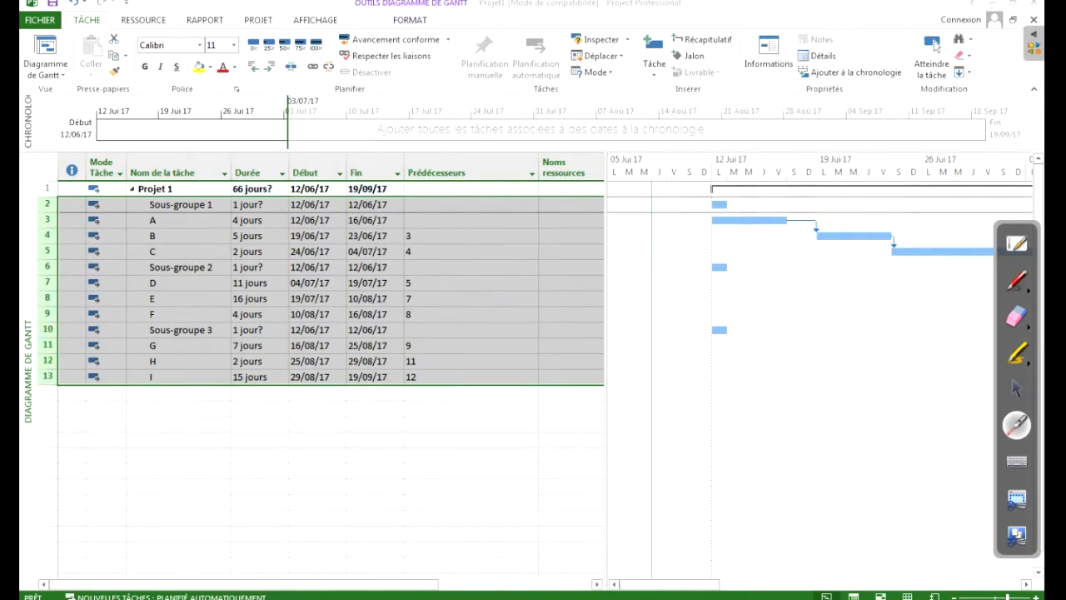
left_click(1017, 389)
Step: Collapse and re-expand the subtasks of Projet 1, and examine its overall duration
left_click(106, 205)
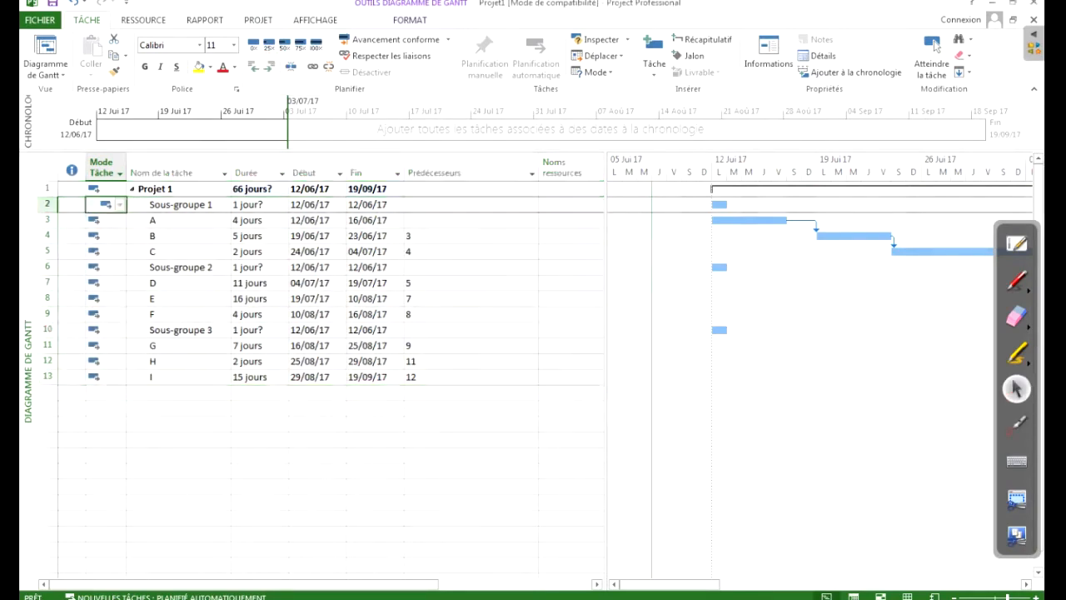
left_click(180, 205)
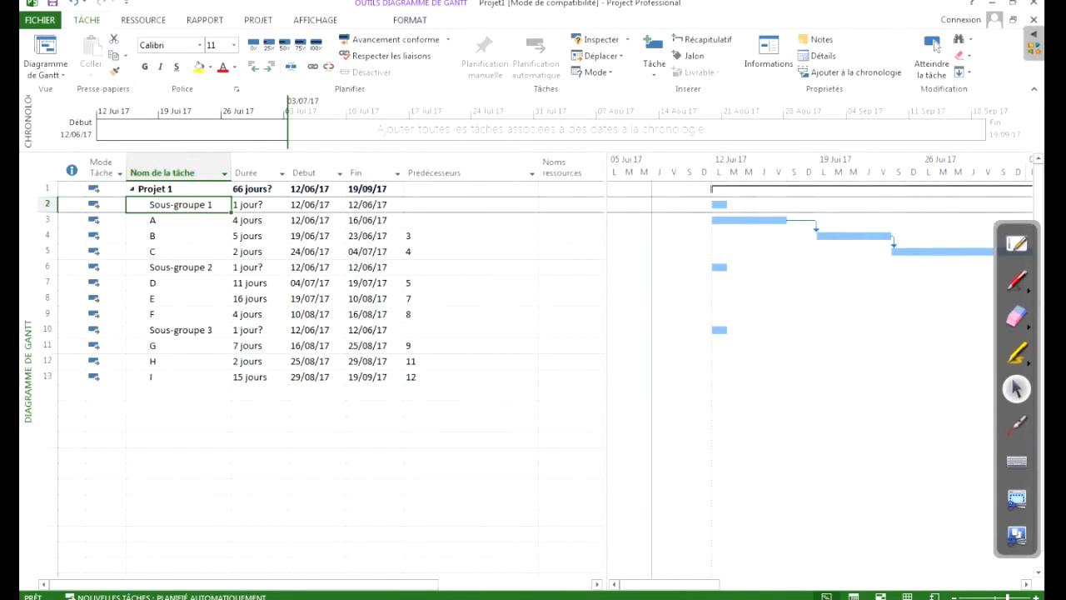
left_click(132, 189)
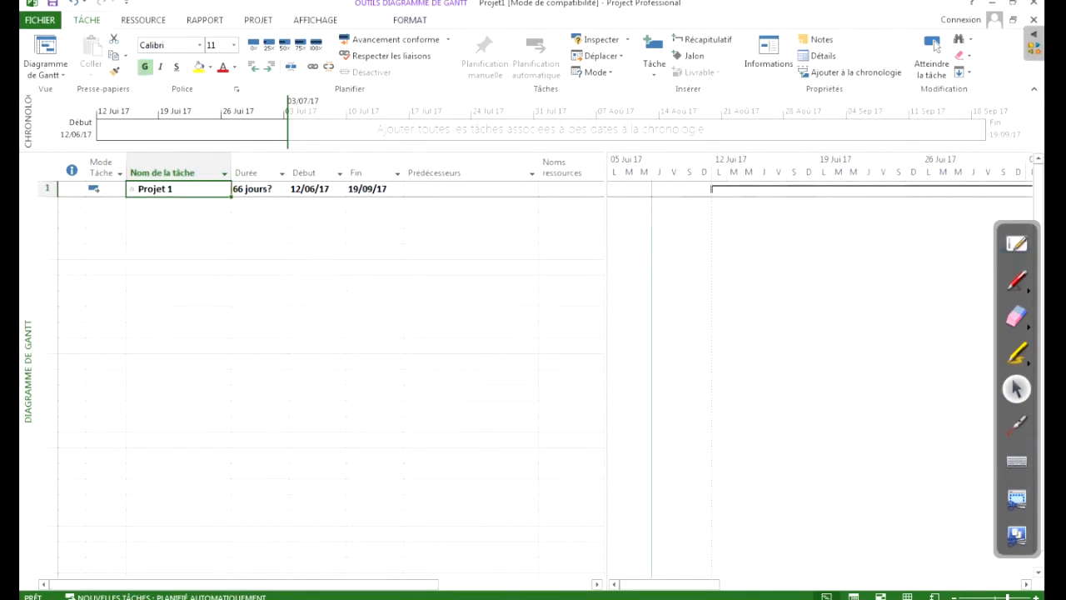
left_click(132, 190)
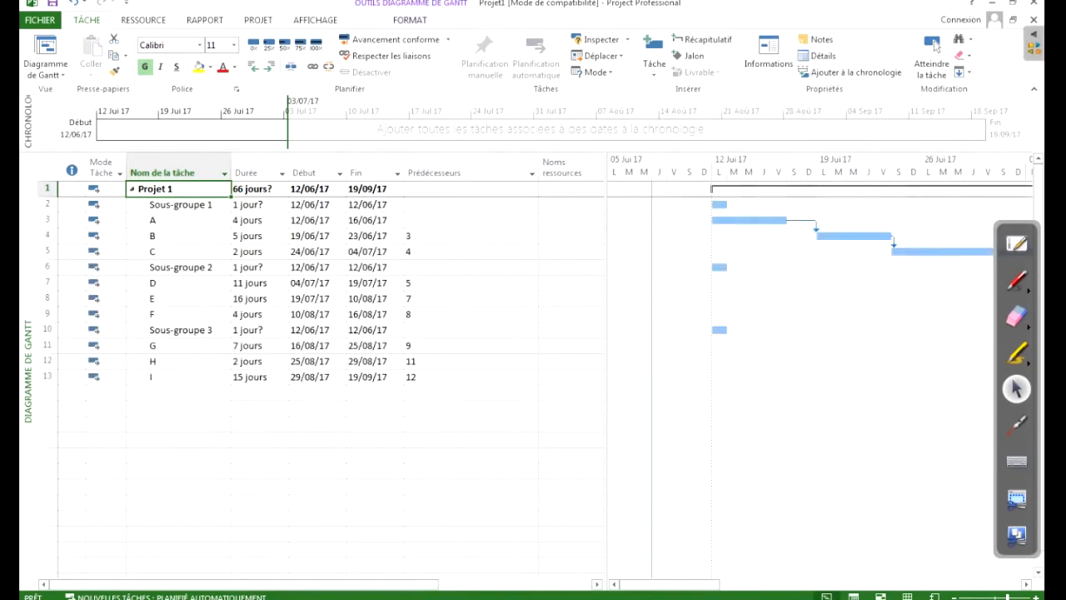
left_click(936, 46)
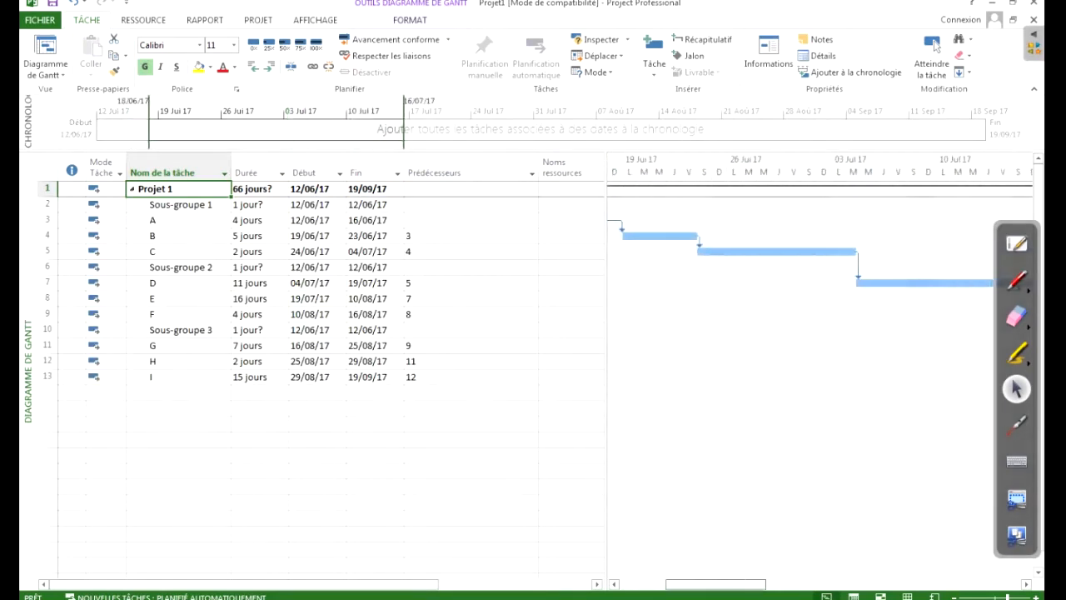
left_click(47, 205)
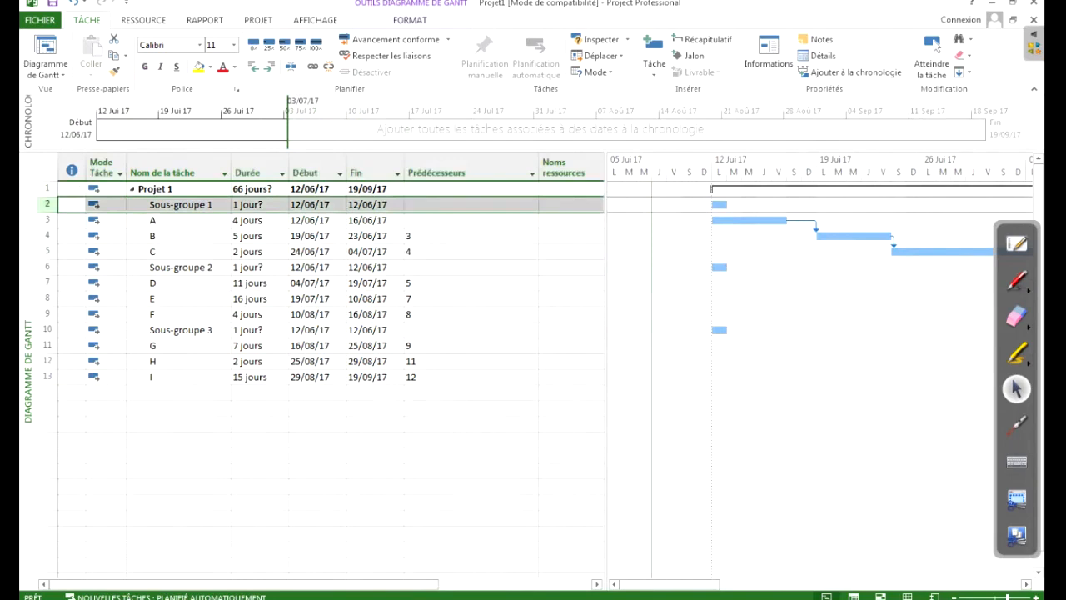
key("Up")
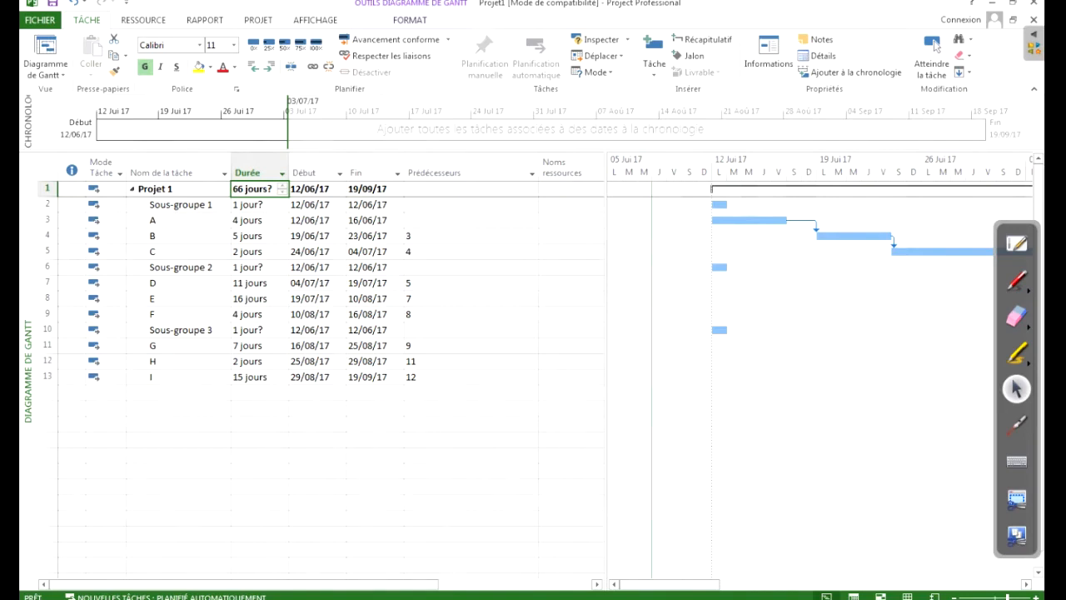
left_click(179, 236)
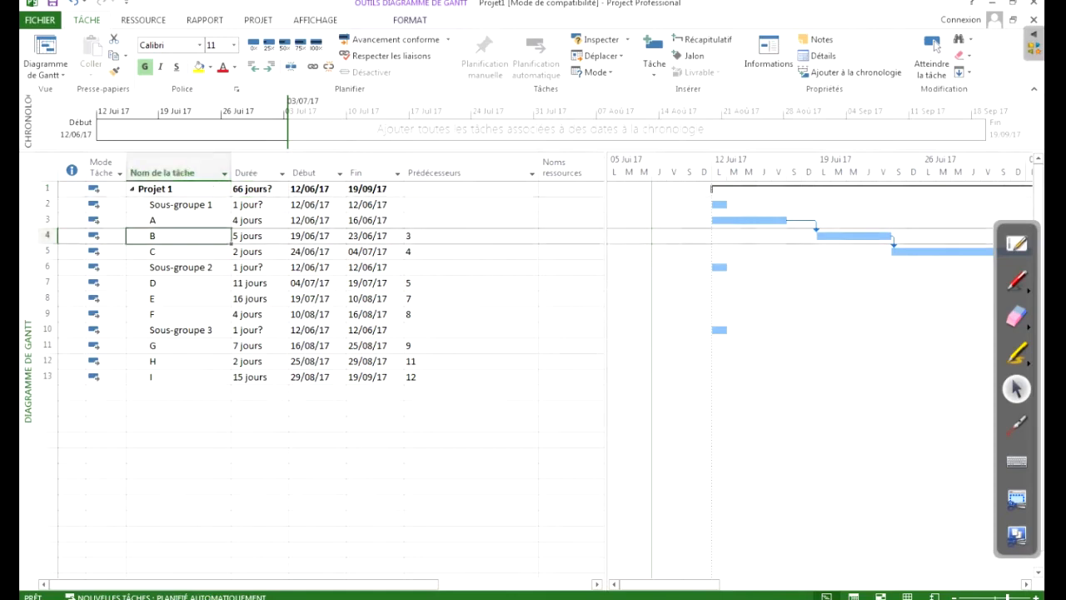
Step: Demote tasks A, B and C so that they become subtasks of Sous-groupe 1
left_click(47, 220)
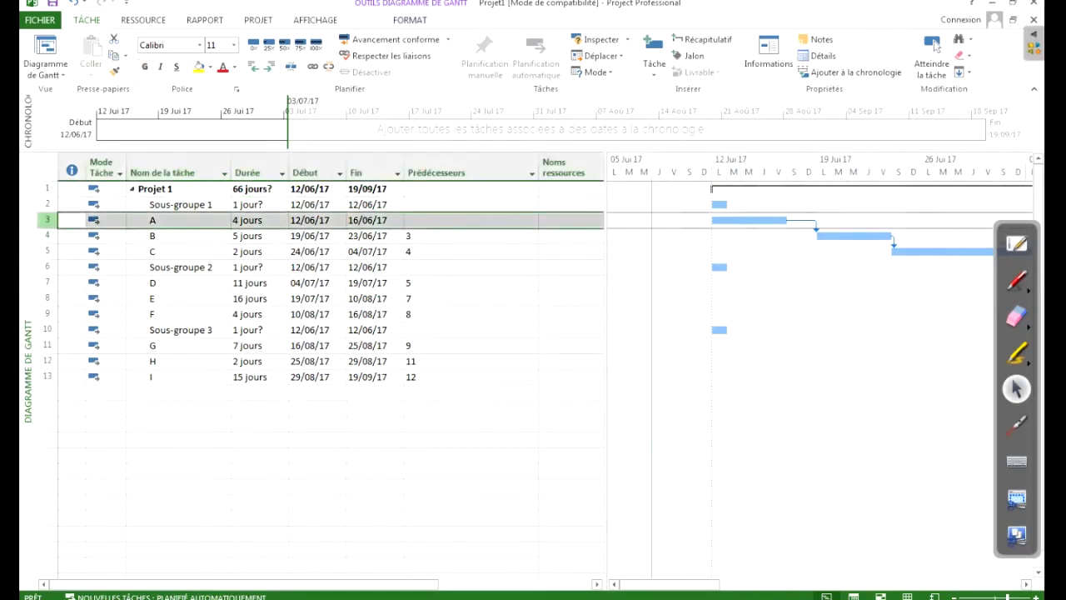
key("shift+Down")
key("shift+Down")
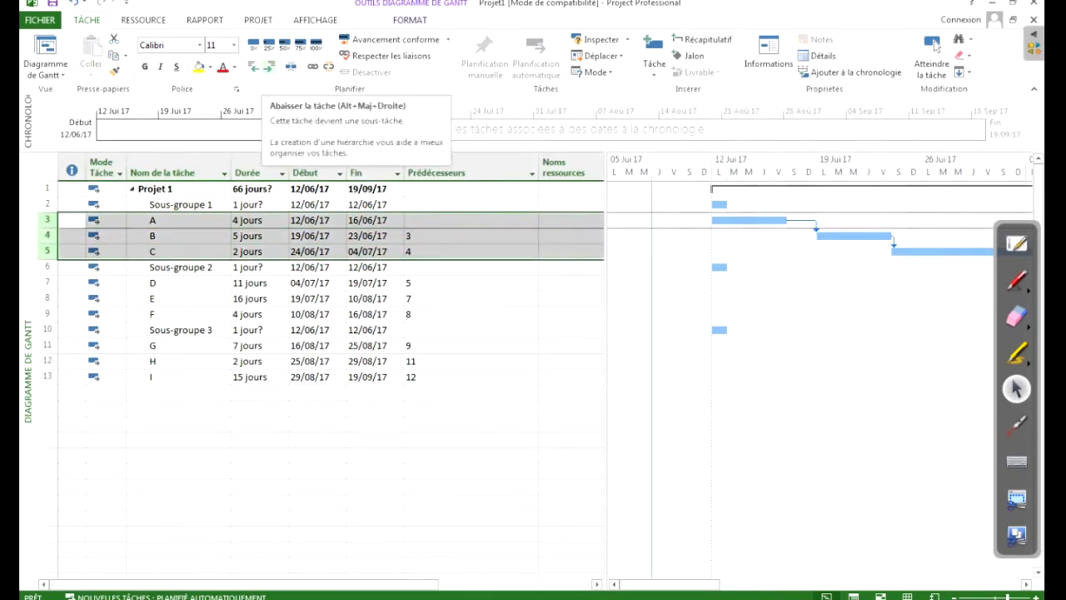
left_click(1016, 425)
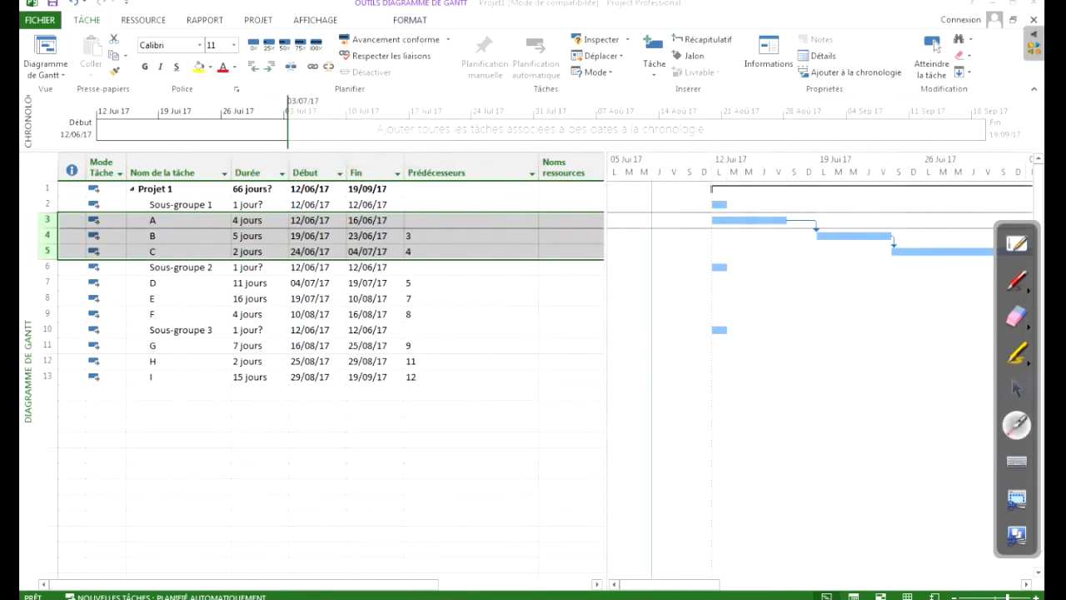
left_click(1016, 390)
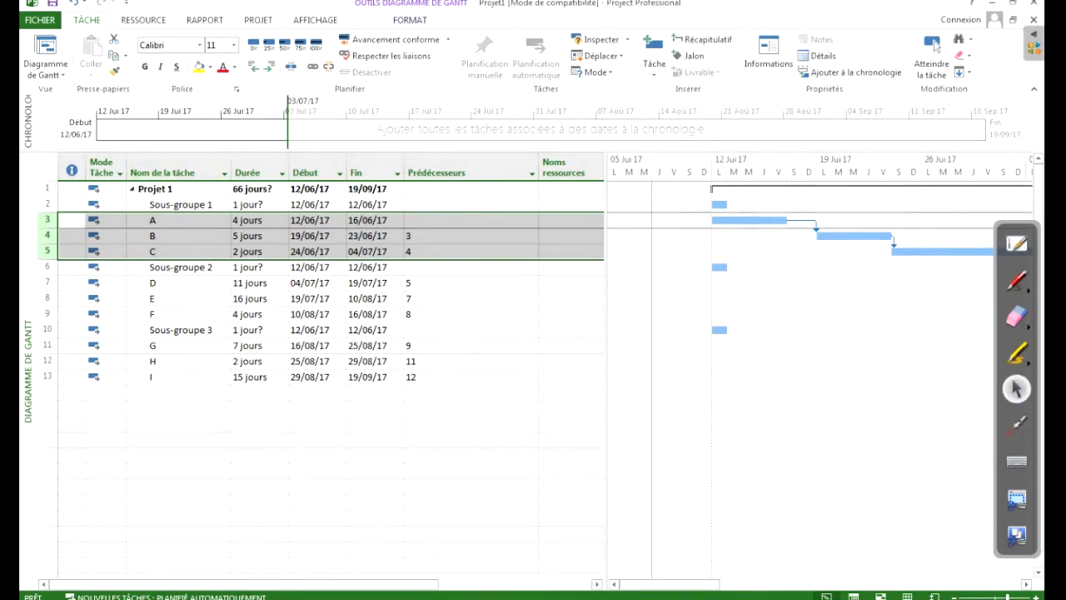
left_click(269, 67)
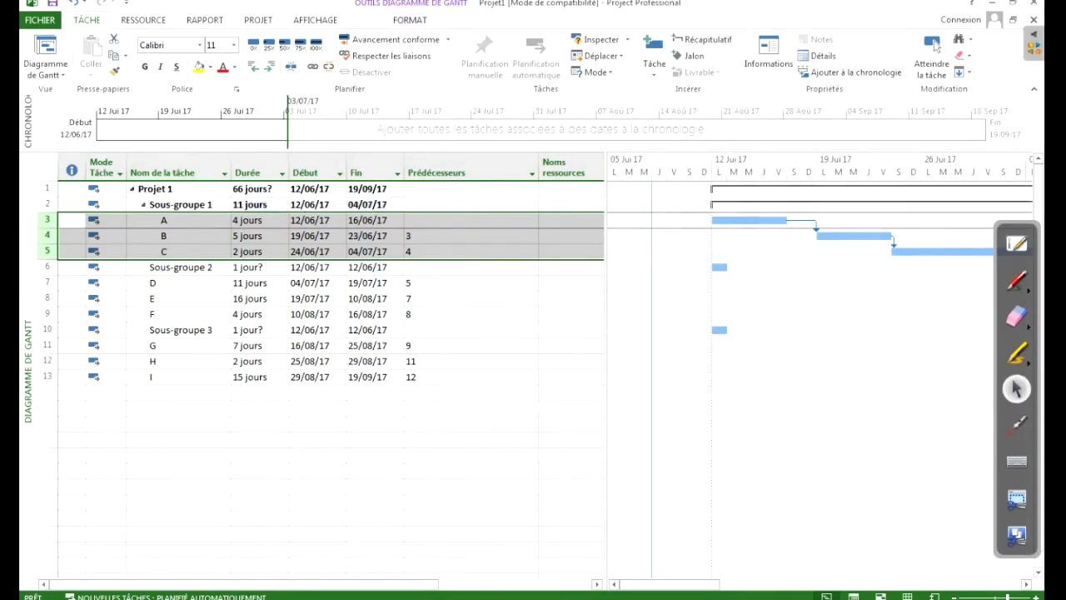
Step: Collapse and re-expand the subtasks of Sous-groupe 1, and check its summary duration
left_click(178, 236)
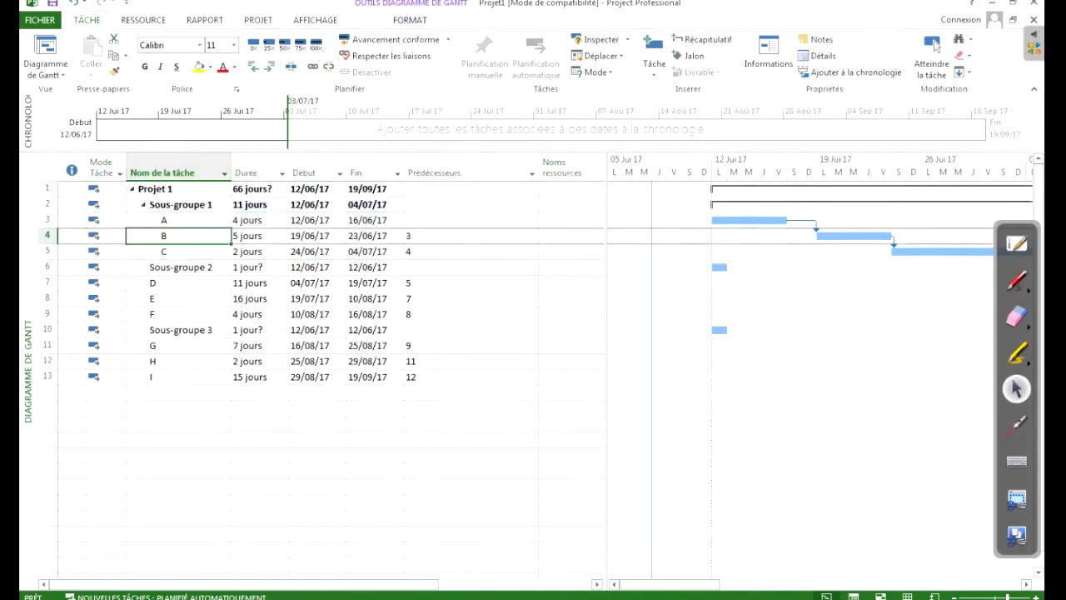
key("alt+shift+minus")
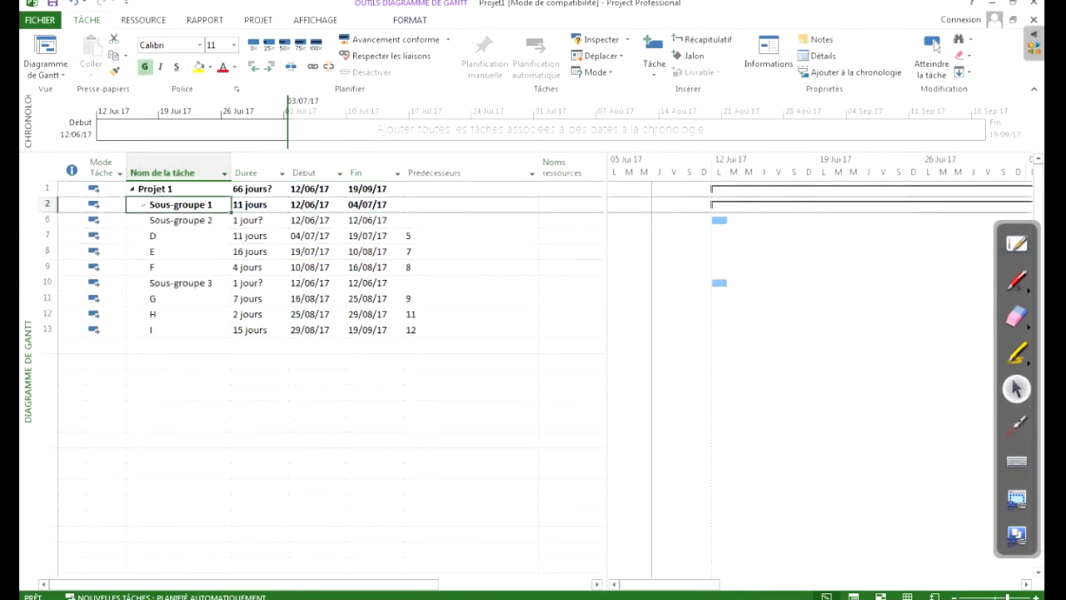
key("alt+shift+plus")
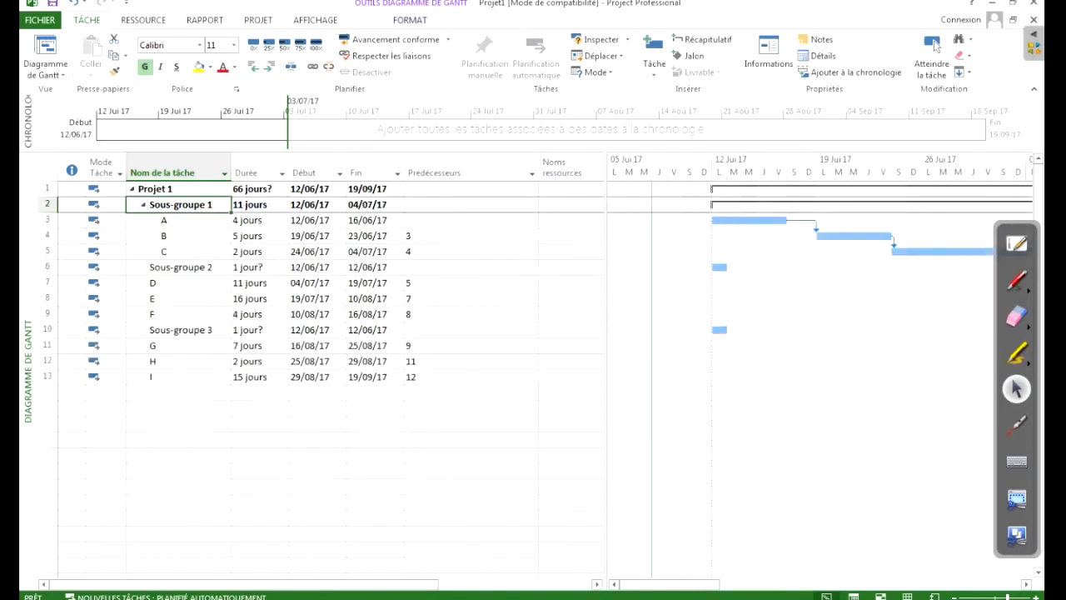
left_click_drag(178, 219, 179, 252)
left_click(178, 205)
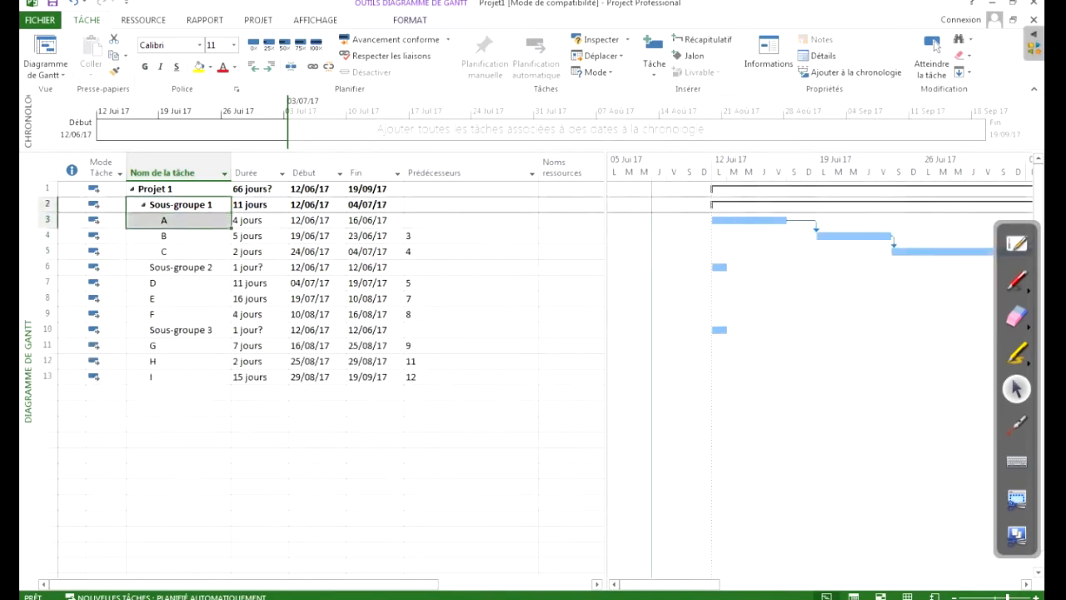
key("Down")
key("Up")
key("Right")
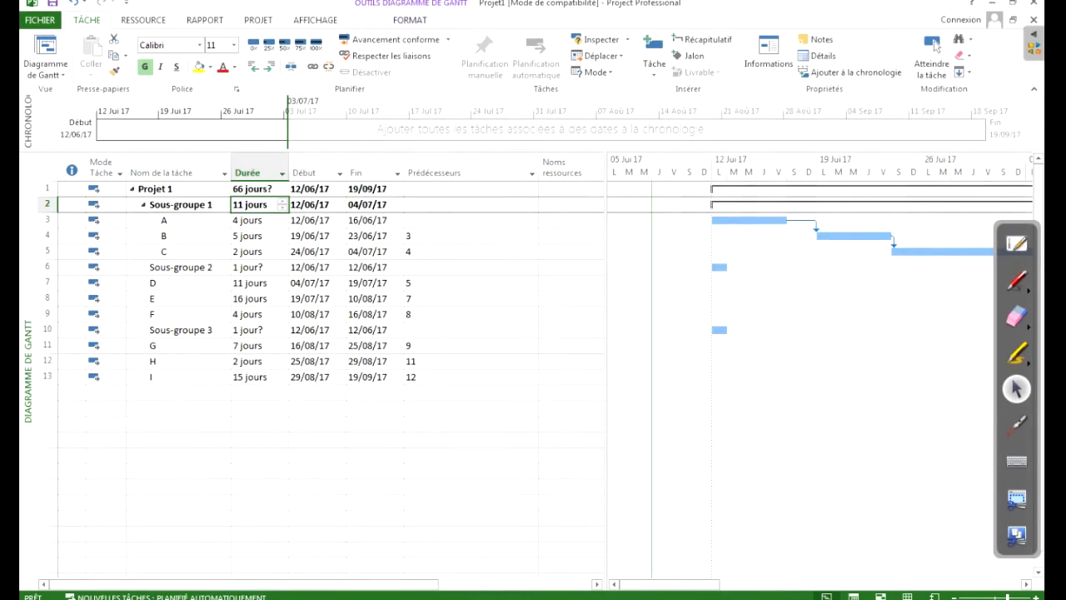
Step: Demote tasks D, E and F under Sous-groupe 2, and tasks G, H and I under Sous-groupe 3
left_click(180, 267)
left_click_drag(47, 284, 47, 314)
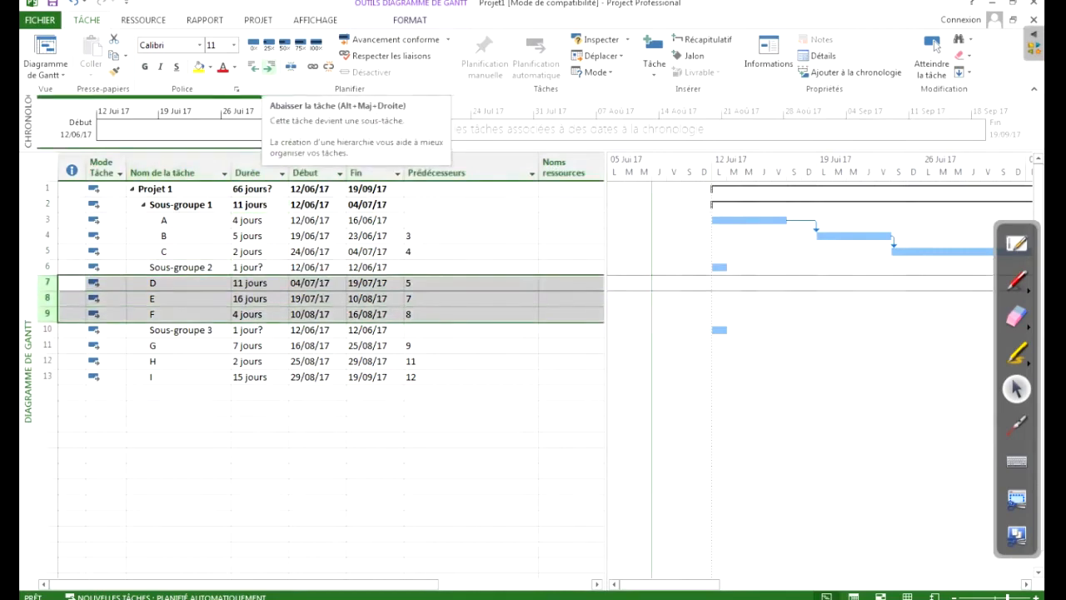
left_click(267, 67)
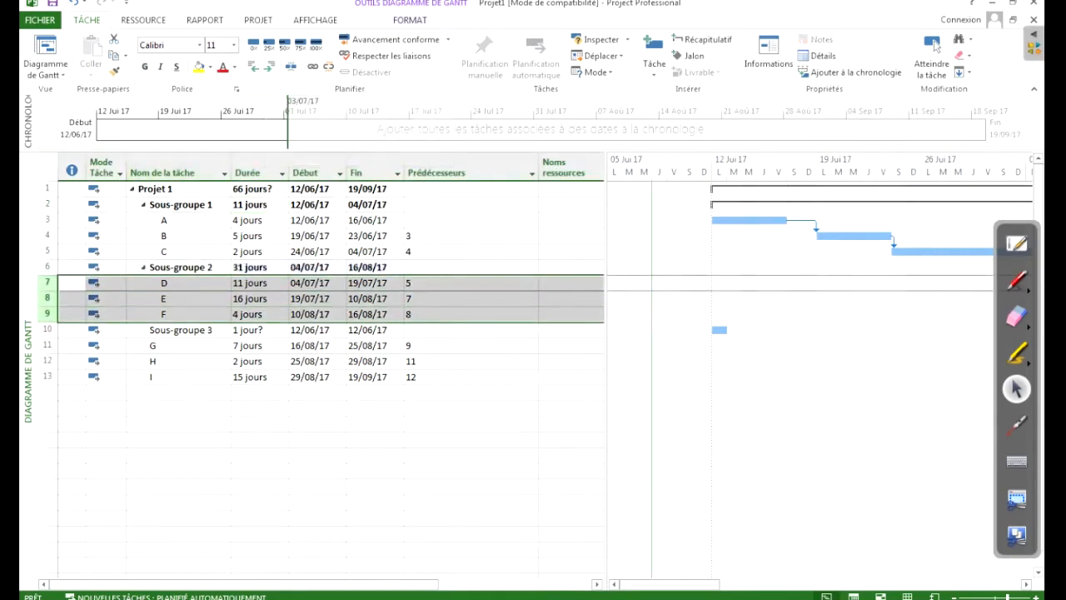
left_click_drag(48, 345, 48, 377)
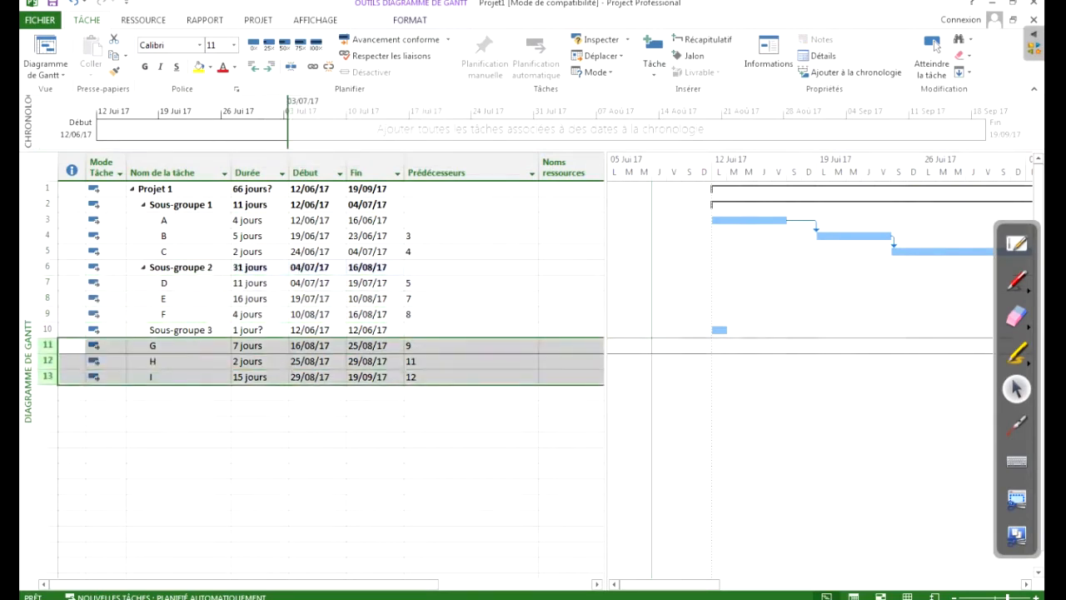
left_click(268, 66)
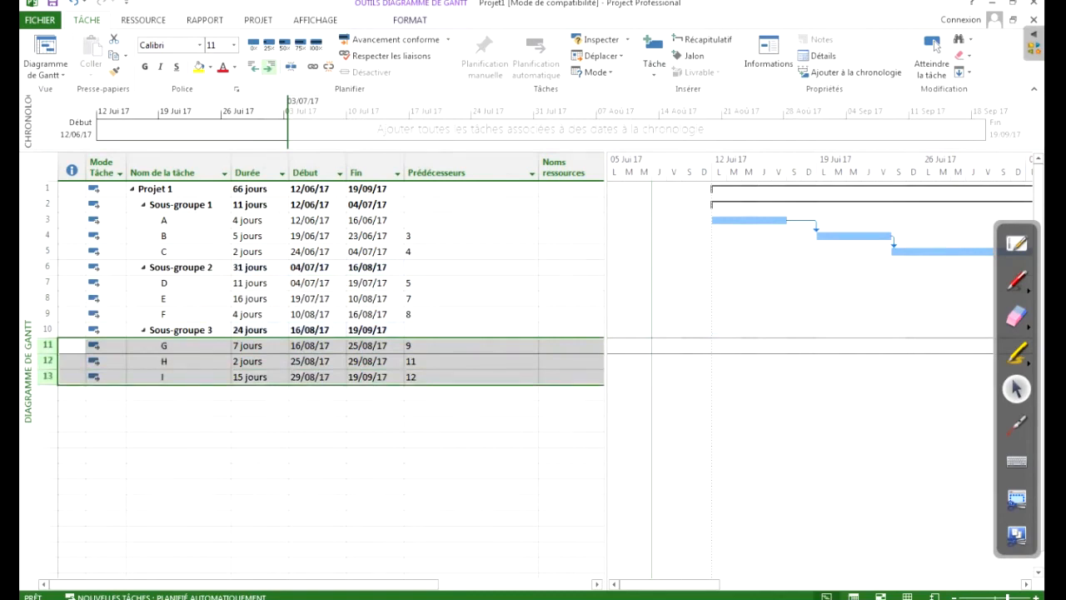
Step: Review the summary durations of Projet 1, Sous-groupe 1, Sous-groupe 2 and Sous-groupe 3
left_click(259, 189)
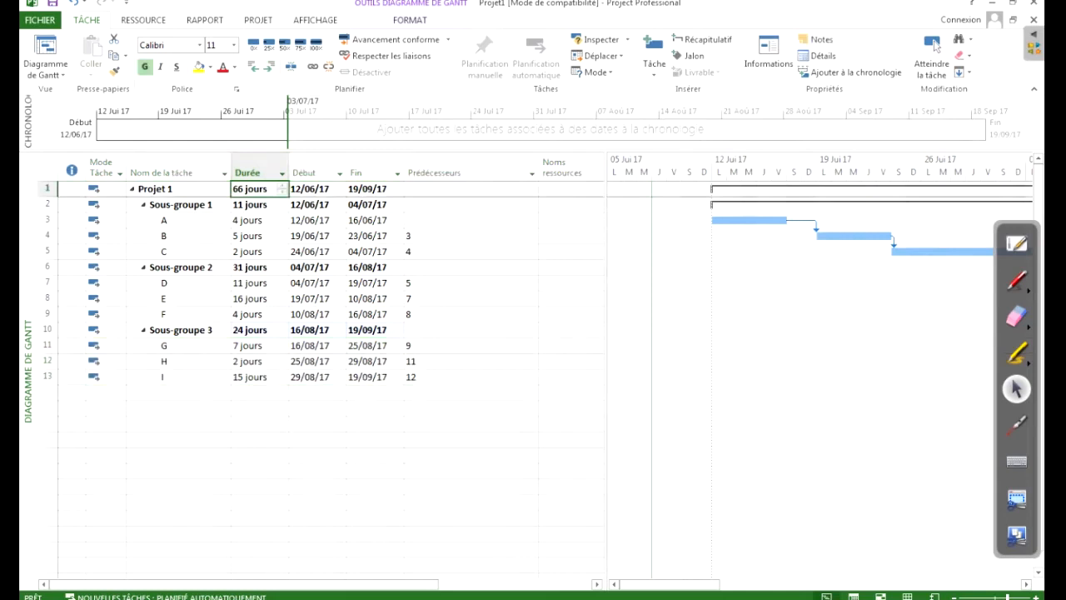
key("Down")
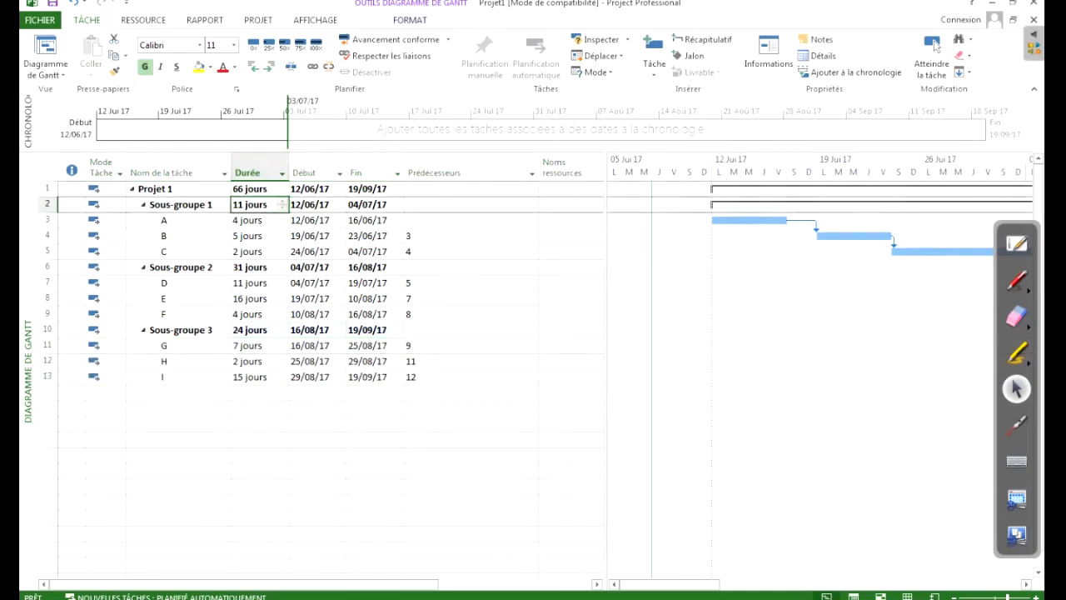
key("Down")
key("Down")
key("Down")
key("Down")
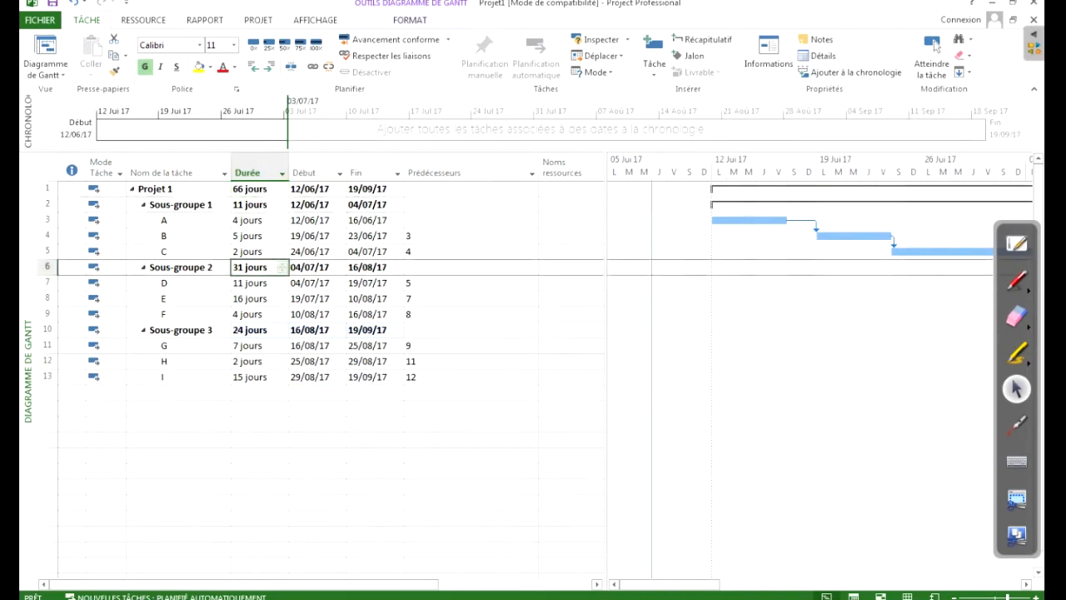
key("Down")
key("Down")
key("Down")
key("Down")
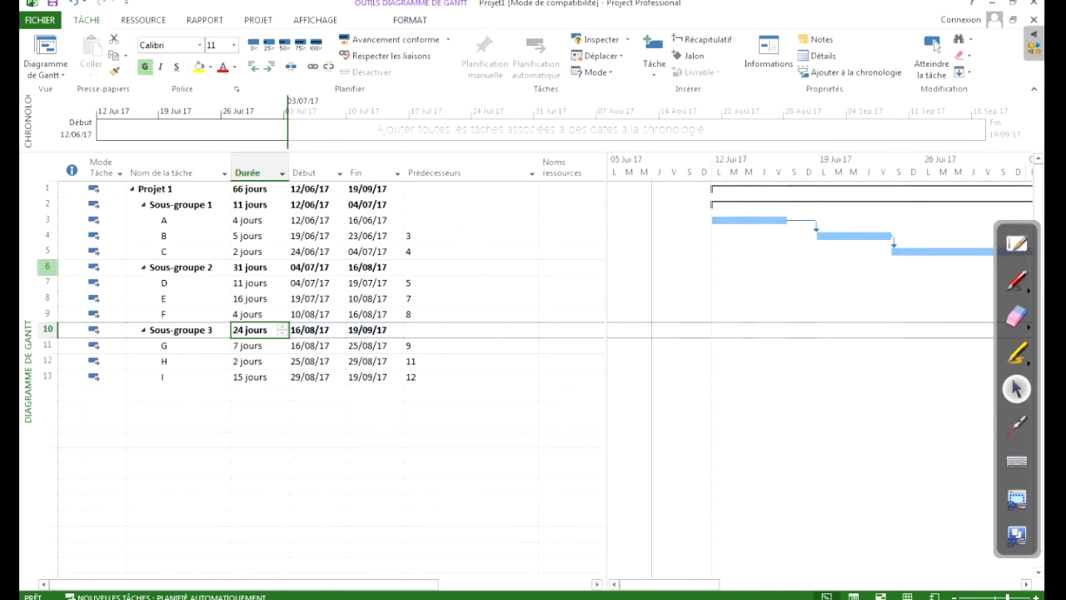
Step: Insert a new task named Jalon 1 directly above Sous-groupe 2, at the end of Sous-groupe 1
left_click_drag(47, 204, 48, 250)
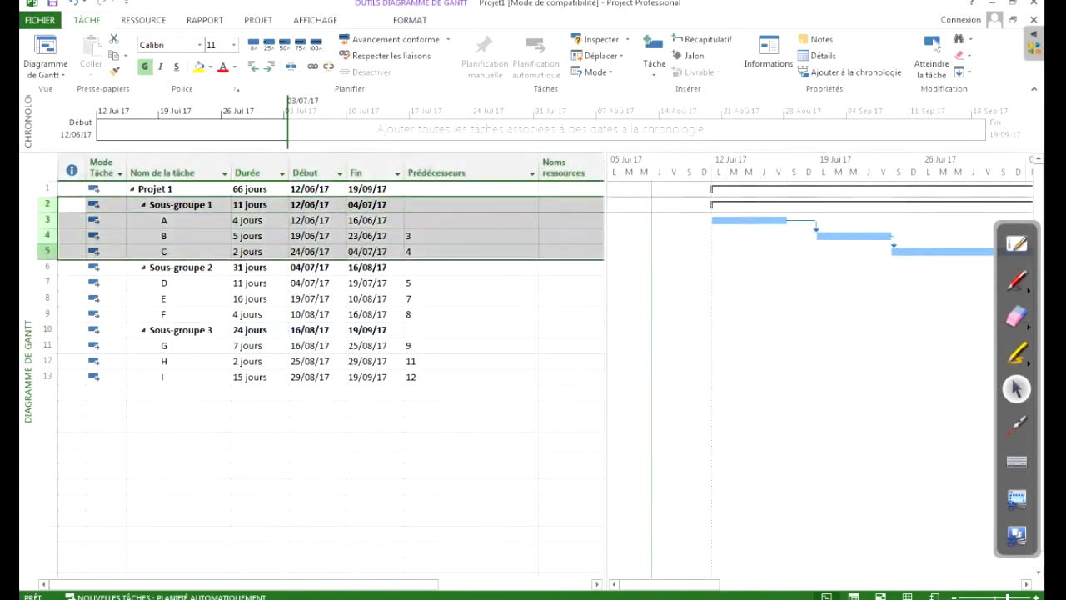
left_click(47, 266)
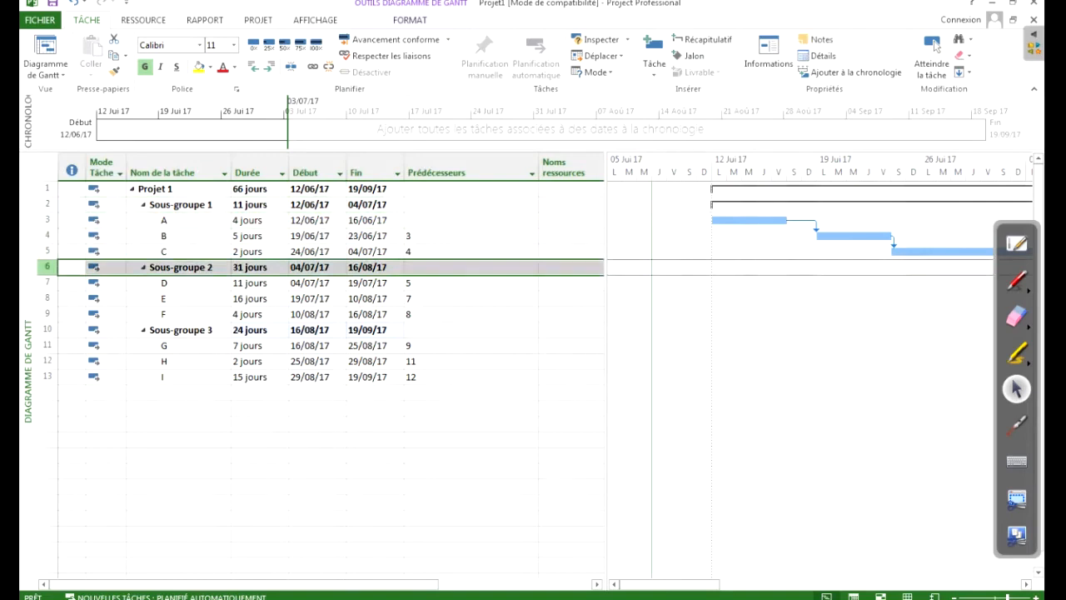
right_click(48, 266)
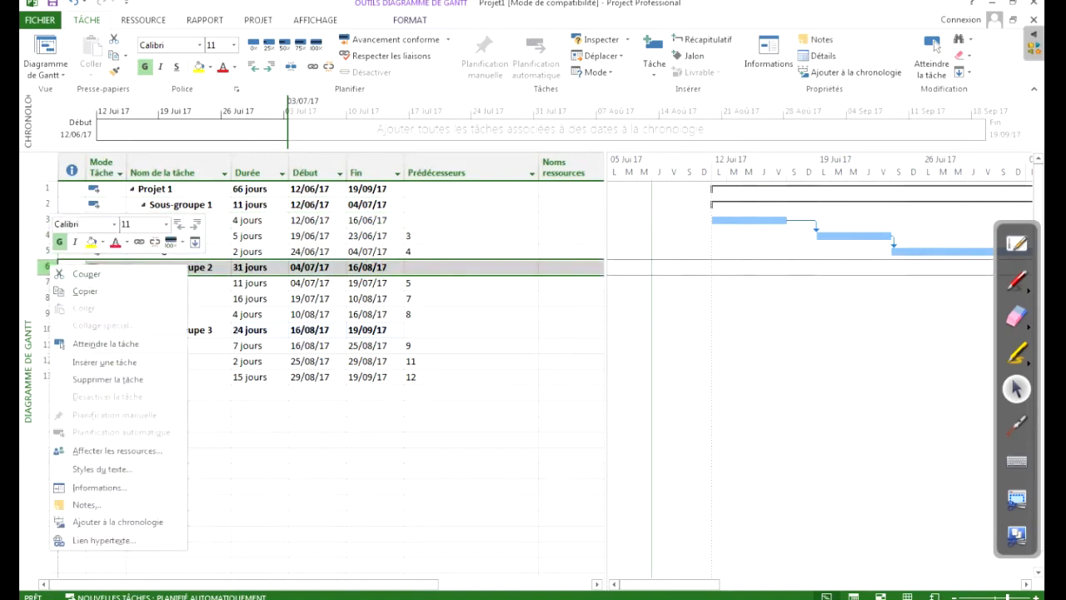
key("Return")
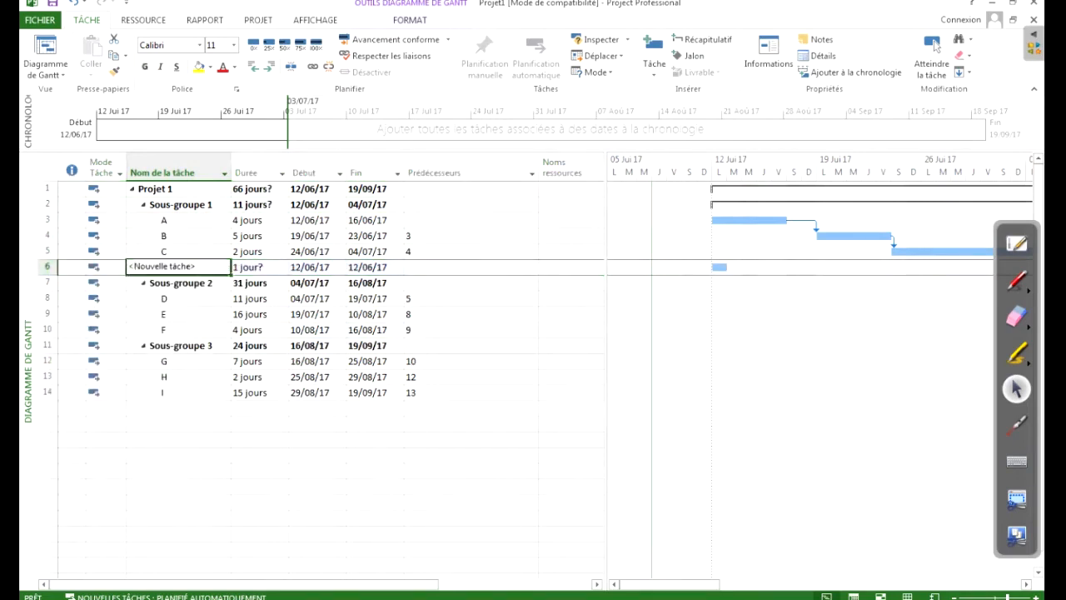
type("Jal")
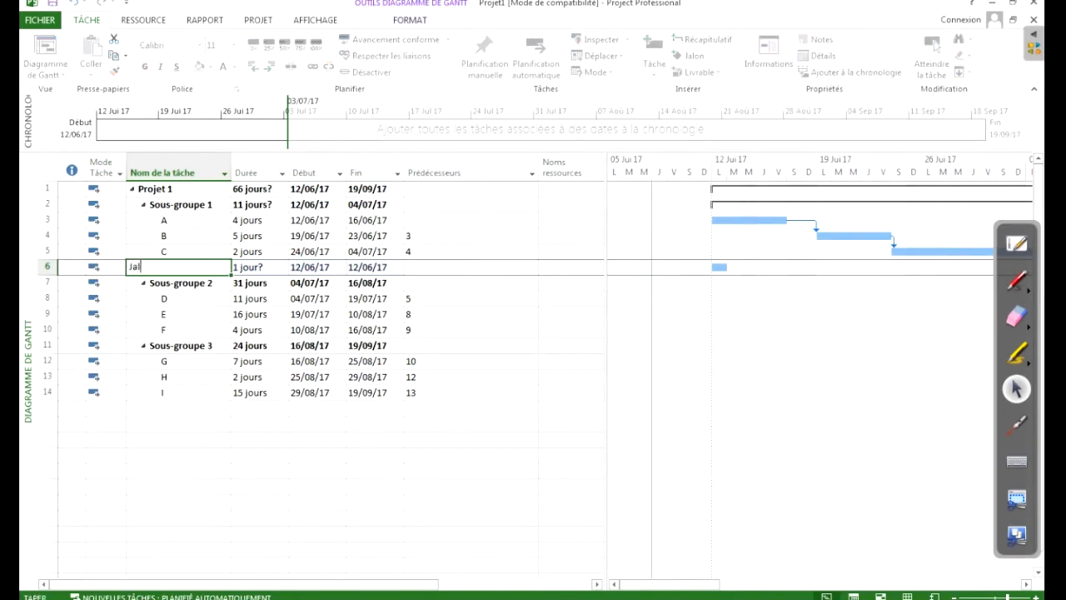
type("on 1")
key("Return")
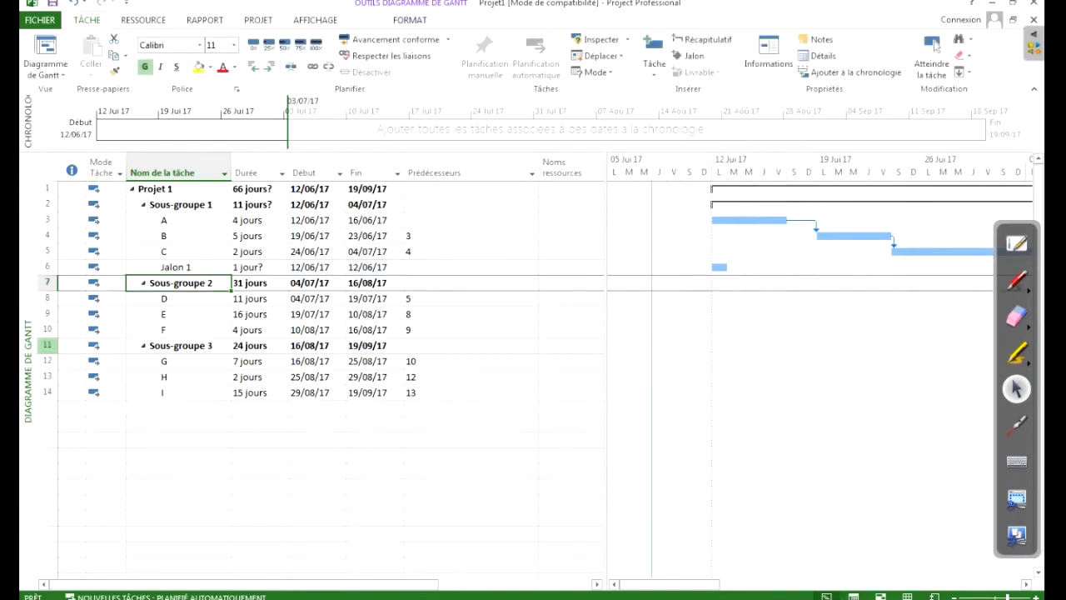
Step: Insert a new task named Jalon 2 directly above Sous-groupe 3, following task F
right_click(48, 345)
key("Down")
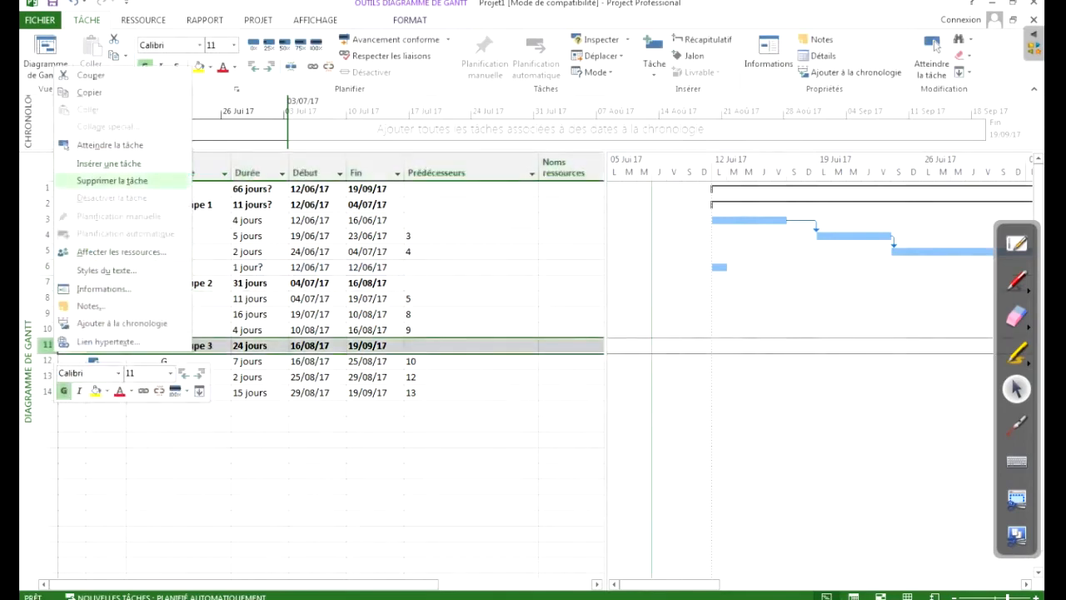
key("Up")
key("Return")
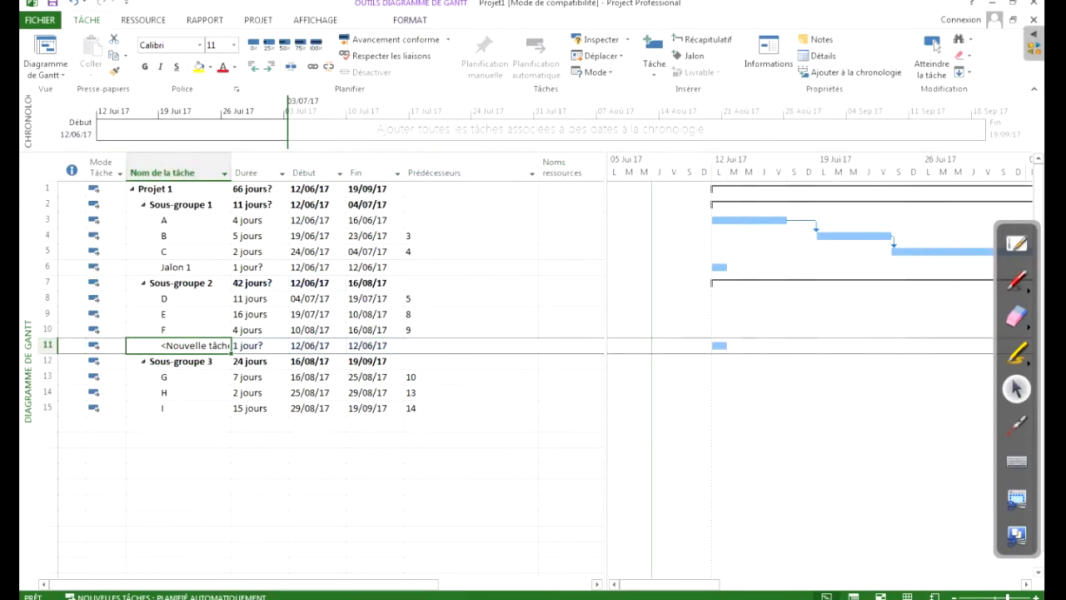
type("Jalon ")
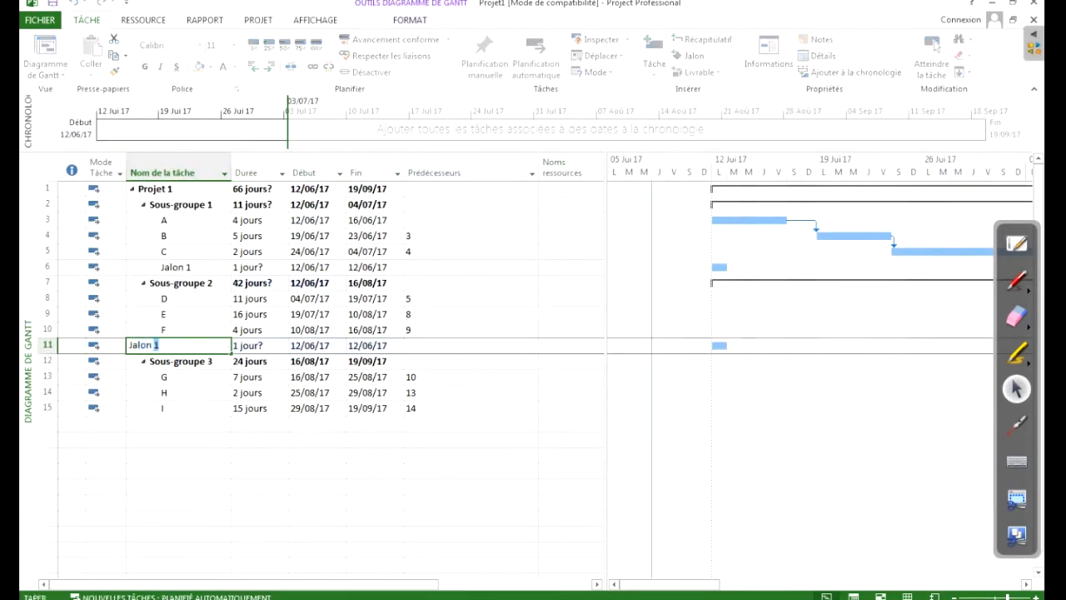
type("2")
key("Return")
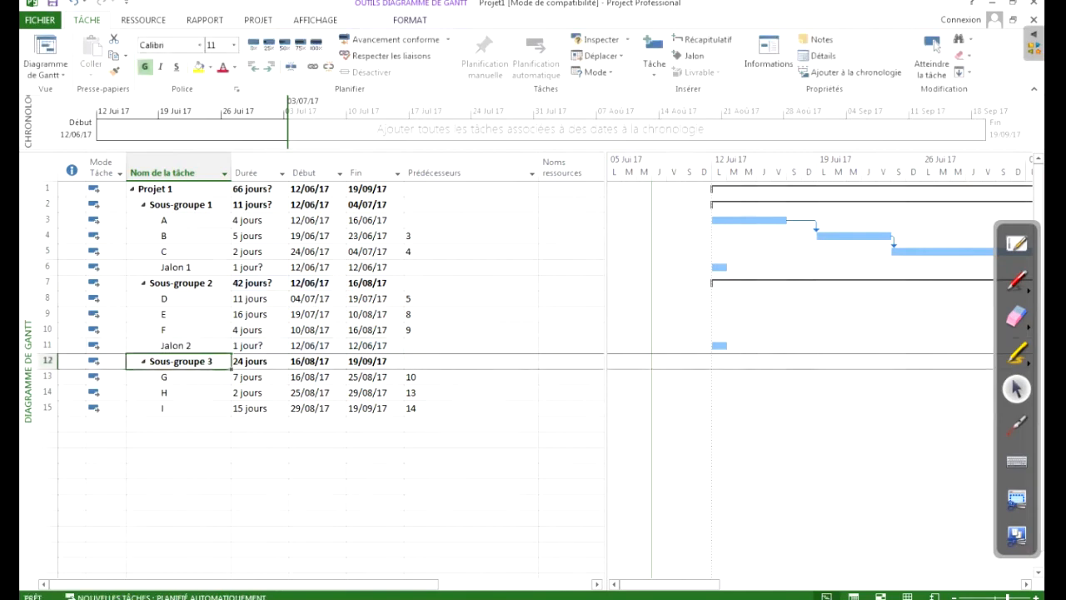
Step: Add a task named Jalon 3 in the first empty row below task I
key("Down")
key("Down")
key("Down")
key("Down")
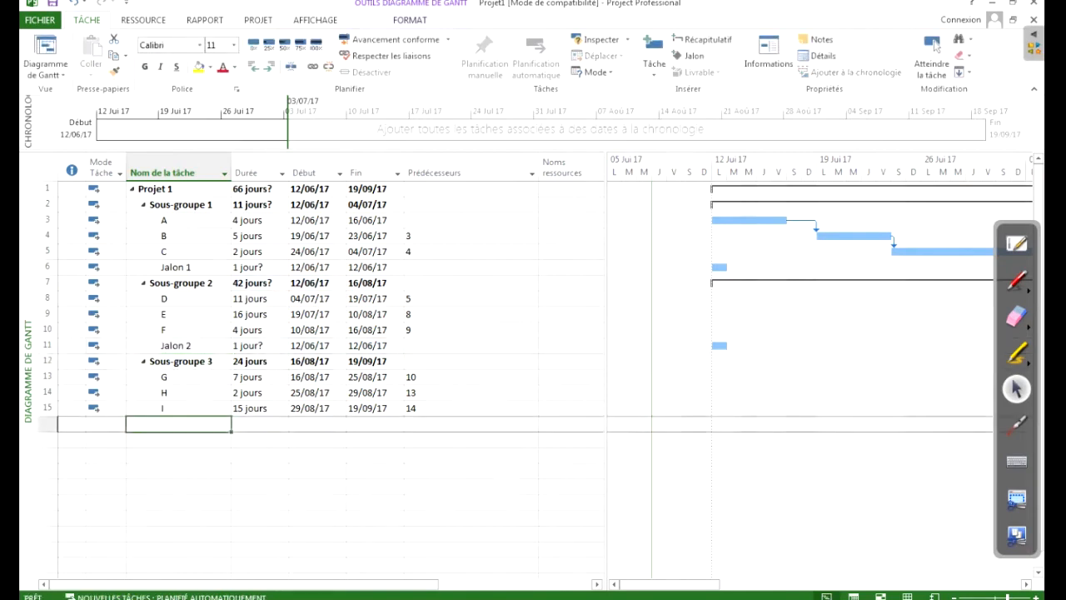
type("Jalon 3")
key("Return")
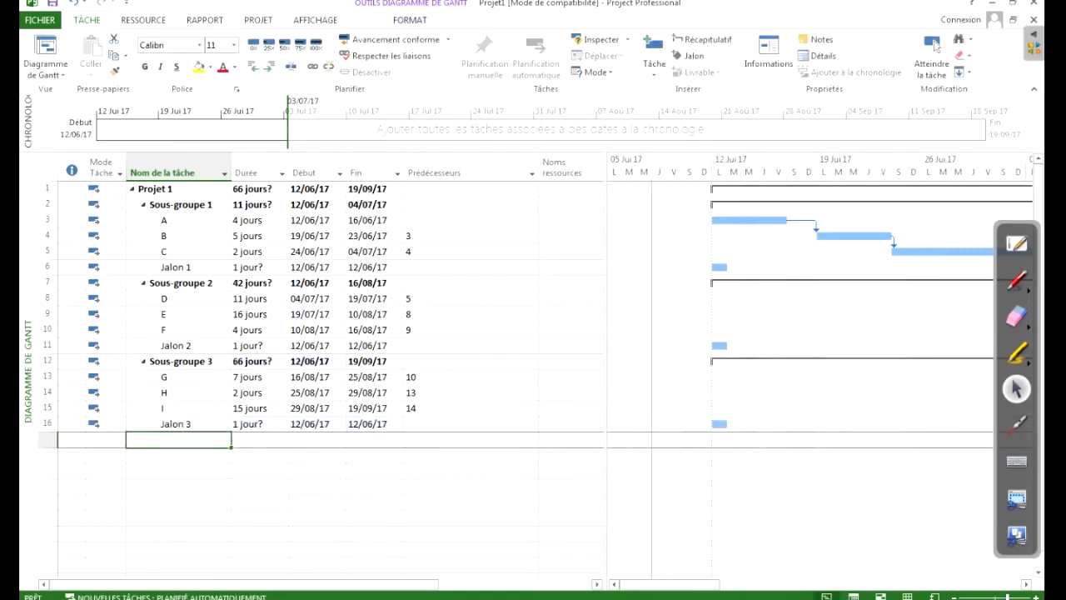
Step: Turn Jalon 1 into a milestone by setting its duration to 0 days
left_click(177, 268)
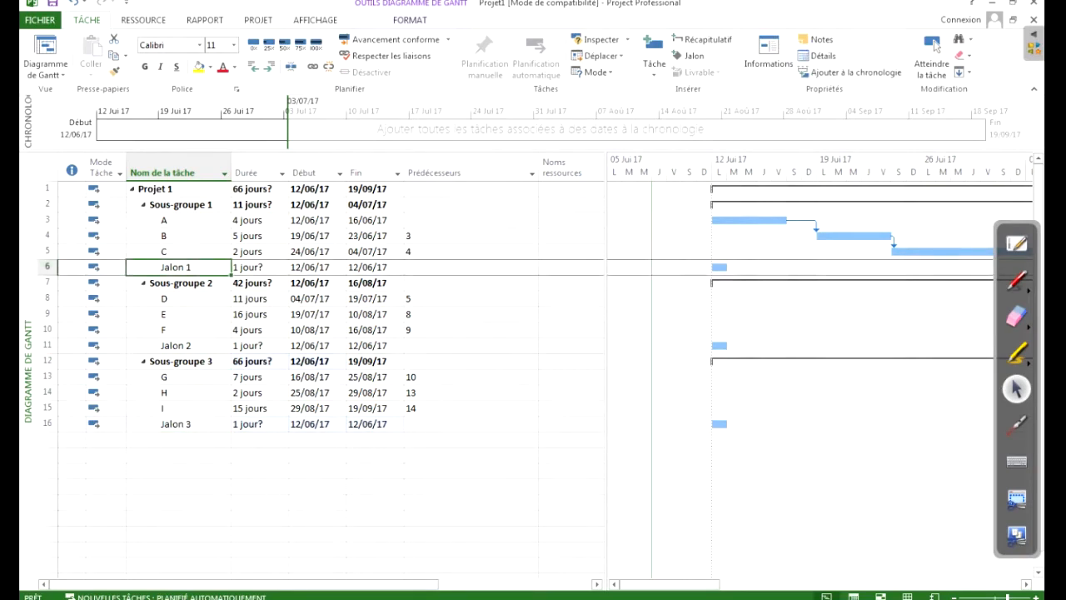
key("Tab")
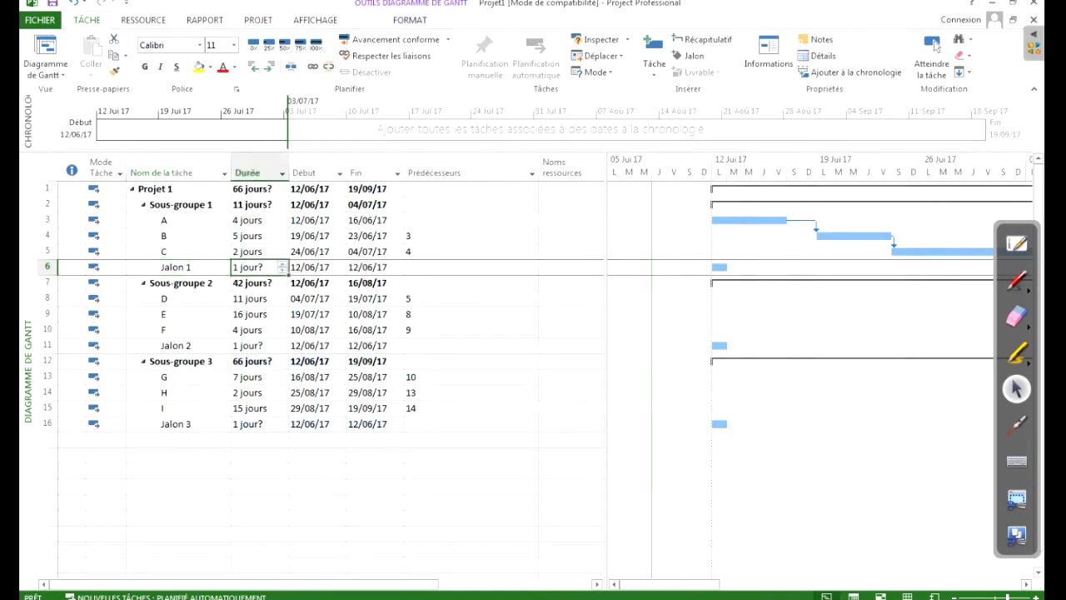
type("0")
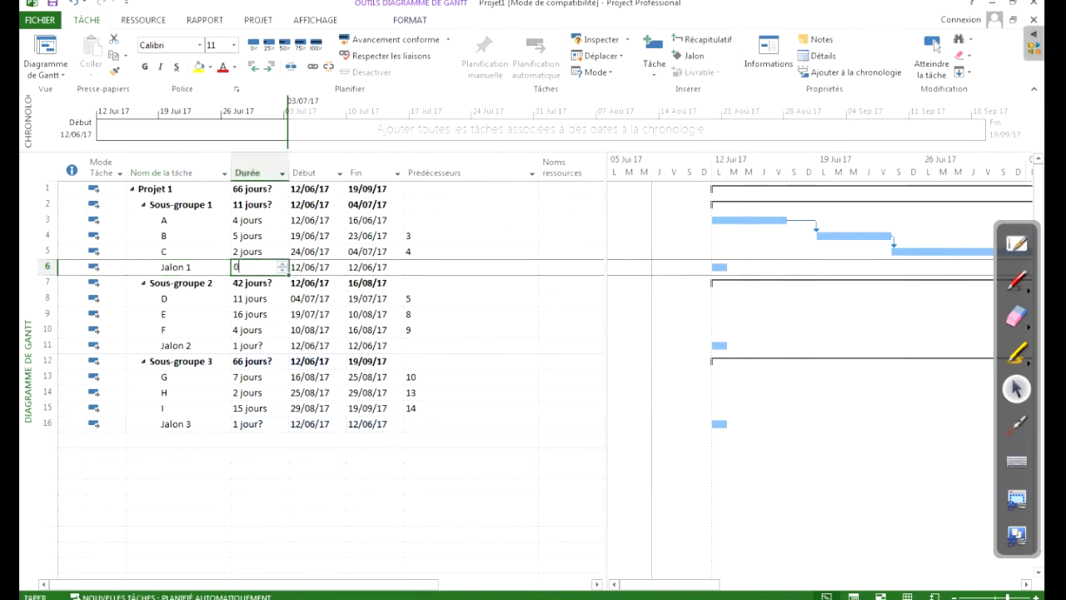
key("Return")
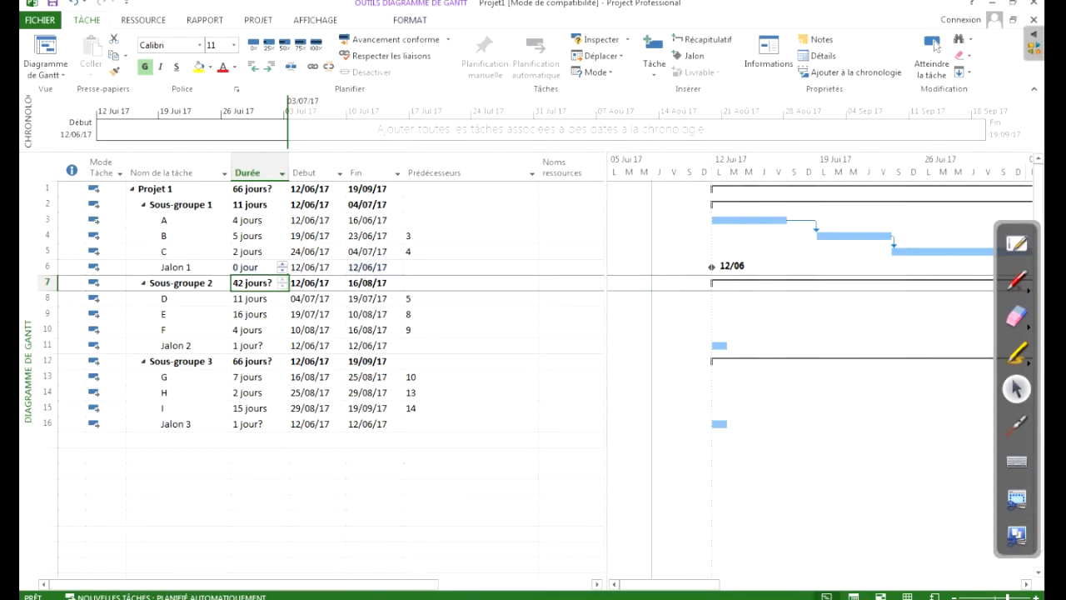
Step: Set the duration of Jalon 2 to 0 days so that it is a milestone
key("Down")
key("Down")
key("Down")
key("Down")
type("0")
key("Return")
Step: Set the duration of Jalon 3 to 0 days, dismissing the planning assistant's suggestion
key("Down")
key("Down")
key("Down")
key("Down")
type("0")
key("Return")
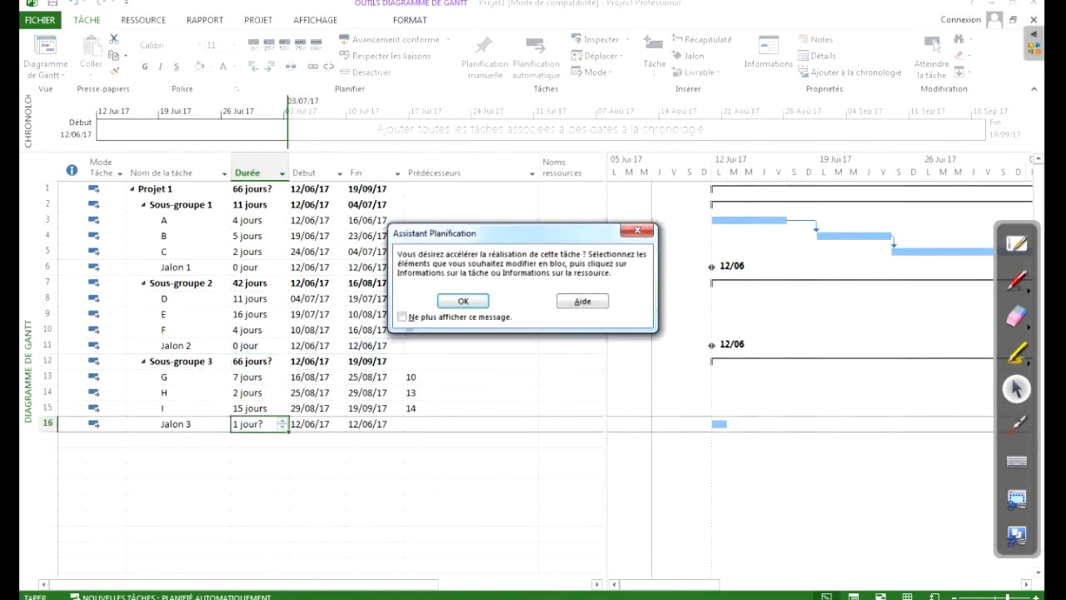
key("Return")
type("0")
key("Return")
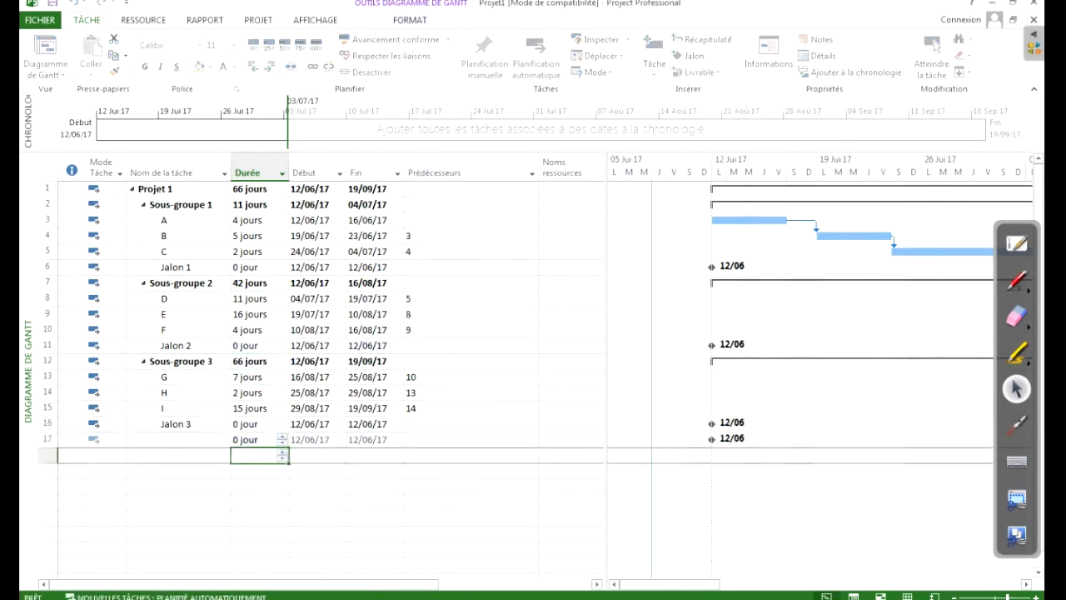
Step: Delete the unnamed extra task in the row below Jalon 3
key("Up")
key("BackSpace")
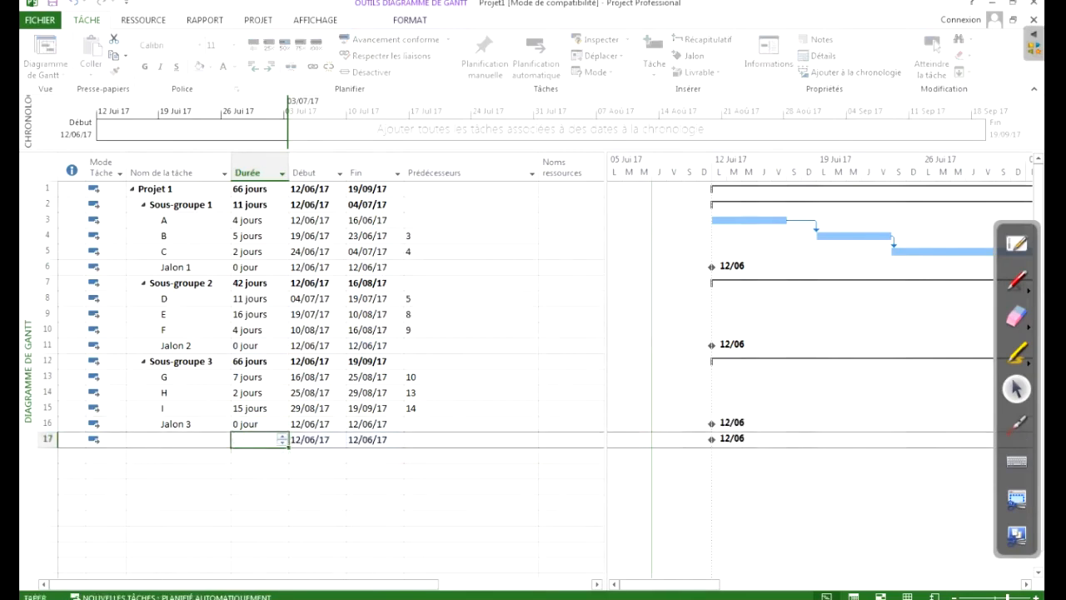
key("Return")
right_click(46, 439)
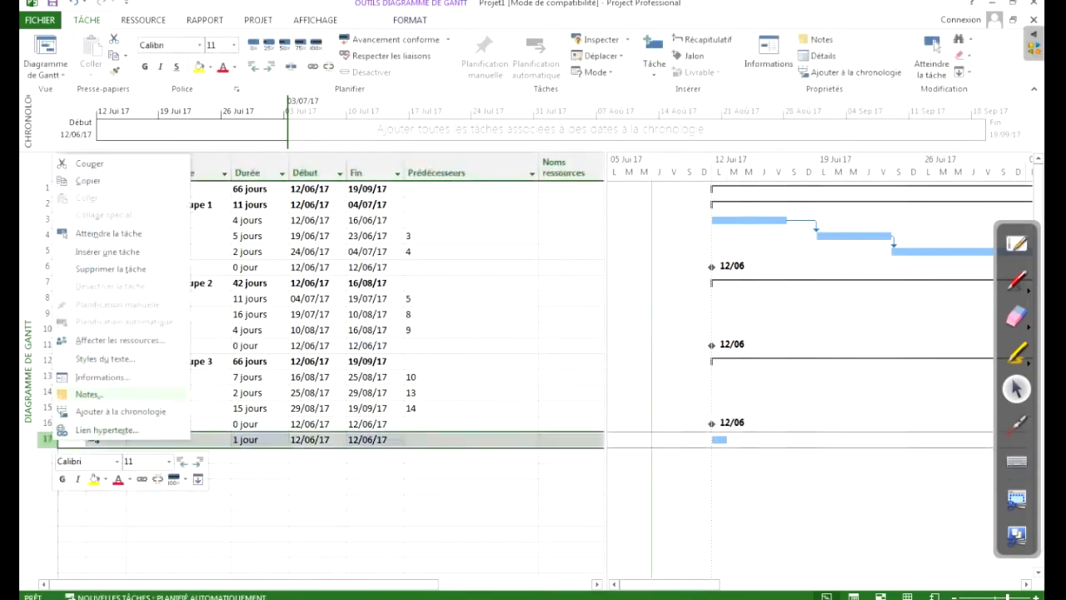
left_click(111, 269)
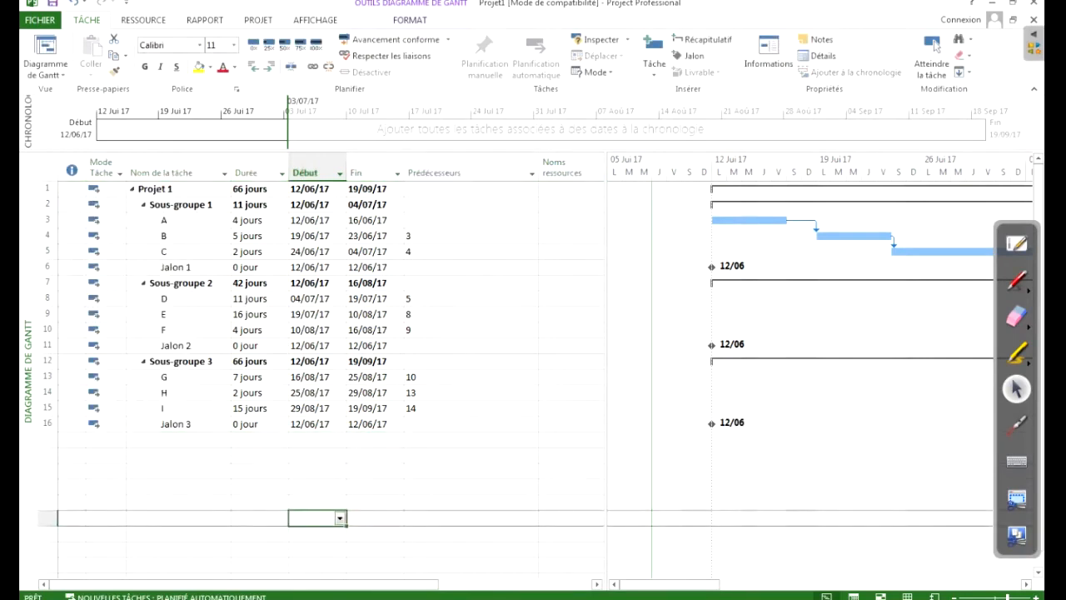
Step: Link Jalon 1 to the end of task C by setting its predecessor to 5
left_click(177, 267)
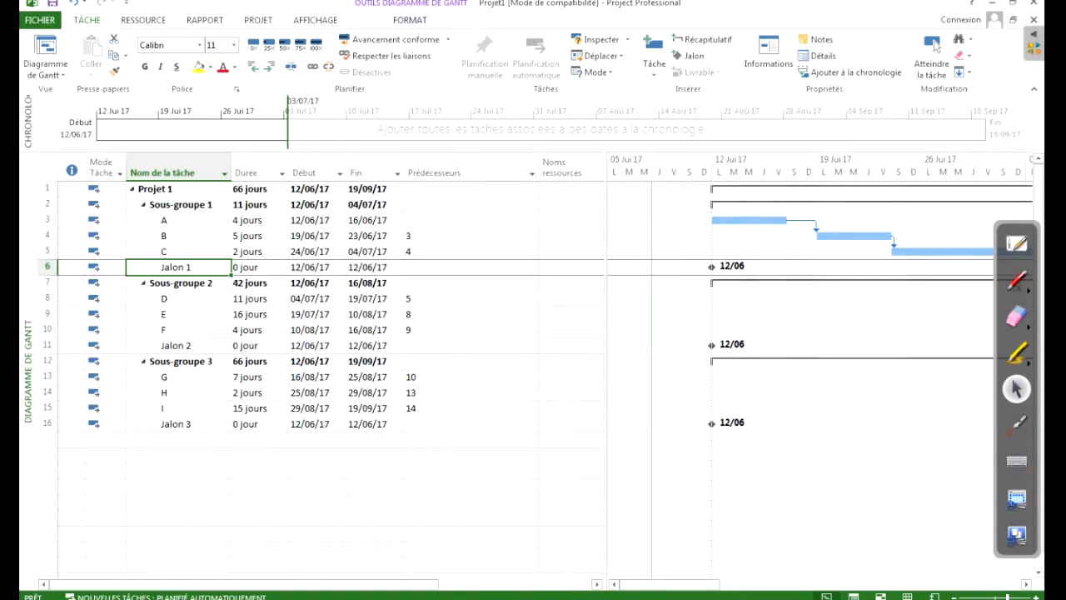
left_click(191, 251)
left_click(192, 267)
mouse_move(467, 267)
left_mouse_down()
mouse_move(260, 268)
mouse_move(608, 253)
mouse_move(400, 281)
left_mouse_up()
left_click_drag(299, 283, 298, 268)
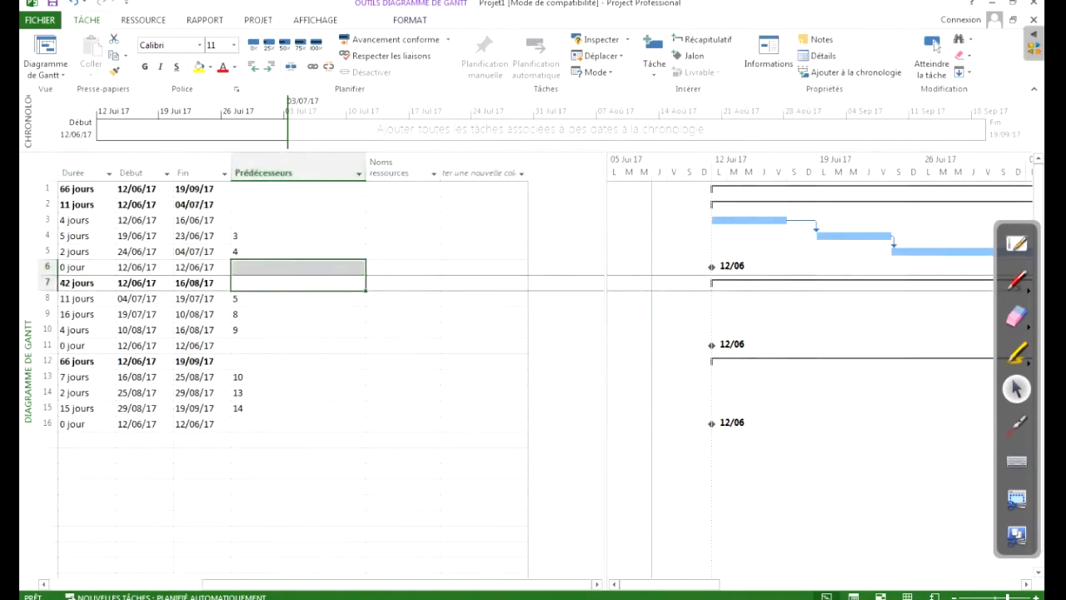
left_click_drag(398, 585, 242, 584)
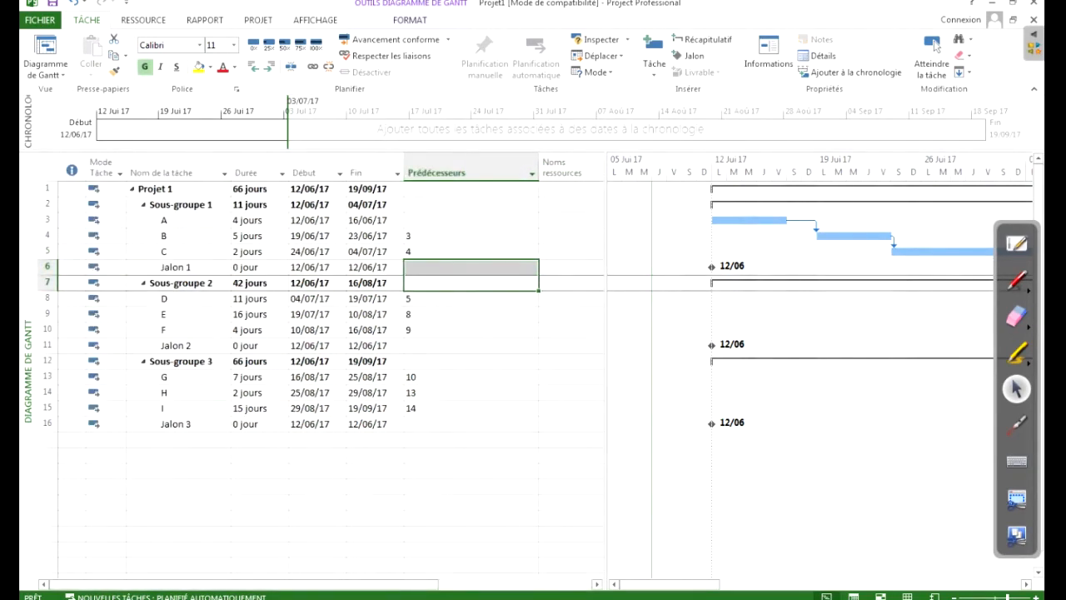
left_click(471, 268)
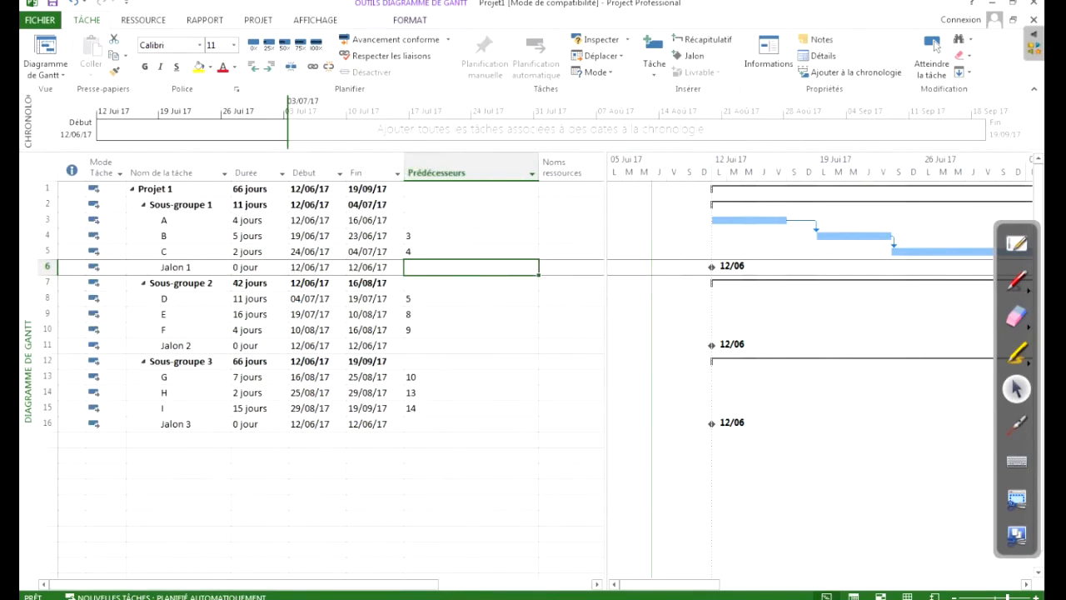
type("5")
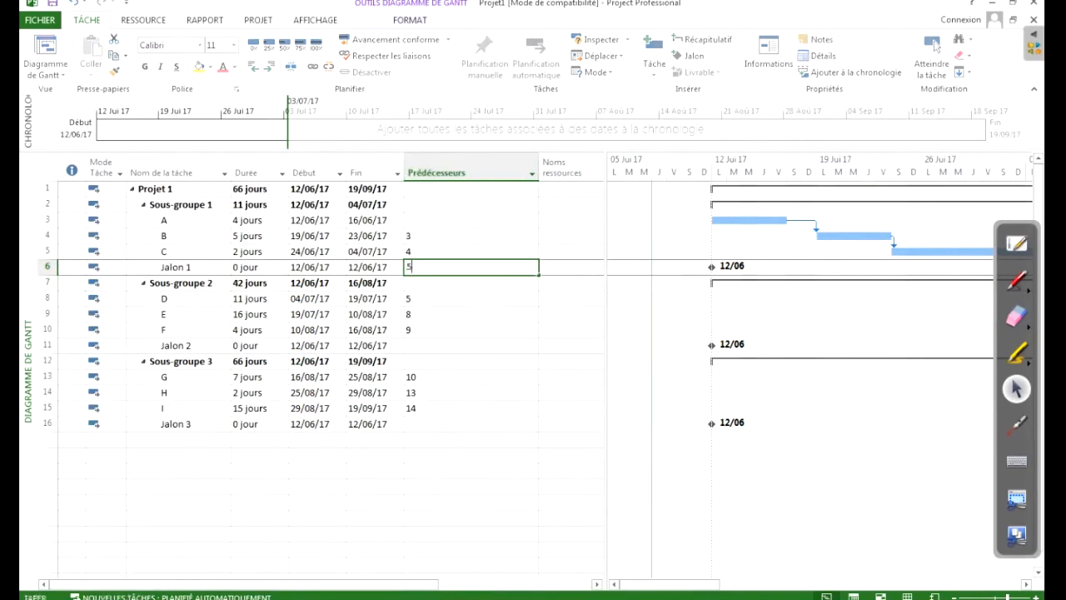
key("Return")
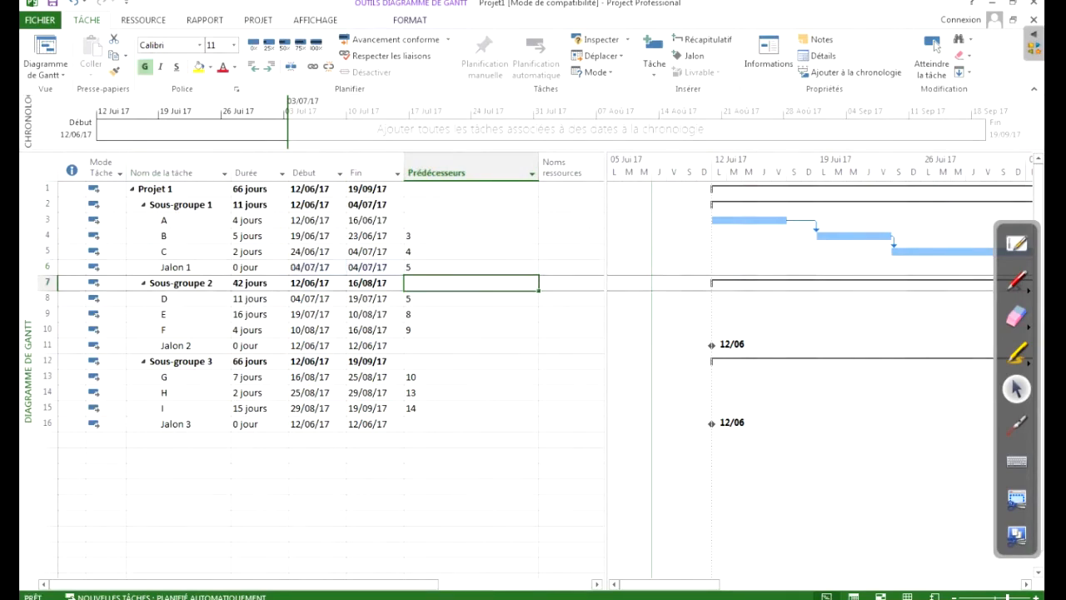
Step: Examine the position of Jalon 1 in the Gantt chart relative to tasks C and D
left_click_drag(673, 585, 895, 585)
left_click(933, 51)
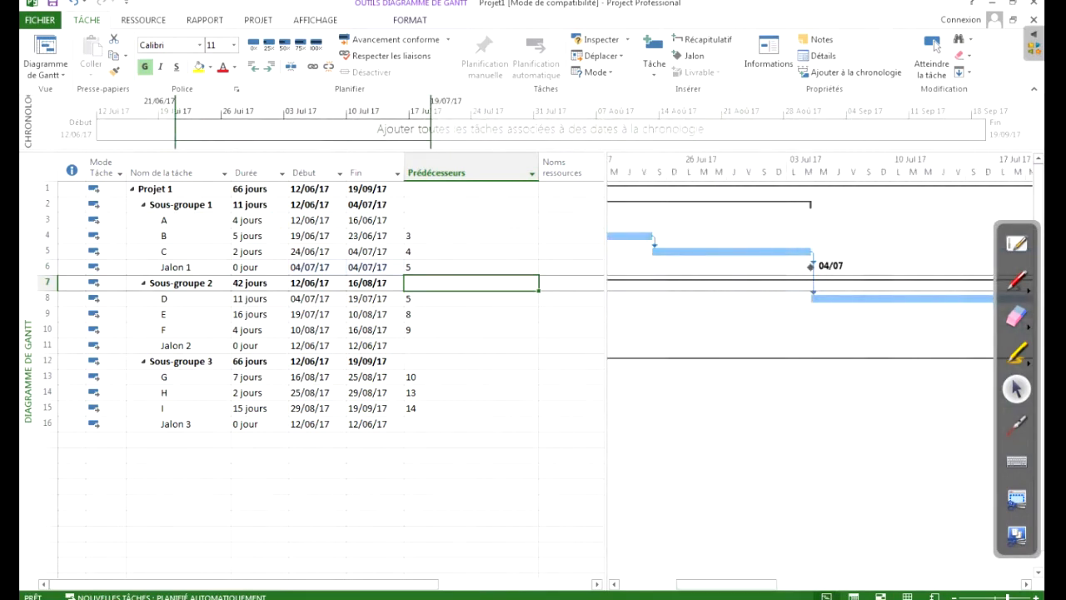
left_click(1017, 425)
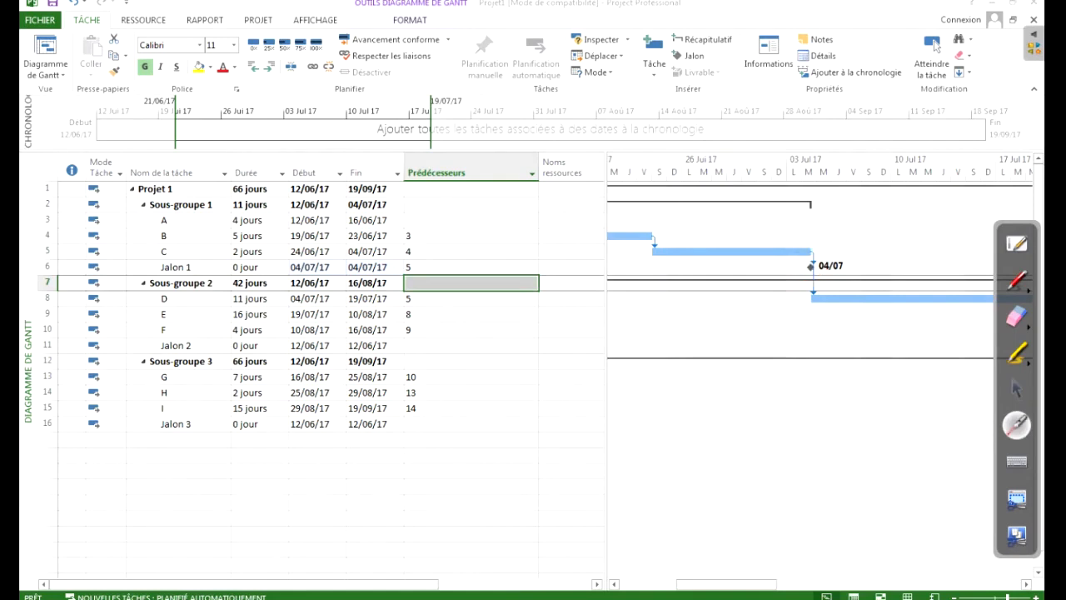
left_click(1016, 389)
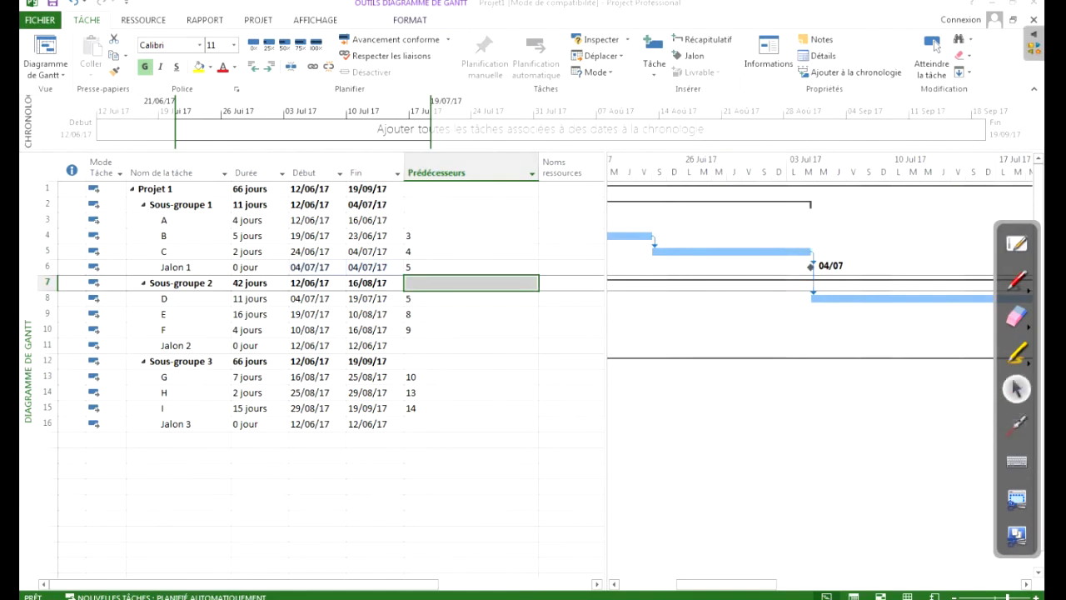
left_click(933, 45)
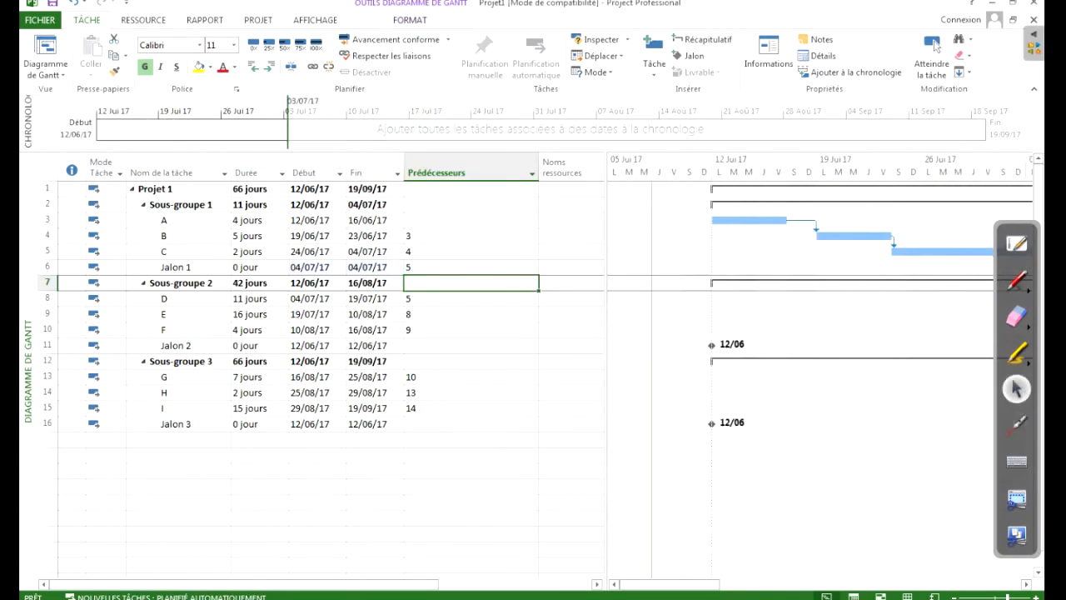
Step: Try to change the predecessor of Jalon 1 to 2, the summary task Sous-groupe 1
left_click(176, 268)
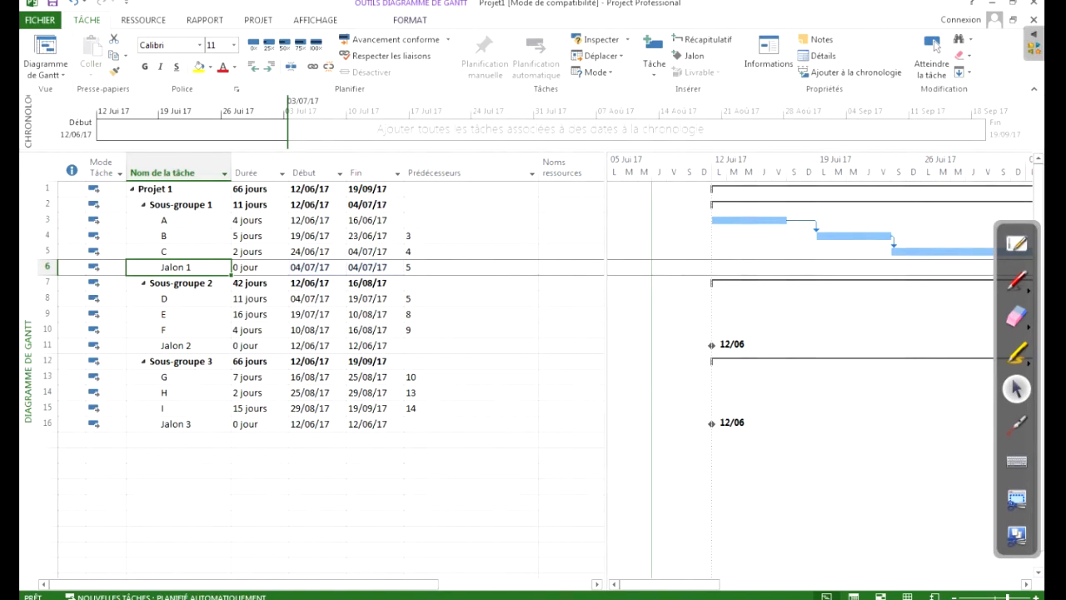
key("Tab")
key("Tab")
key("Tab")
key("Tab")
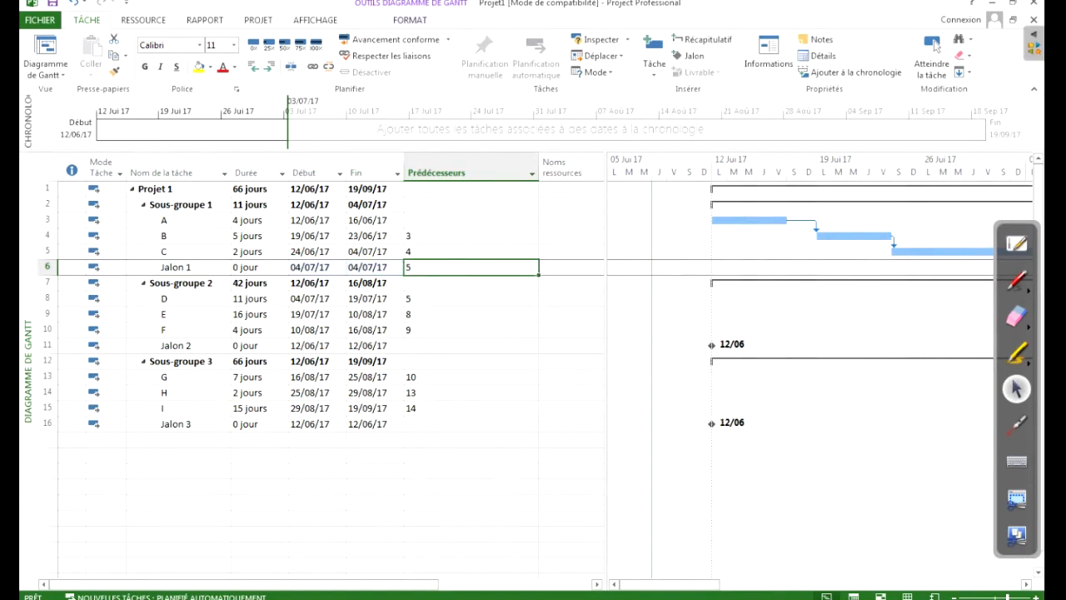
type("2")
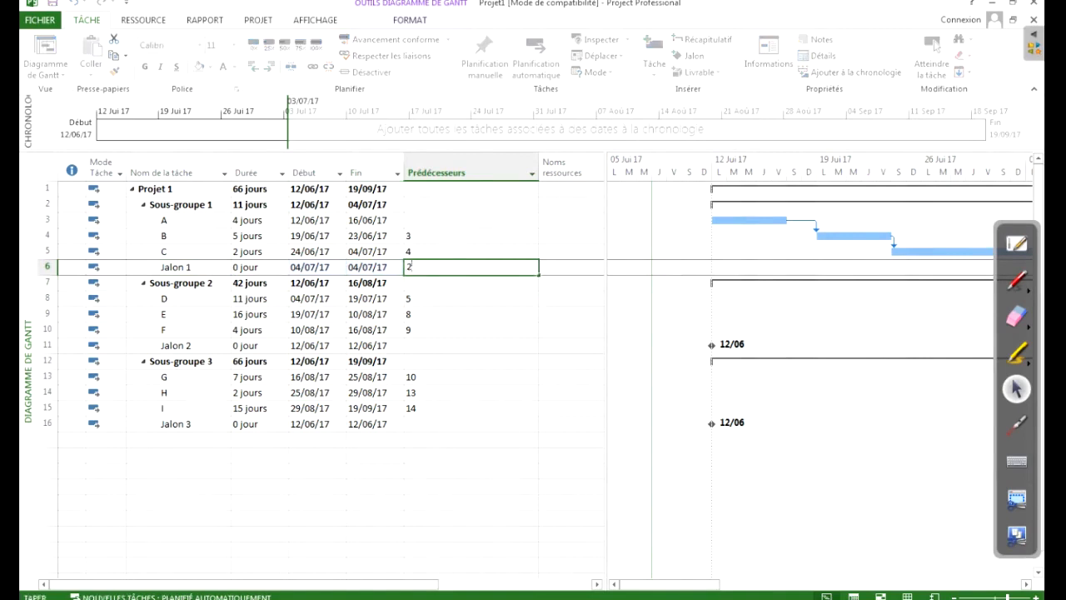
key("Return")
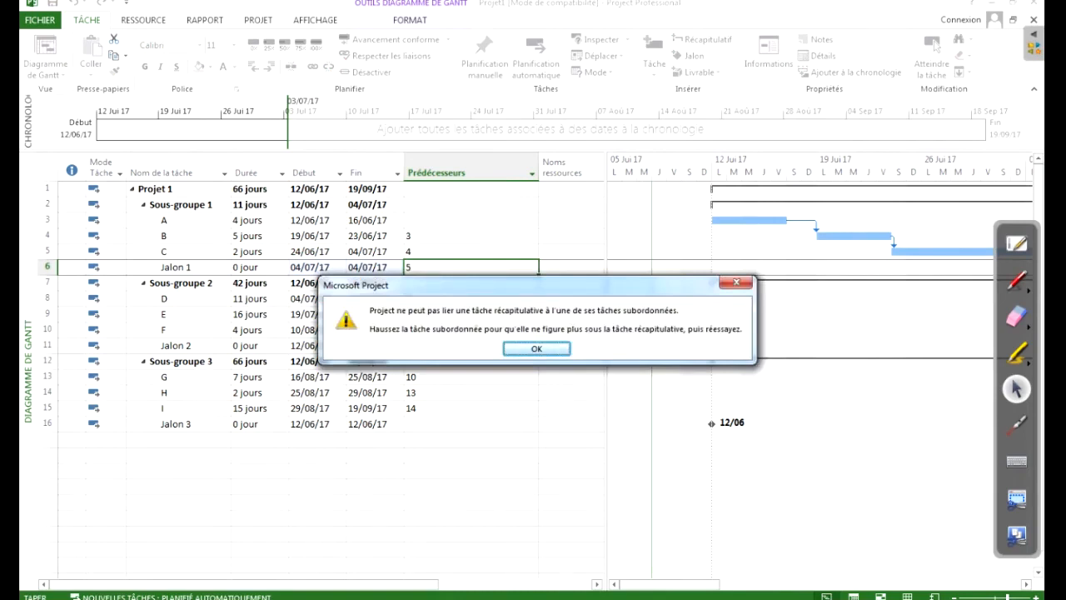
Step: Dismiss the rejected link and set the predecessor of Jalon 1 back to 5
key("Return")
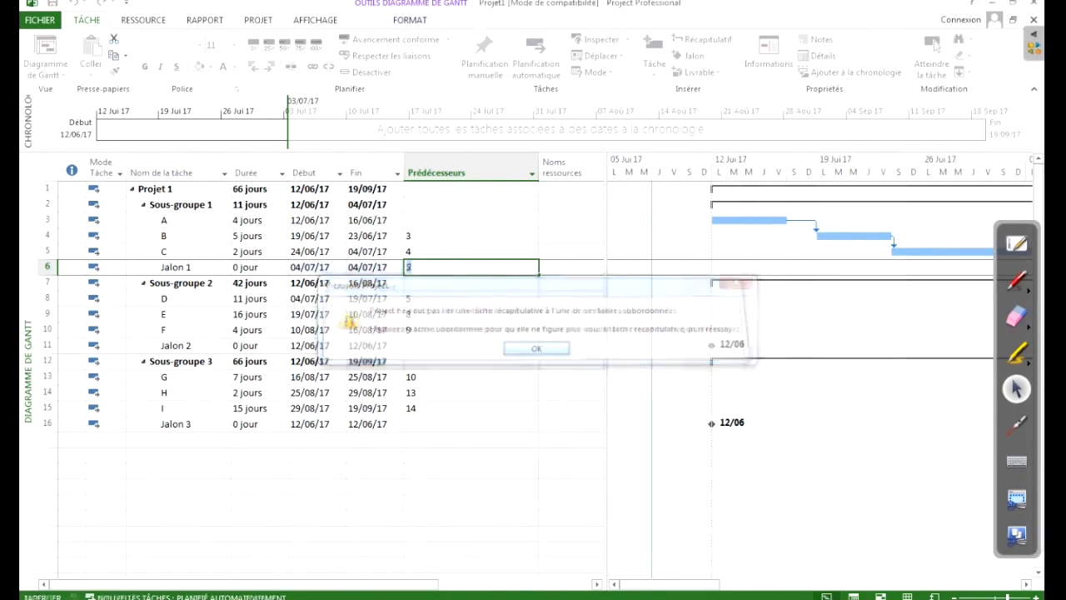
type("5")
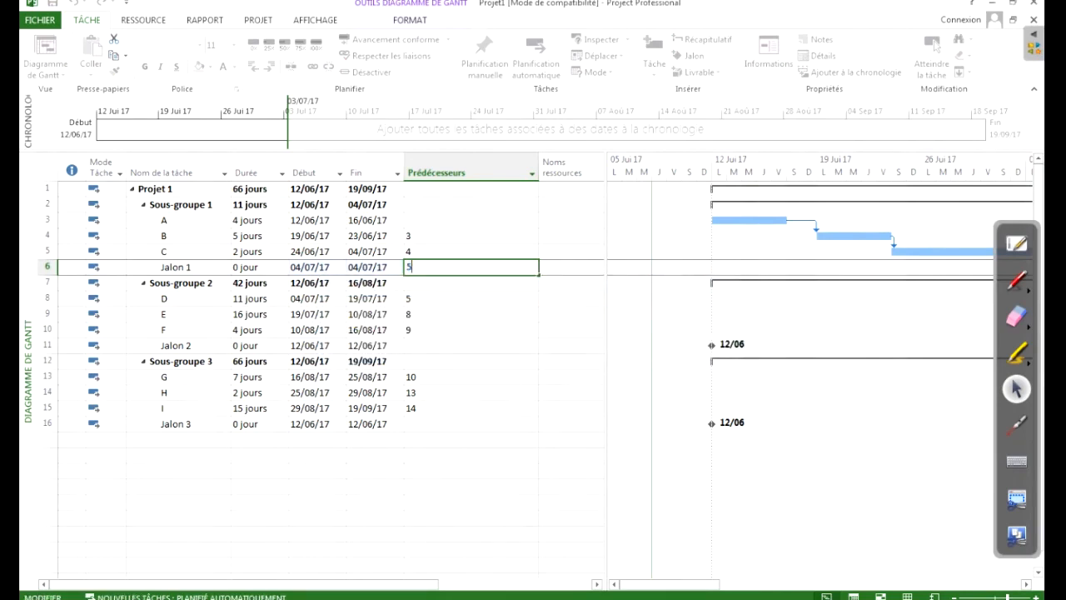
key("Return")
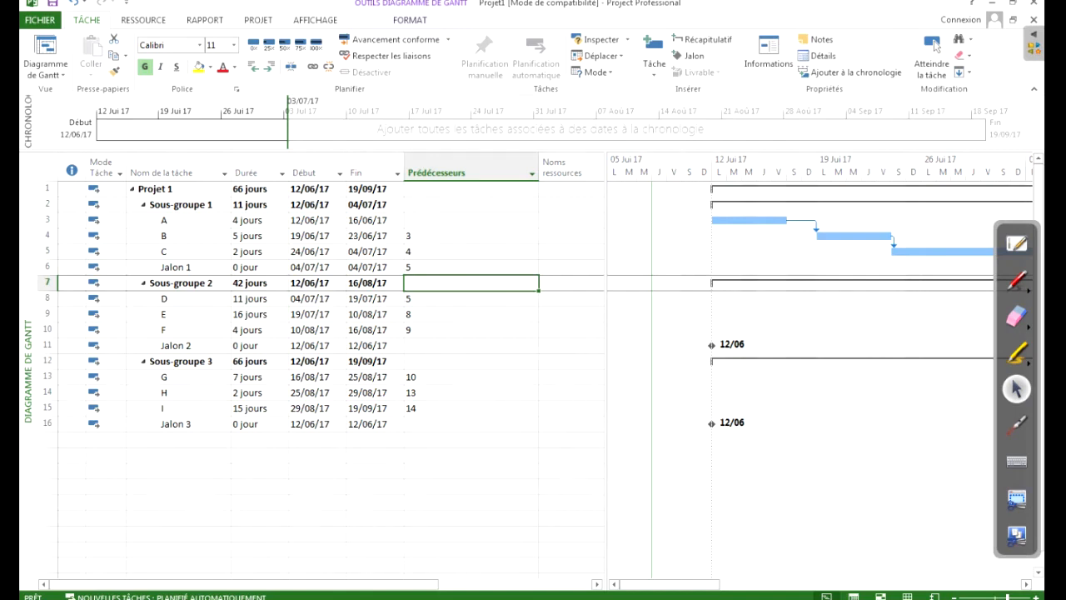
Step: Outdent Jalon 1 so that it sits at the same outline level as Sous-groupe 1
left_click(177, 267)
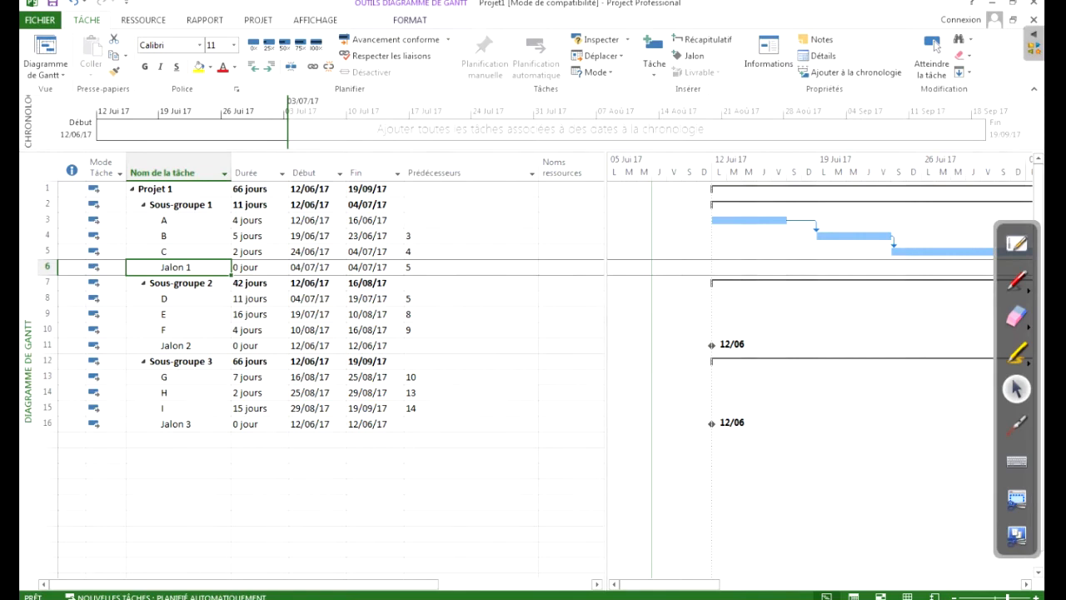
left_click(1016, 425)
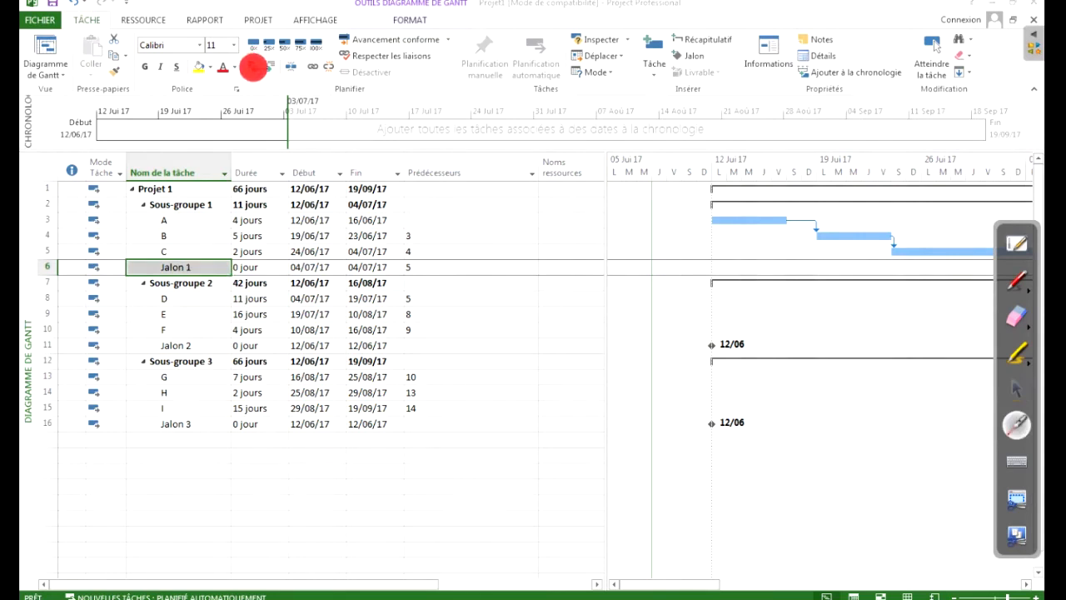
left_click(1016, 389)
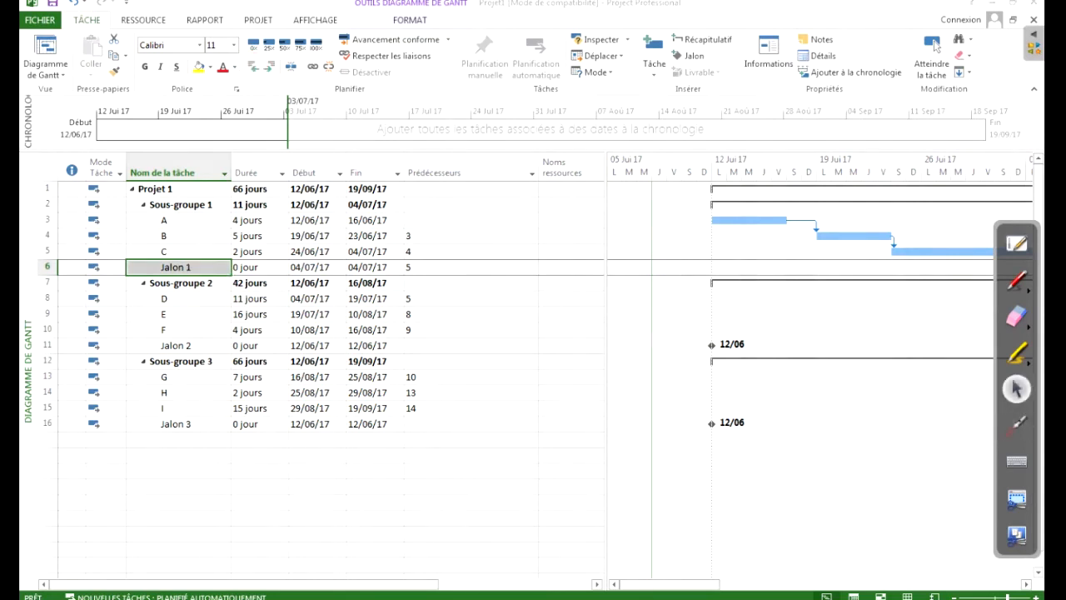
left_click(176, 267)
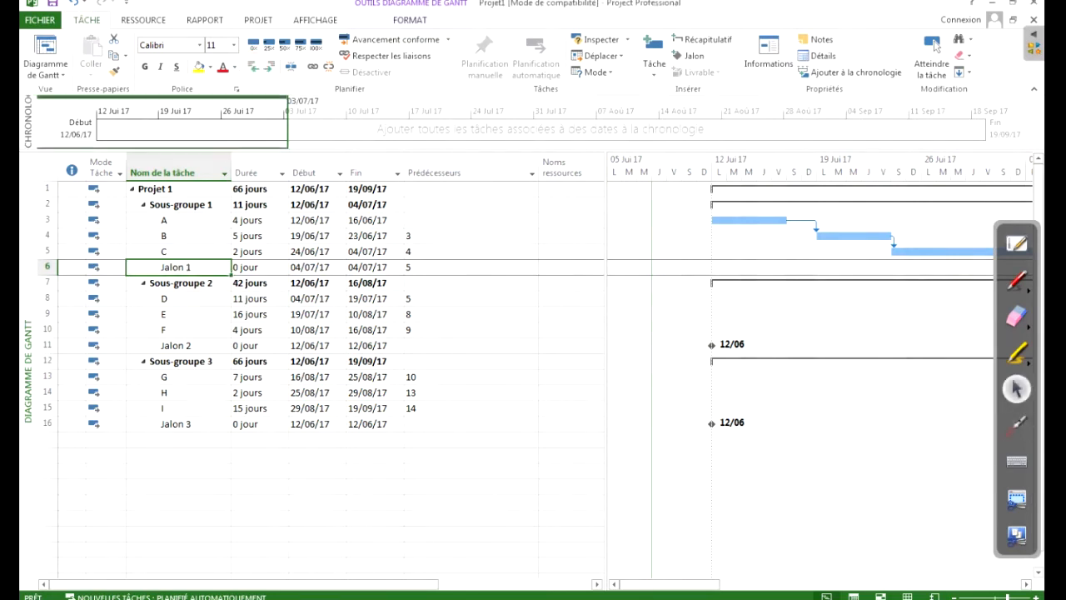
left_click(253, 66)
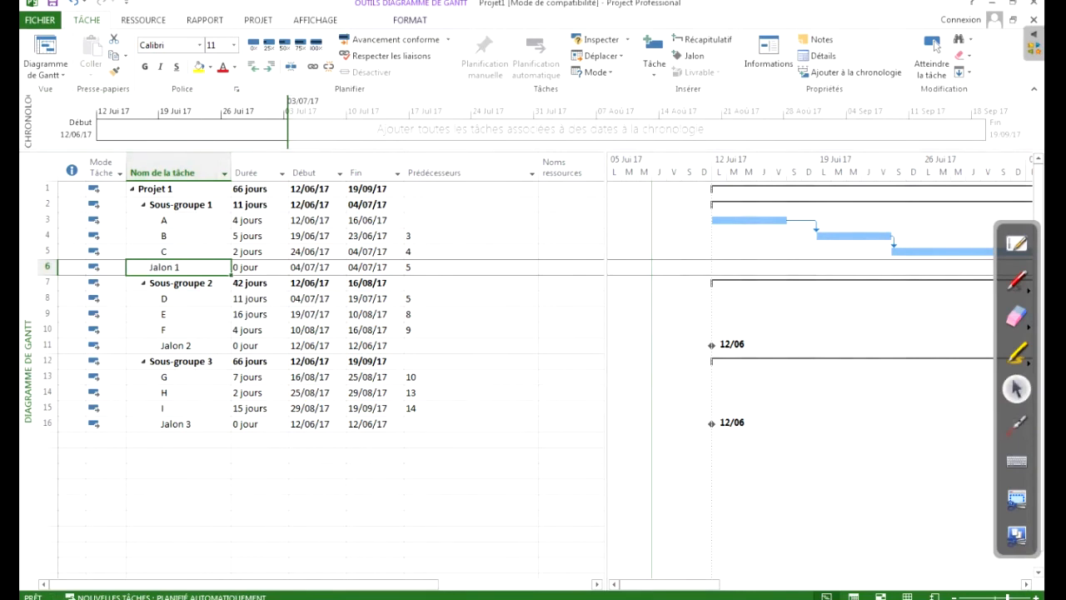
Step: Link Jalon 1 to the summary task Sous-groupe 1 by setting its predecessor to 2, and show the milestone in the chart
left_click(471, 268)
type("2")
key("Return")
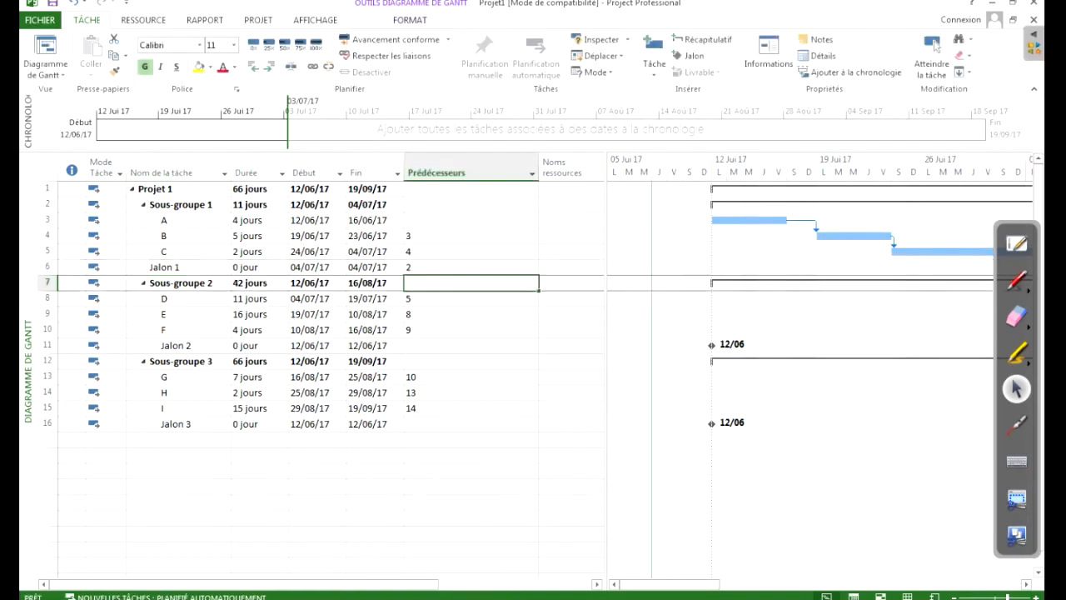
left_click(935, 44)
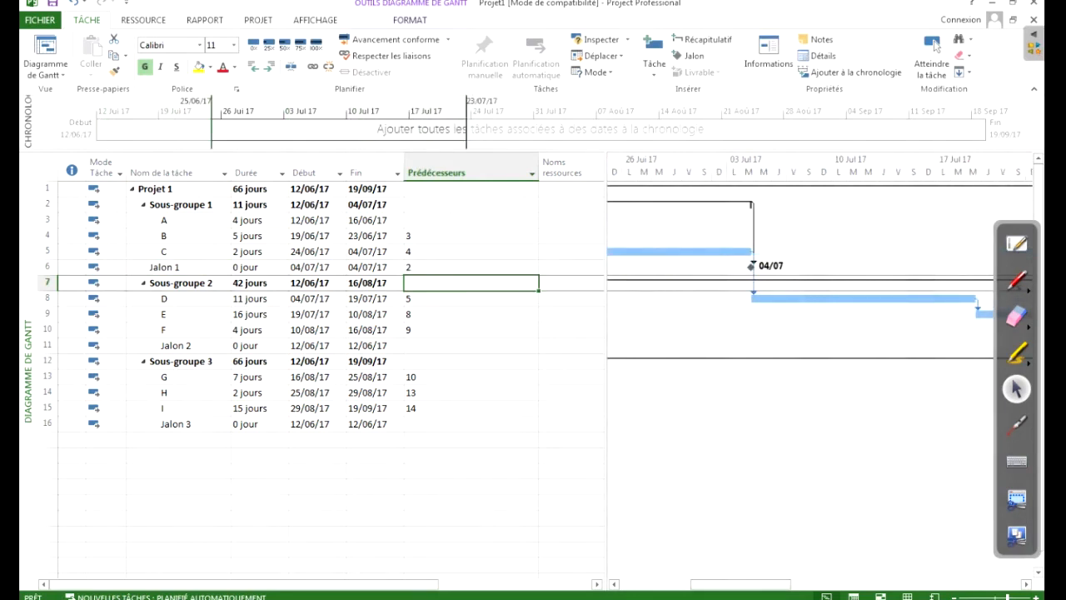
Step: Outdent Jalon 2 to the level of Sous-groupe 2 and set its predecessor to 7
left_click(180, 362)
left_click(177, 346)
mouse_move(177, 346)
left_mouse_down()
mouse_move(260, 190)
mouse_move(176, 346)
left_mouse_up()
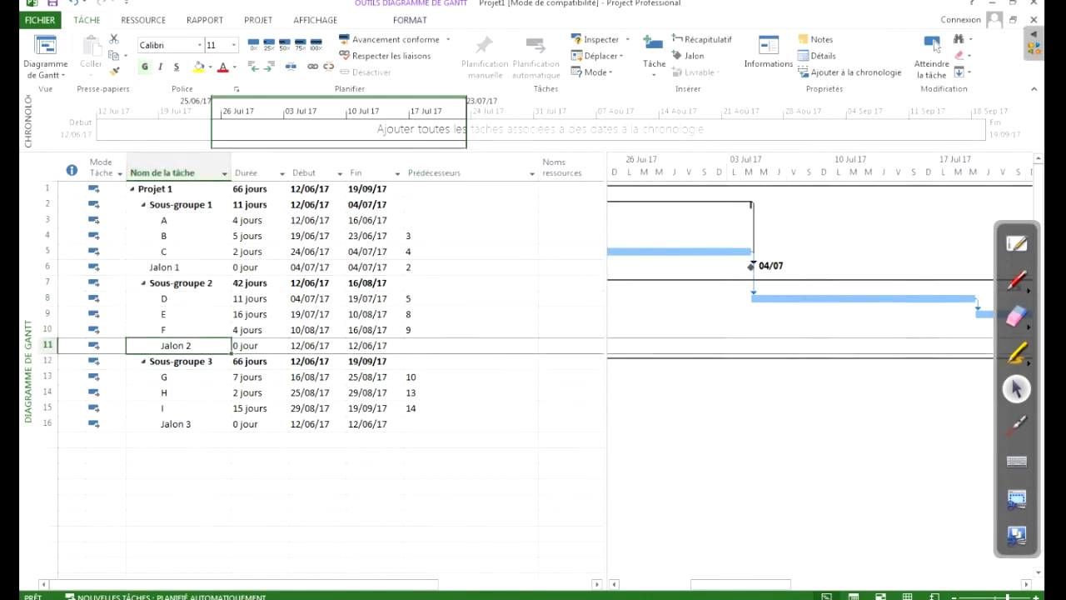
left_click(254, 67)
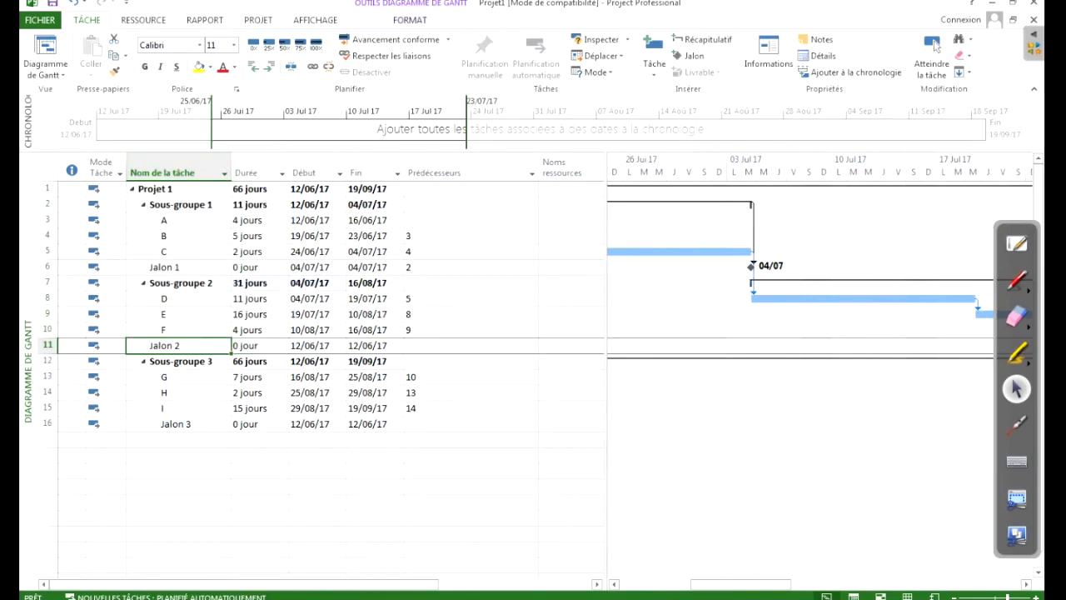
left_click(471, 346)
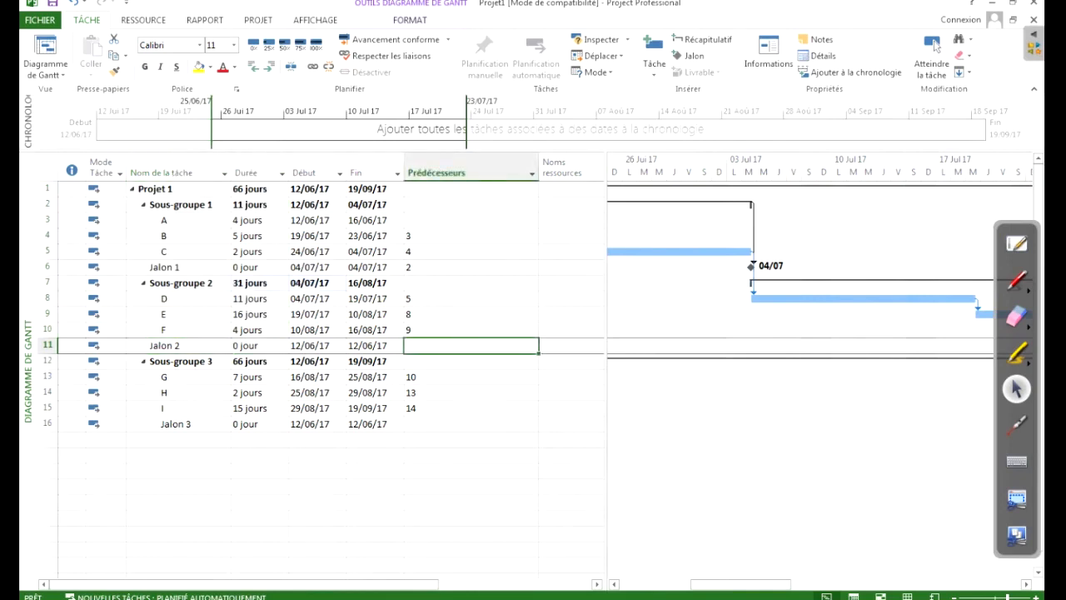
type("7")
key("Return")
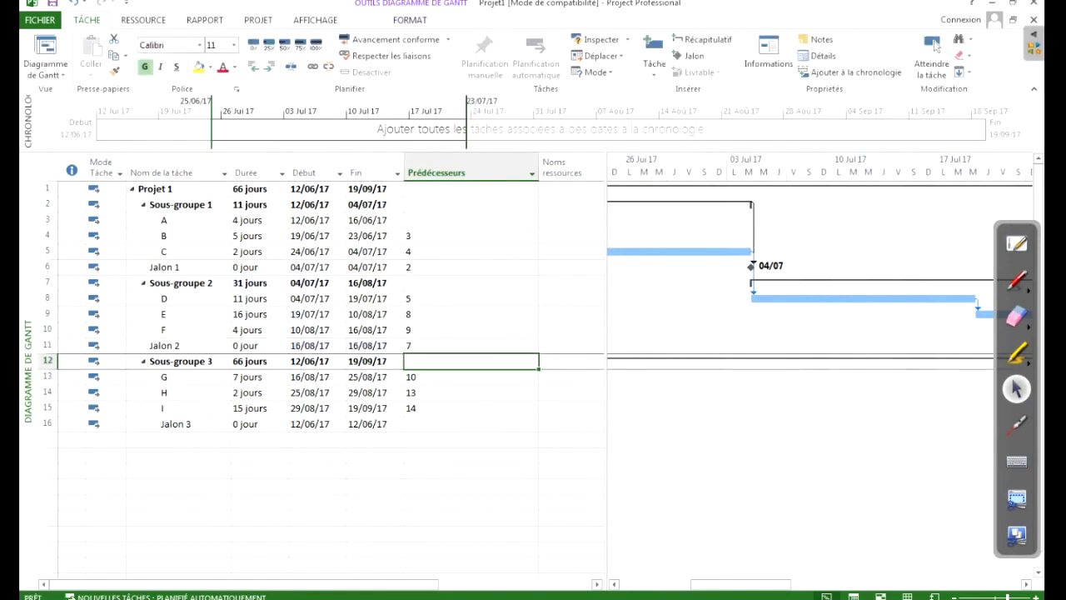
Step: Outdent Jalon 3 to the level of Sous-groupe 3 and set its predecessor to 12
left_click(176, 424)
left_click(253, 66)
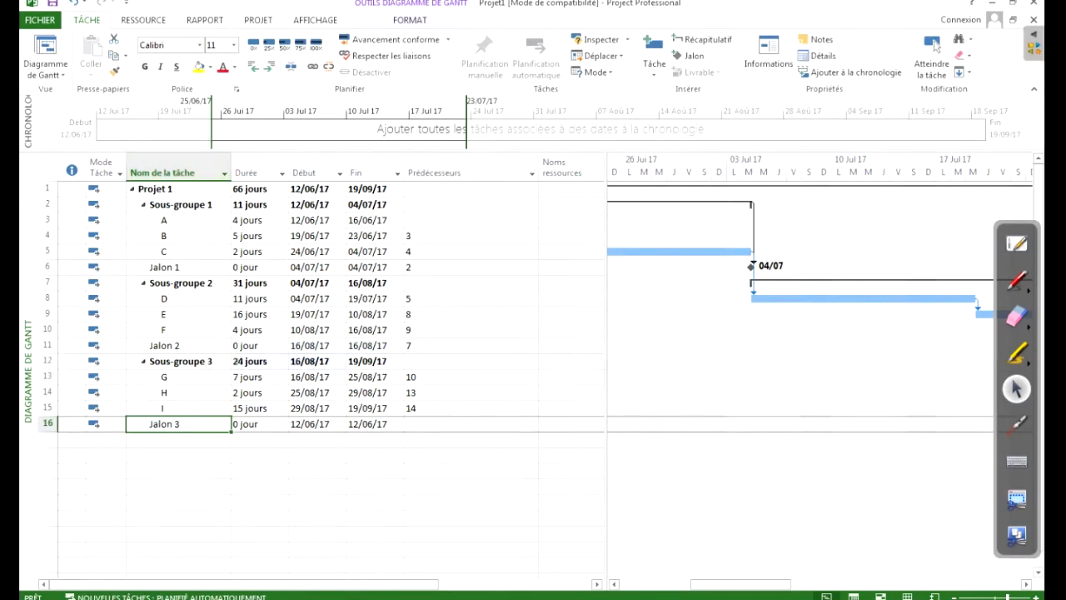
key("Tab")
key("Tab")
key("Tab")
key("Tab")
type("12")
key("Return")
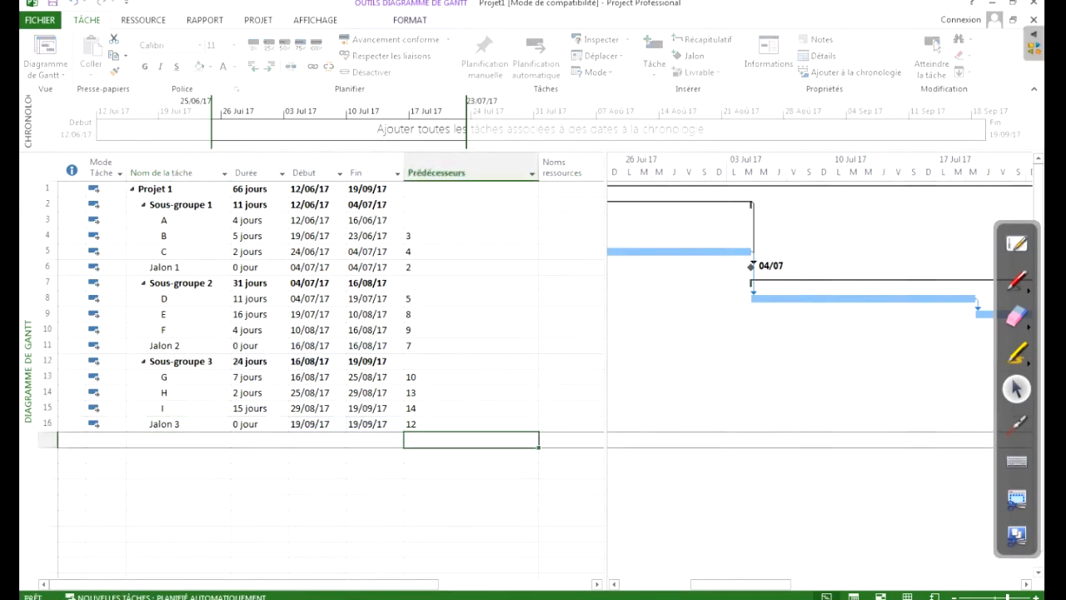
left_click(933, 46)
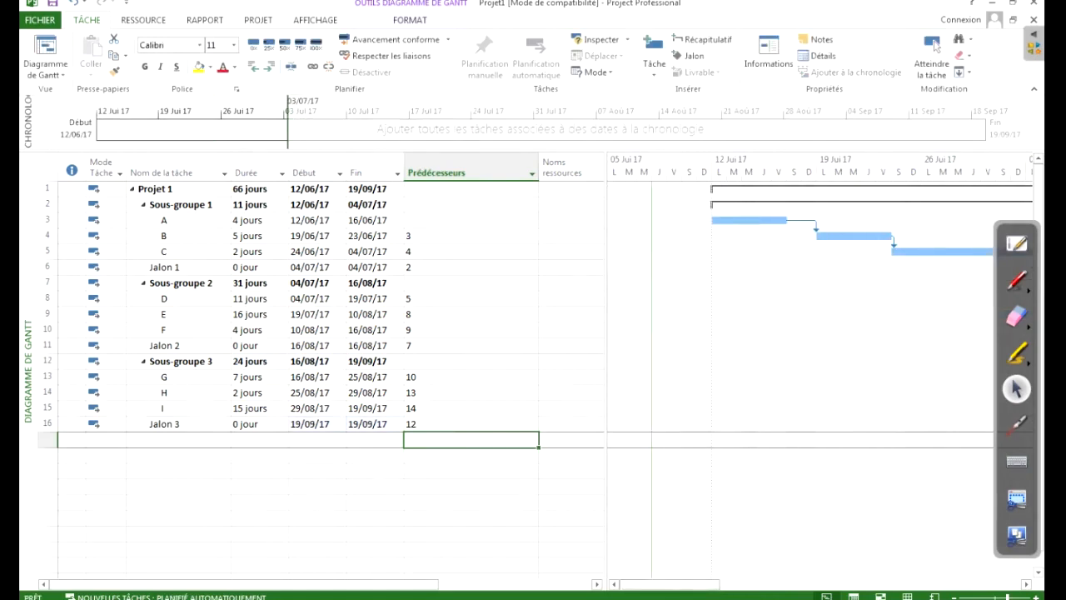
Step: Try outdenting Jalon 3 to the level of Projet 1 and linking it to the whole project with predecessor 1
key("Left")
key("Left")
key("Left")
key("Left")
key("Up")
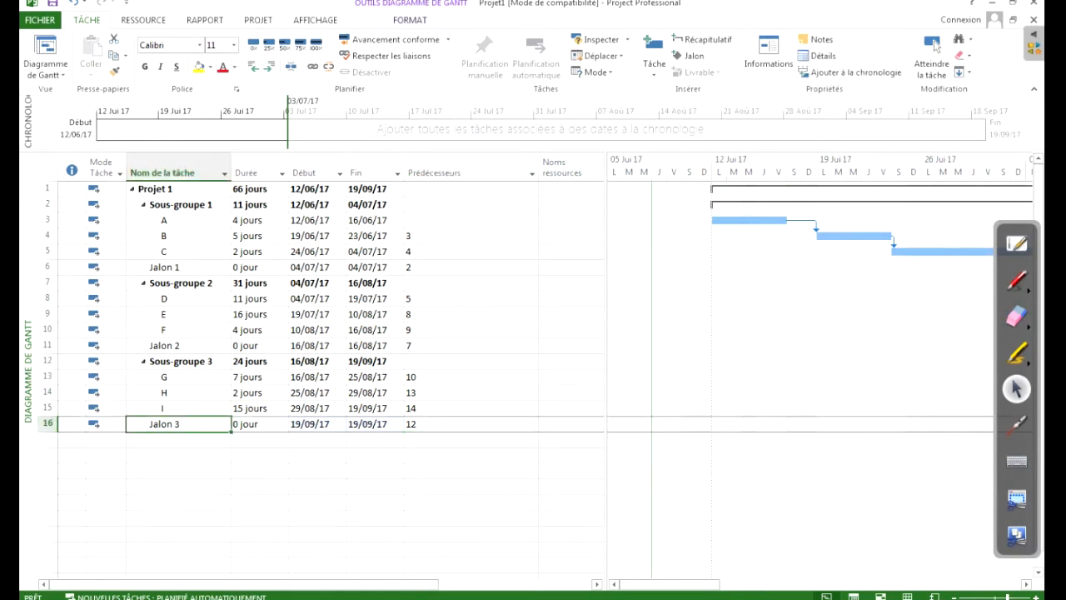
key("alt+shift+Left")
left_click(470, 424)
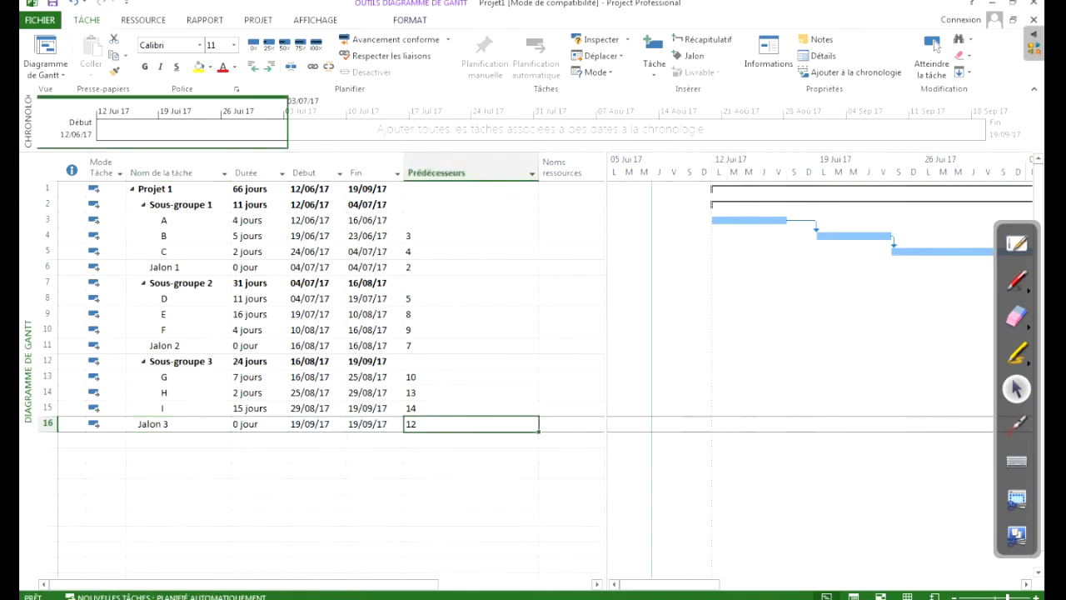
type("1")
key("Return")
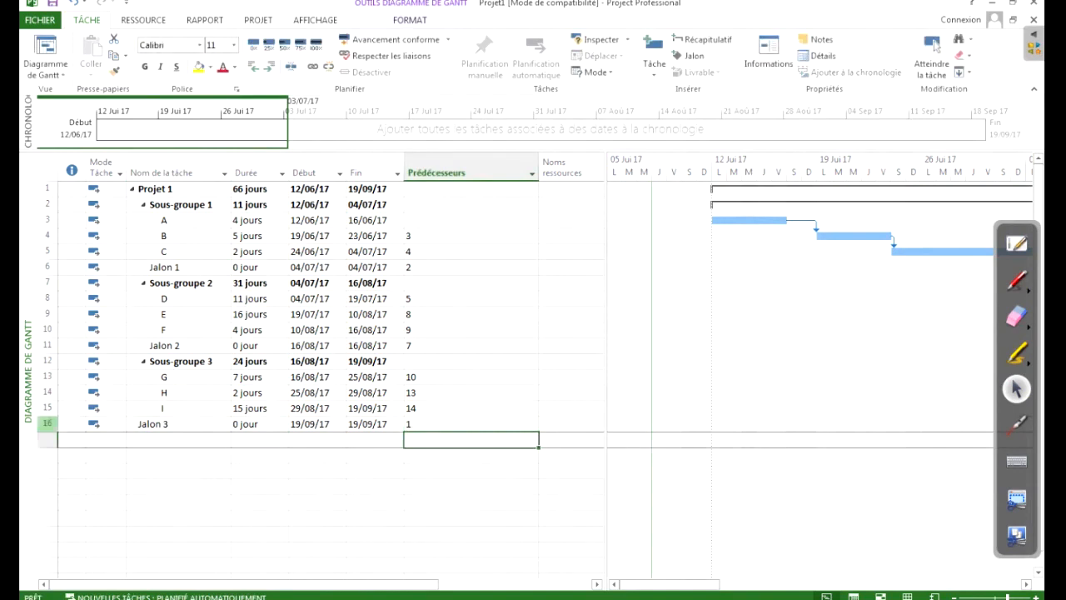
Step: Restore predecessor 12 for Jalon 3 and indent it back to the level of Sous-groupe 3
left_click(47, 423)
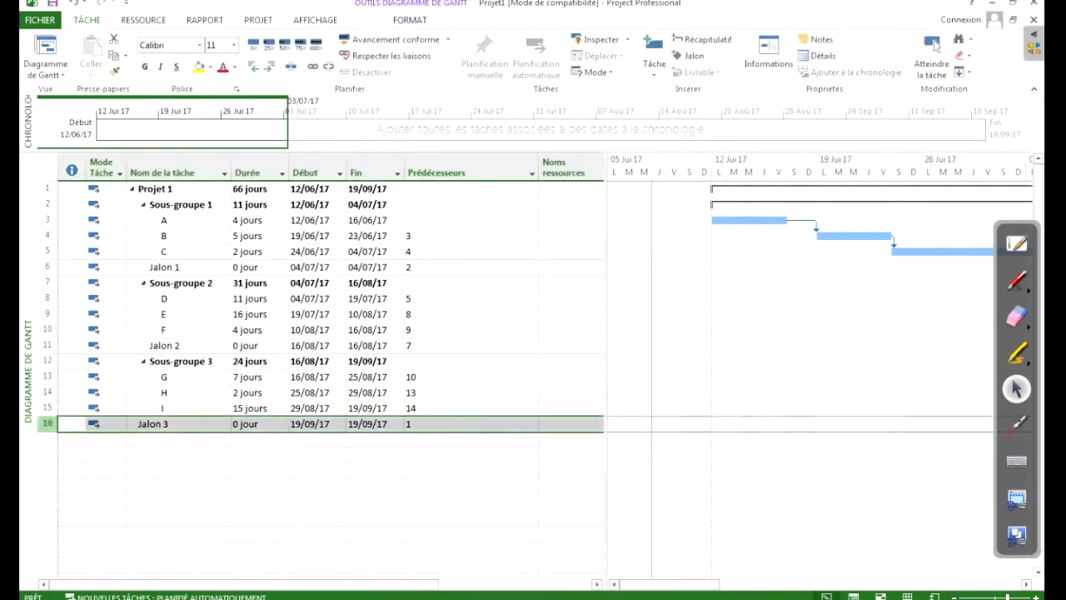
left_click(467, 393)
left_click(467, 424)
type("12")
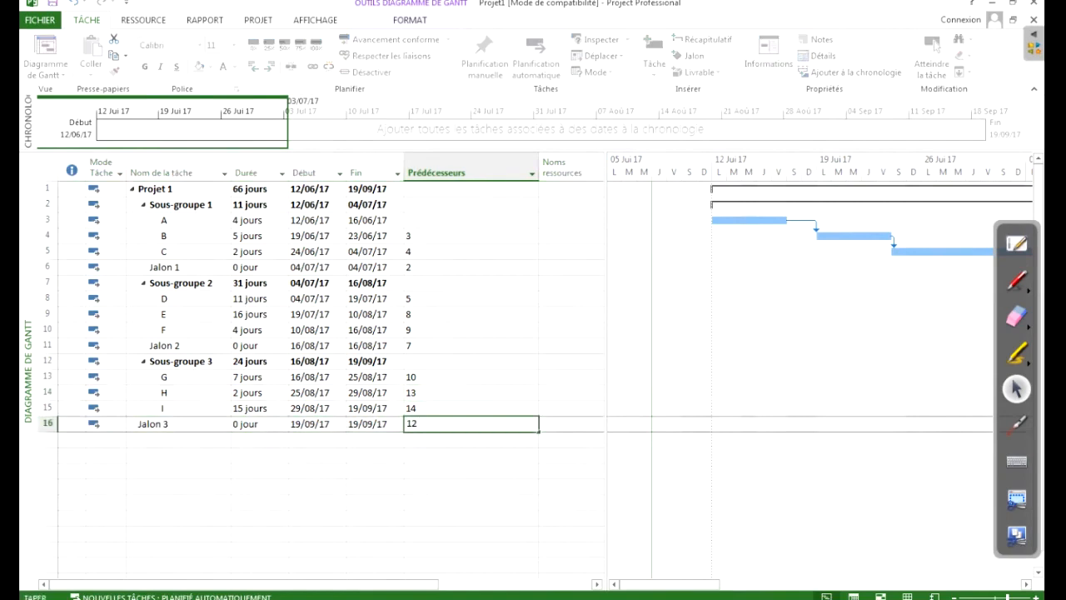
key("Return")
left_click(167, 424)
left_click(48, 423)
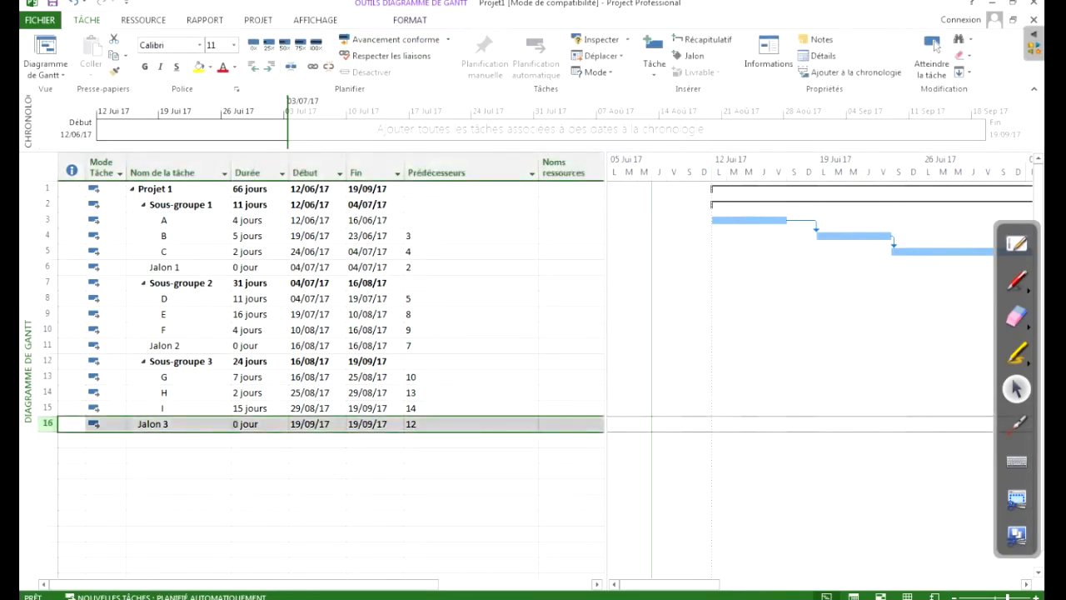
left_click(270, 67)
left_click(260, 471)
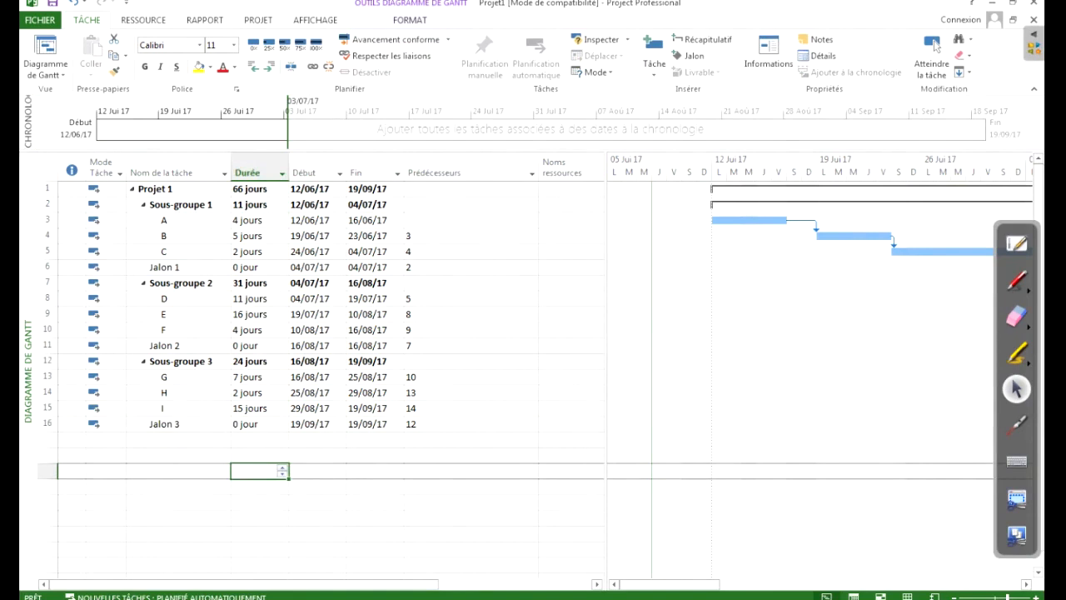
Step: Collapse Sous-groupe 3, Sous-groupe 2 and Sous-groupe 1 to their summary rows, and briefly collapse Projet 1 as well
left_click(143, 362)
left_click(143, 284)
left_click(144, 204)
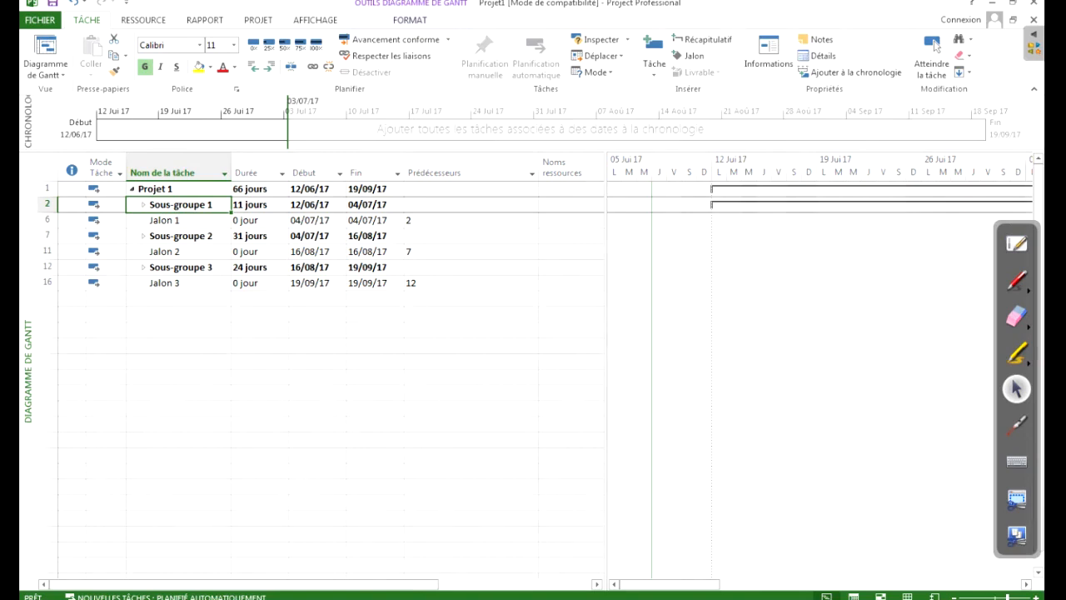
left_click(131, 189)
left_click(131, 189)
Step: Expand Sous-groupe 2, Sous-groupe 3 and Sous-groupe 1 to show their tasks again
left_click(143, 235)
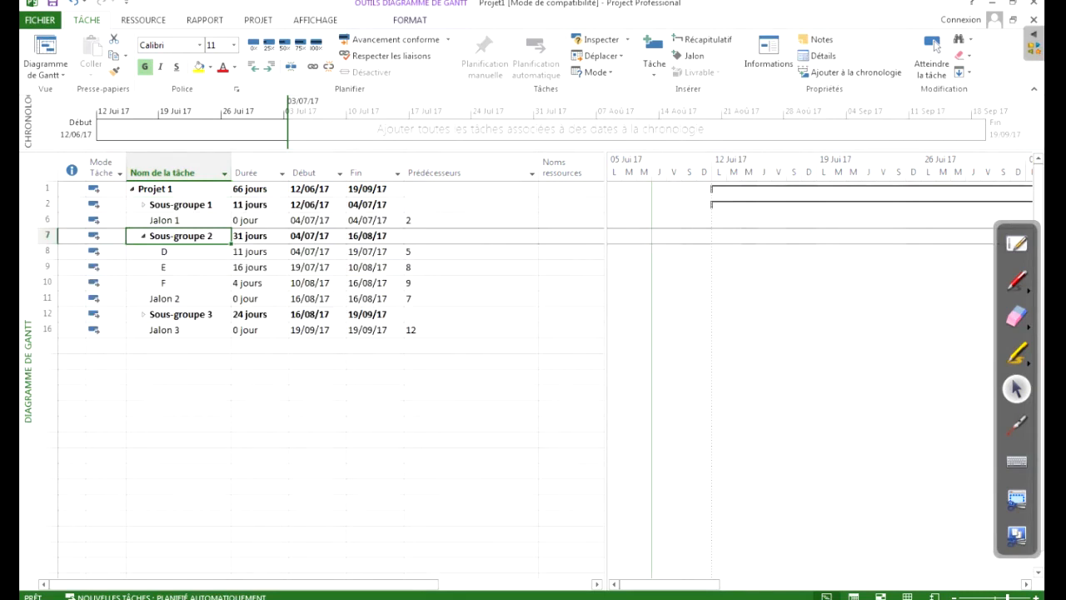
left_click(143, 314)
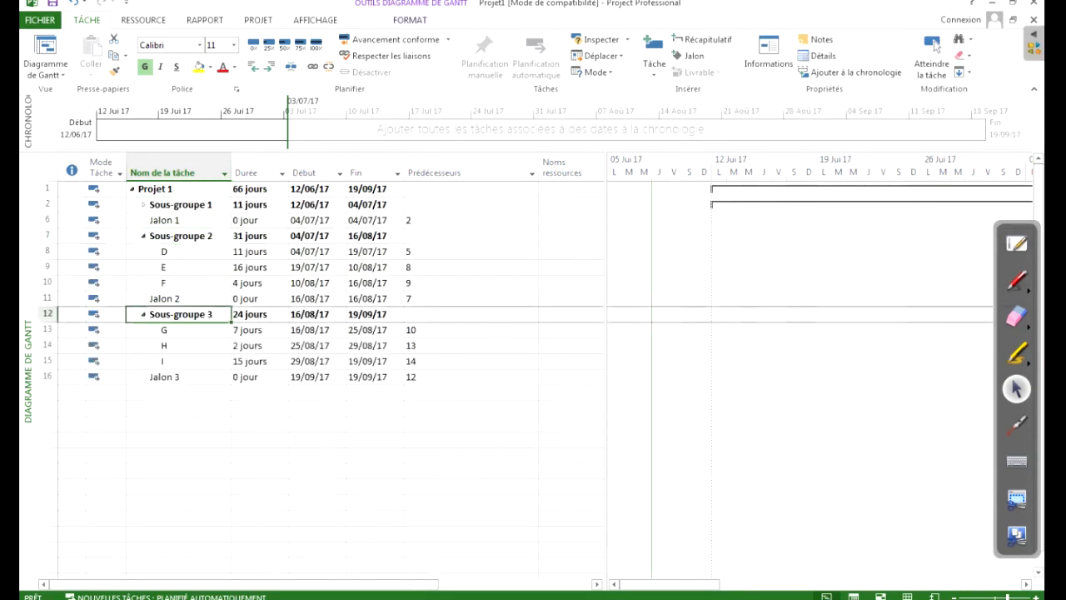
left_click(143, 205)
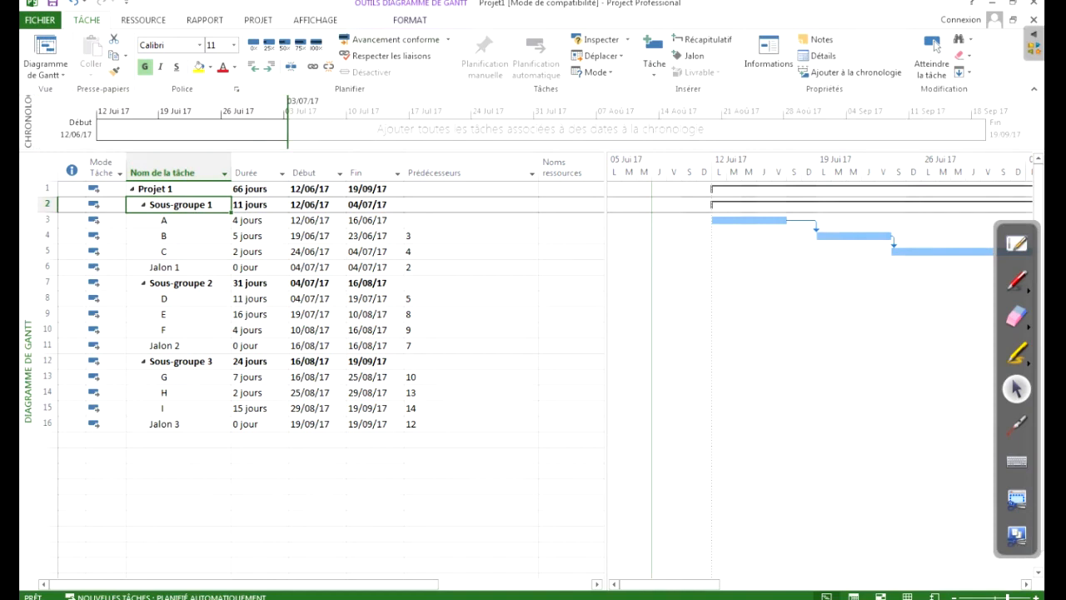
left_click(470, 236)
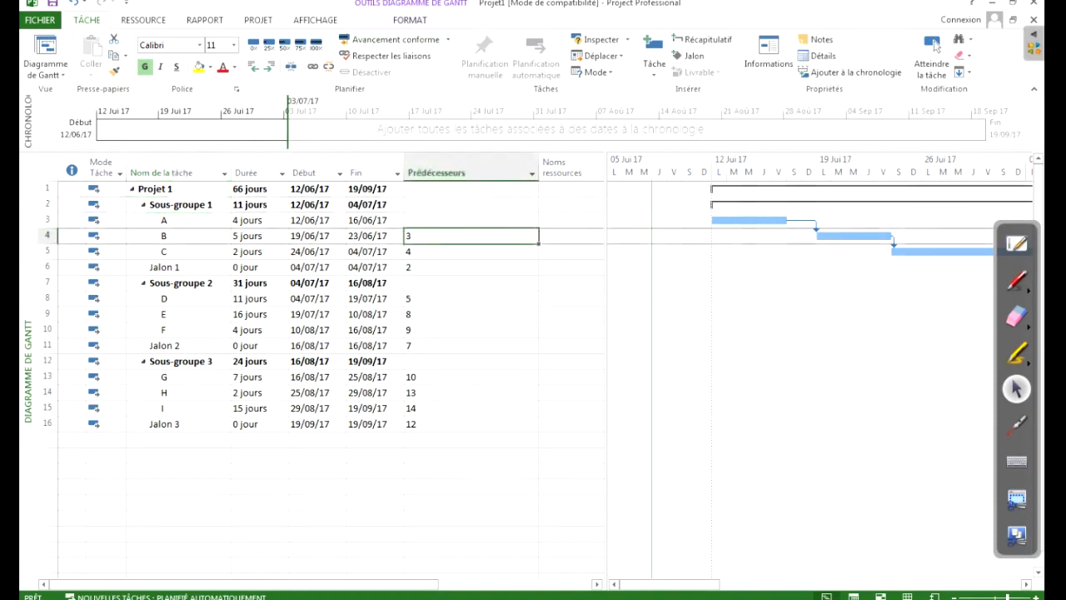